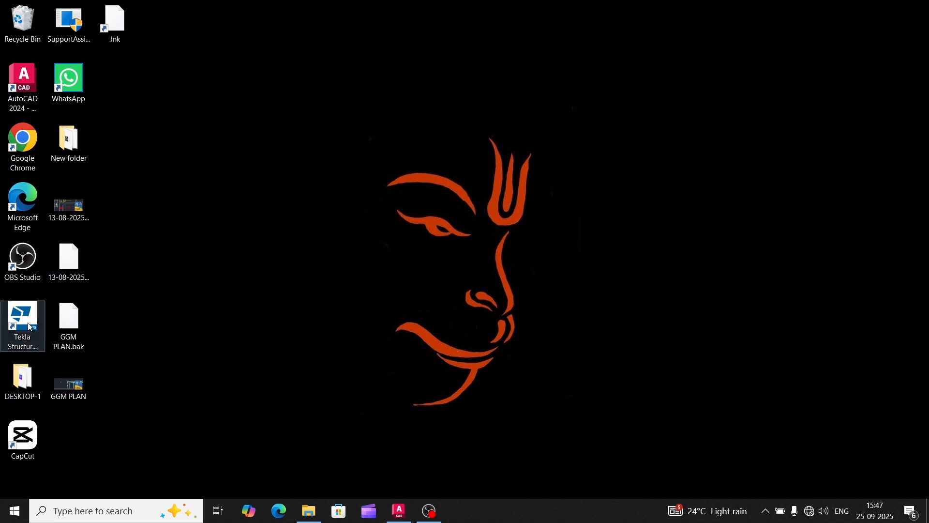
Step: Launch Tekla Structures with the India, Steel Detailer, Steel Detailing setup and open the PRACTICE-1 model with its 3D view maximized
double_click(30, 327)
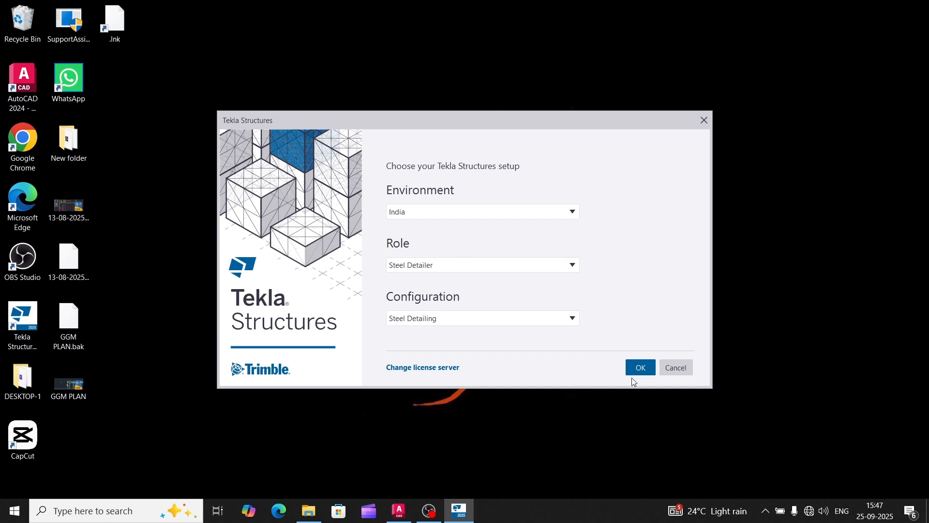
click(635, 371)
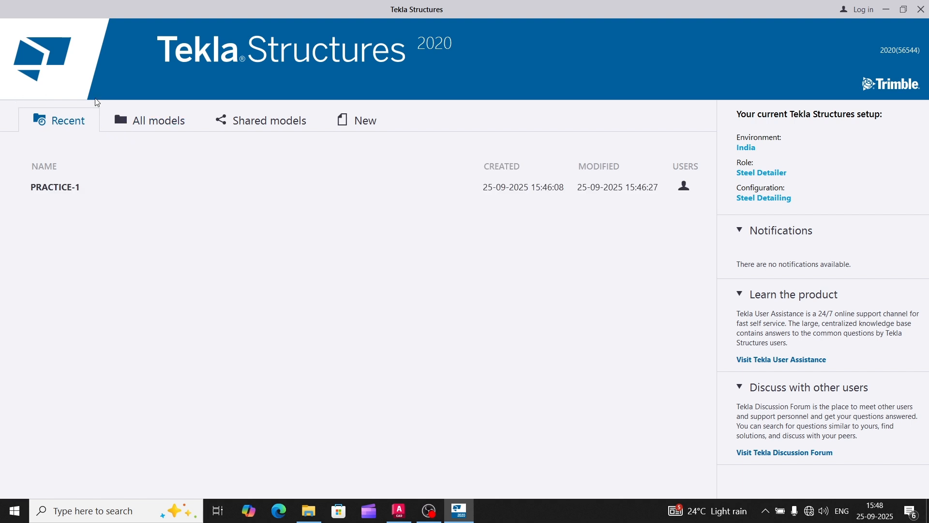
click(140, 125)
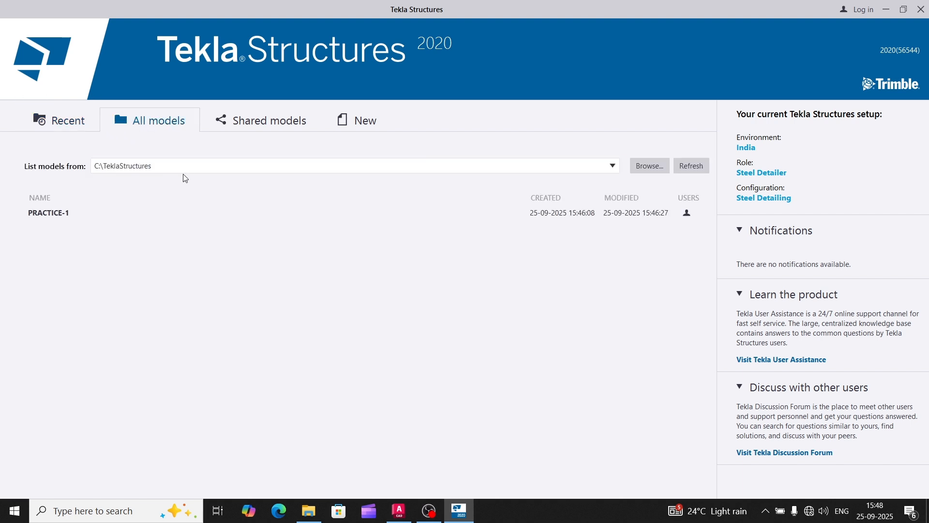
click(73, 214)
click(548, 470)
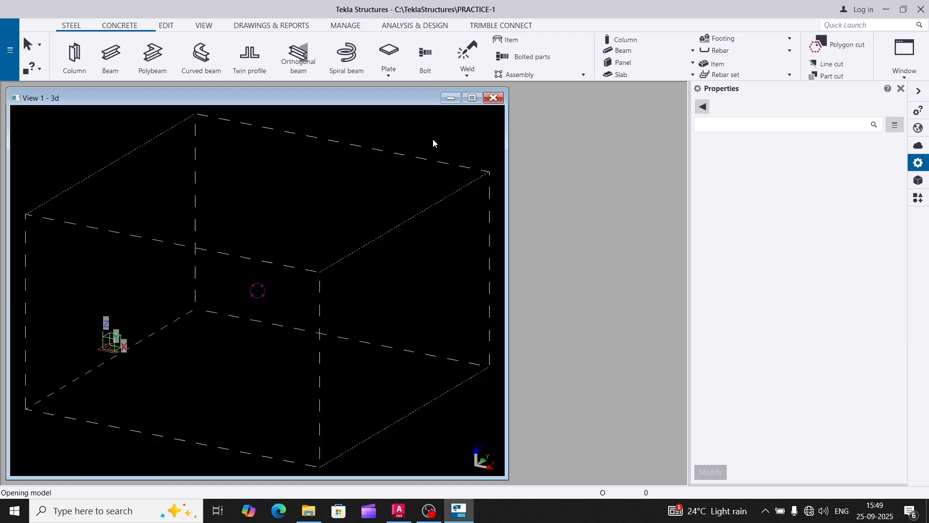
click(472, 99)
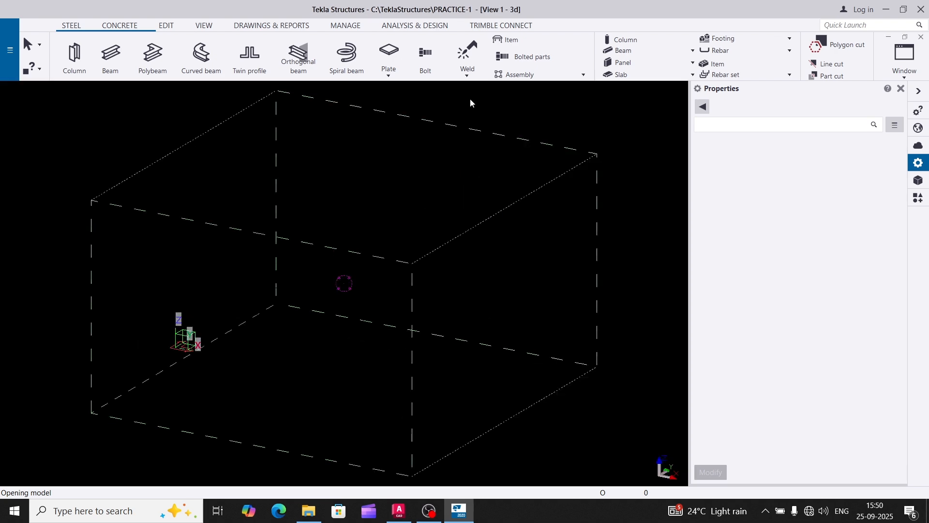
scroll(193, 336, up, 3)
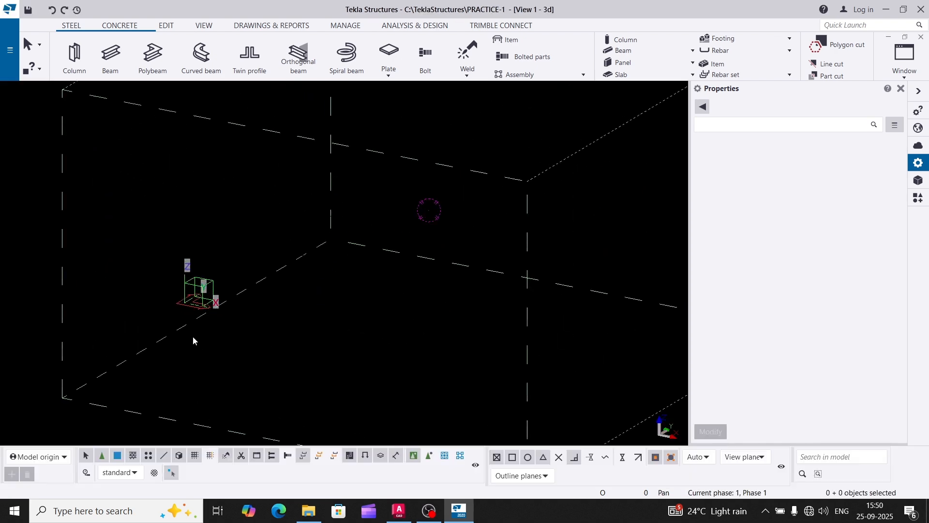
click(187, 302)
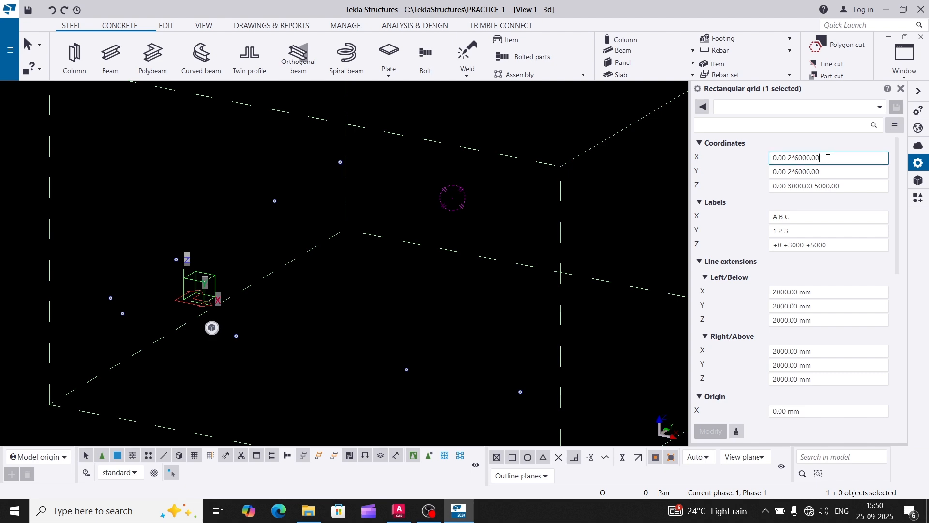
drag(826, 157, 790, 168)
key(BackSpace)
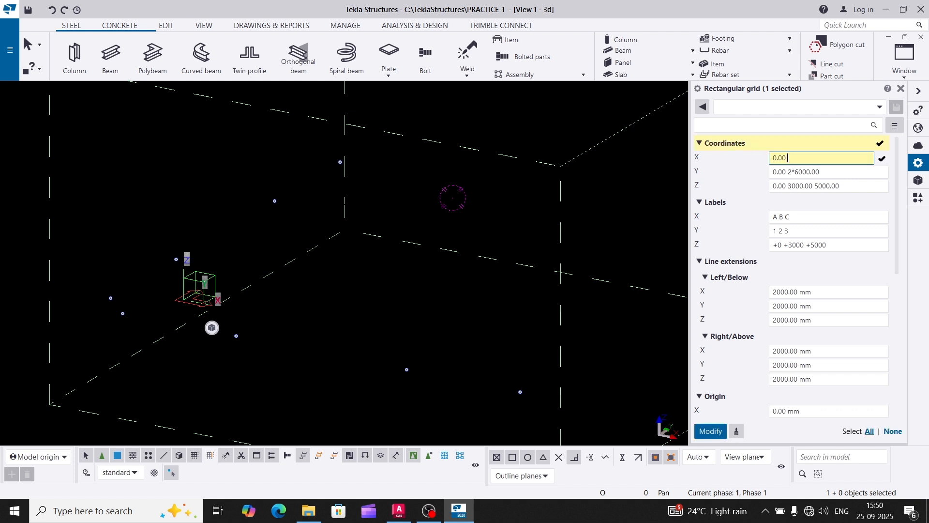
text(4875 4755)
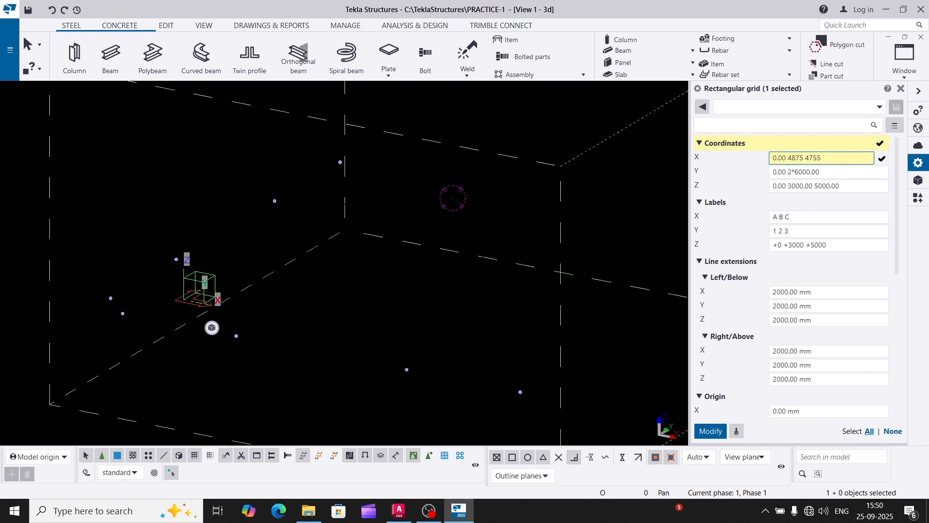
text( 4450 4145)
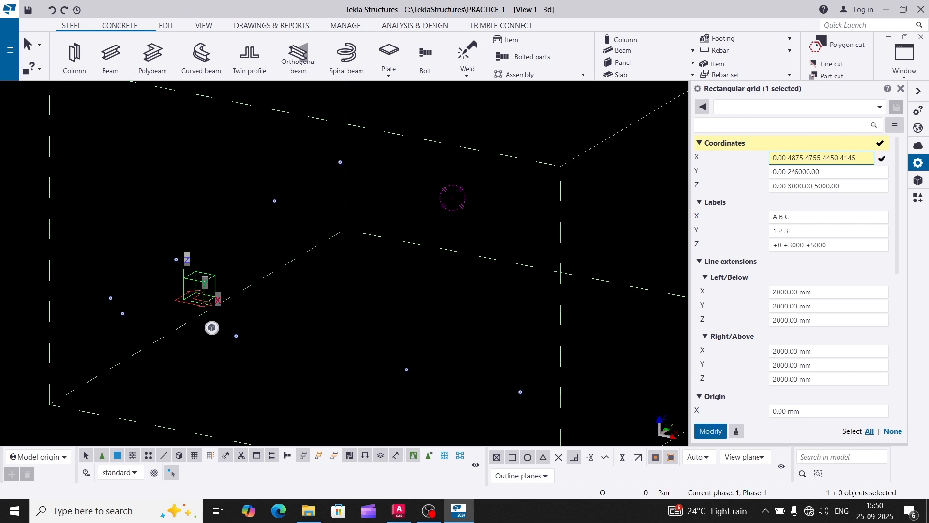
text( 3960)
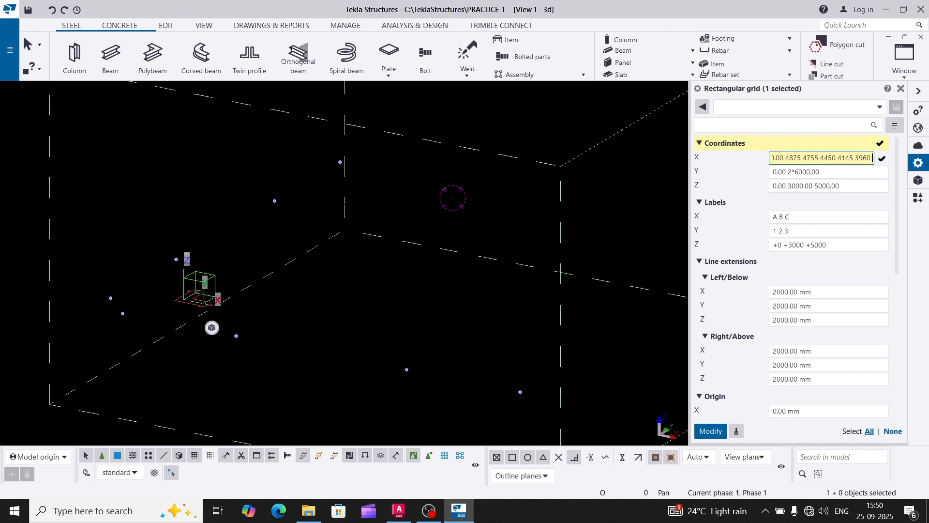
text( 3655 3535)
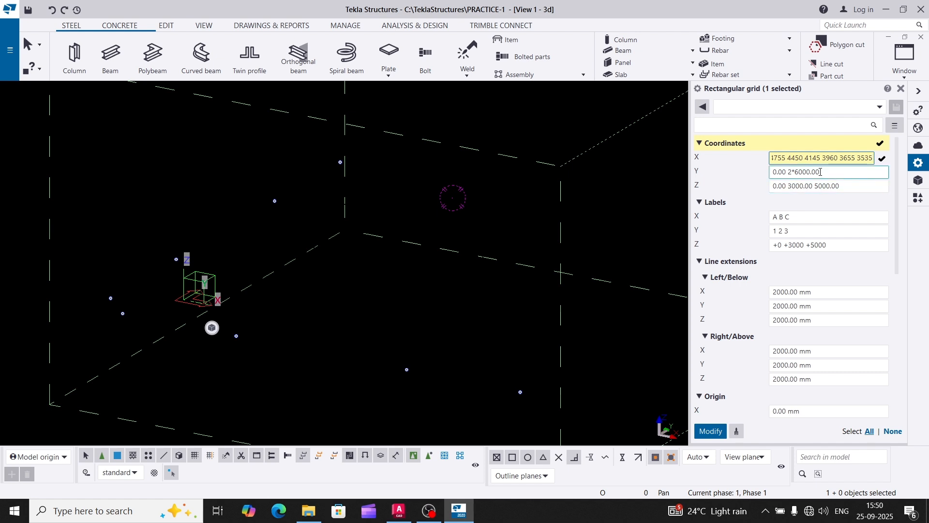
drag(829, 172, 789, 183)
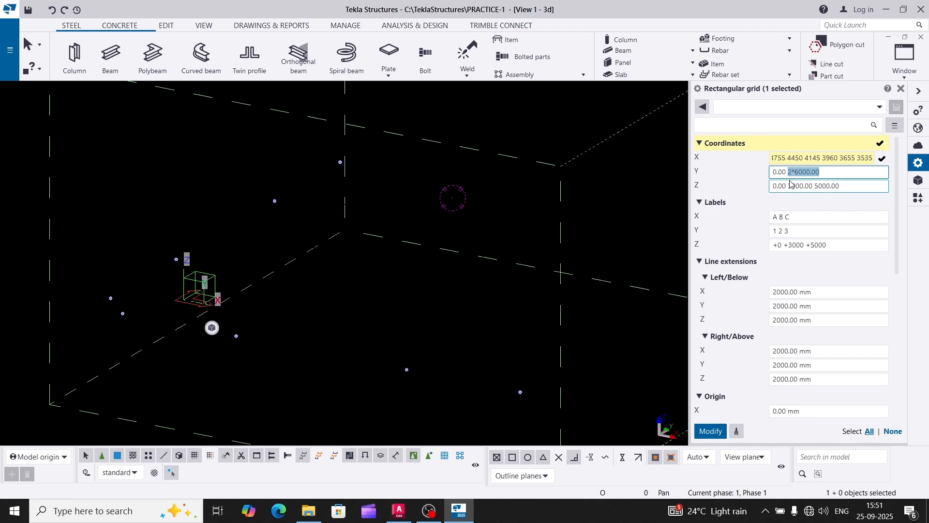
key(BackSpace)
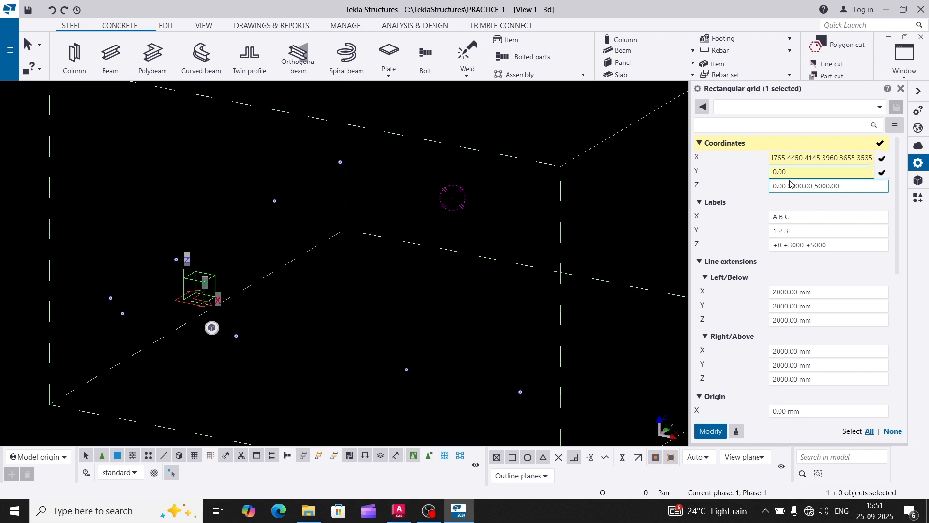
text(3535 3655 4145 4360 4540)
drag(845, 188, 788, 203)
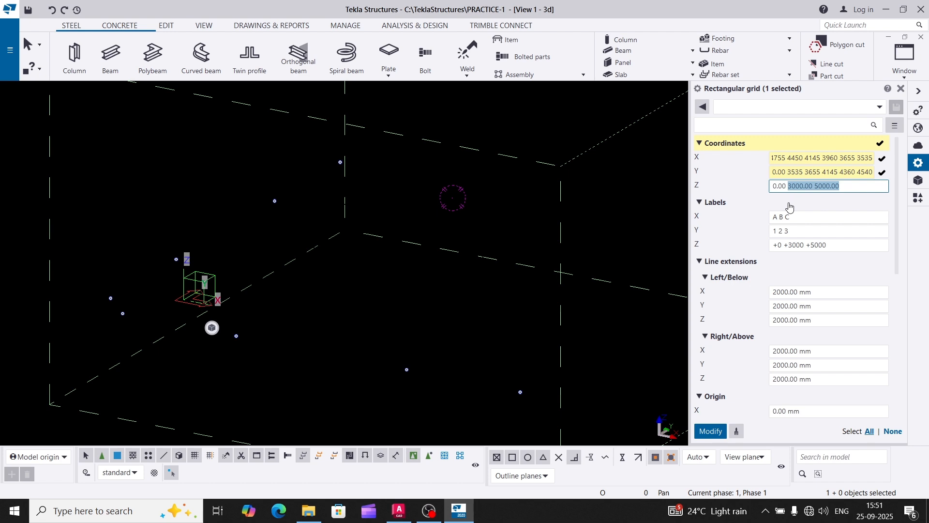
text(2)
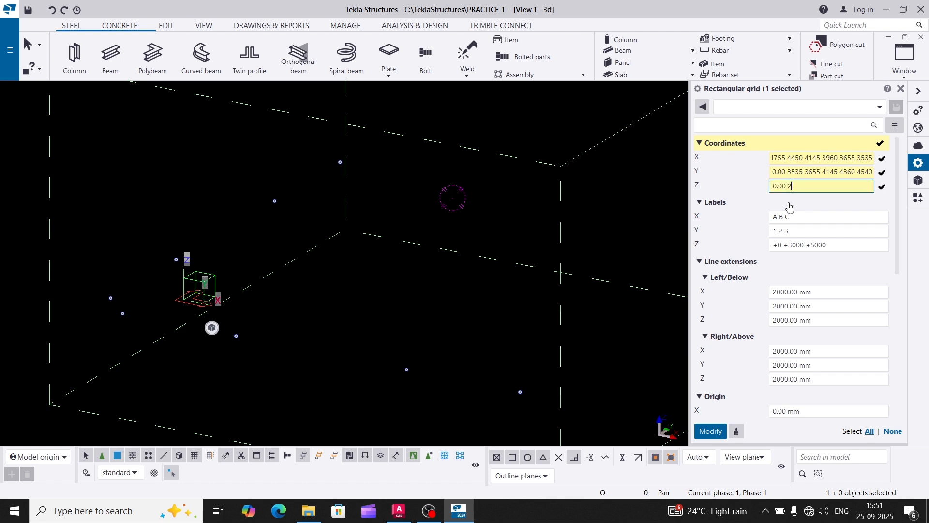
text(782 5410 6985)
drag(841, 187, 768, 189)
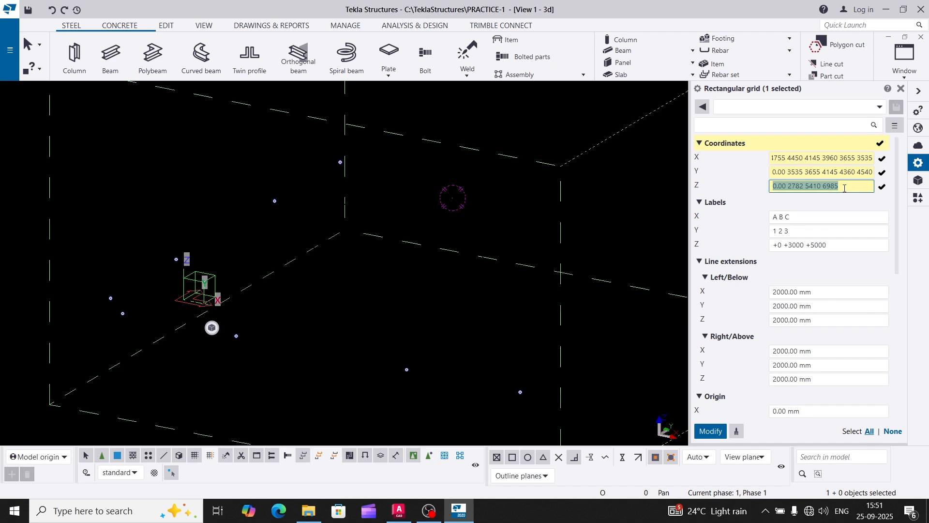
drag(841, 187, 780, 195)
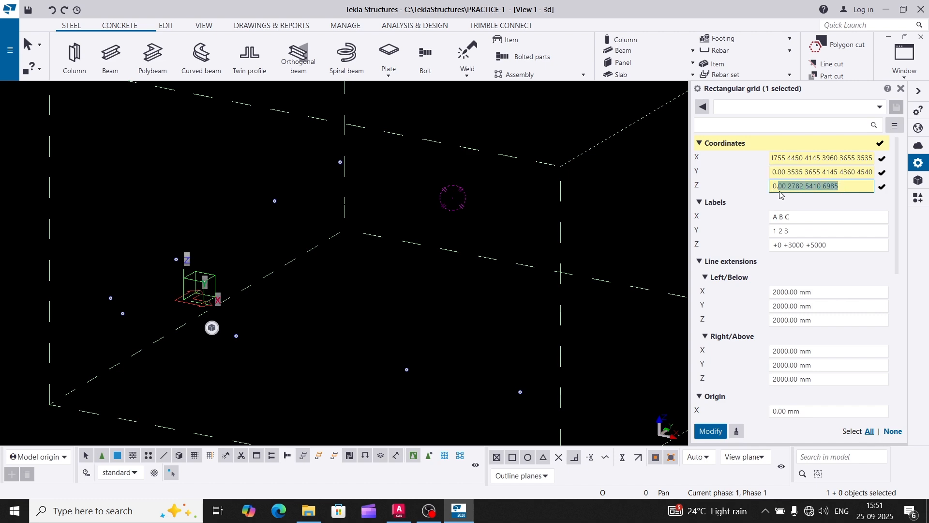
Step: Extend the grid's X labels to read A B C D E F G H
click(794, 217)
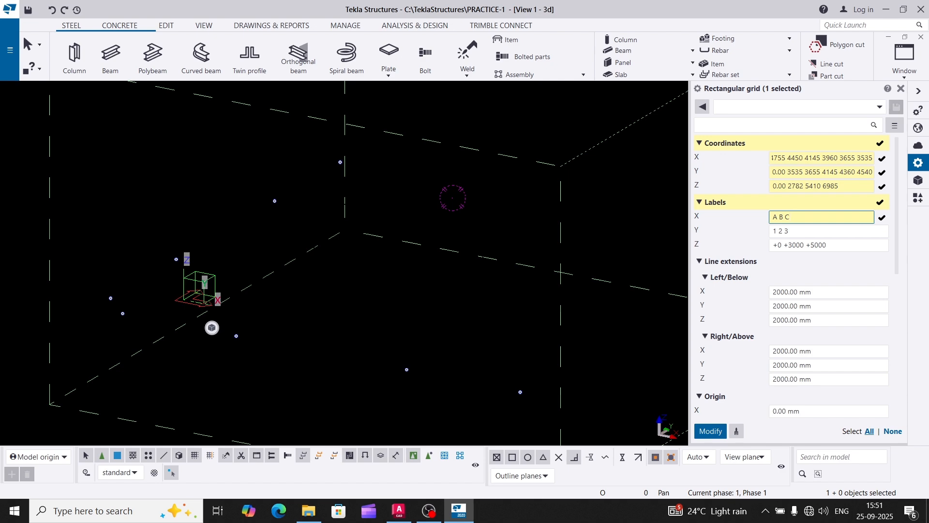
text(D)
key(BackSpace)
key(BackSpace)
key(BackSpace)
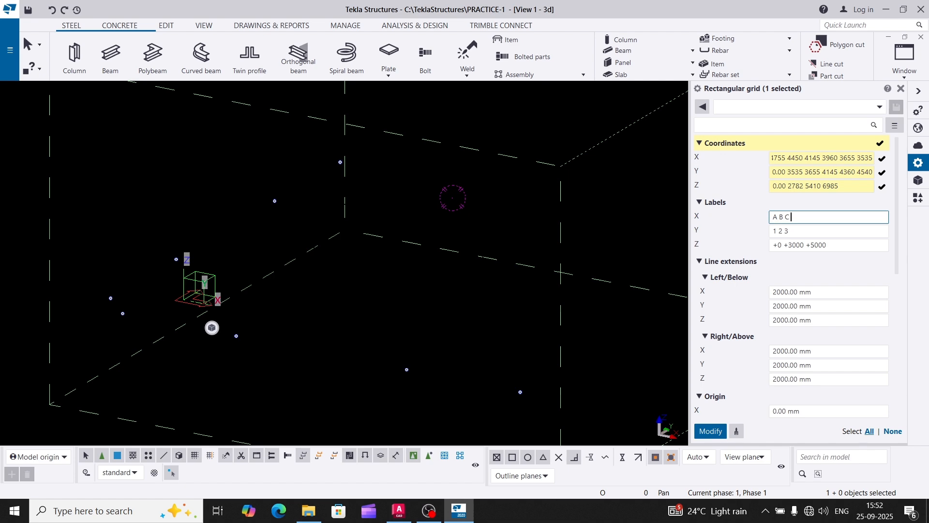
text(E)
key(BackSpace)
text(D E)
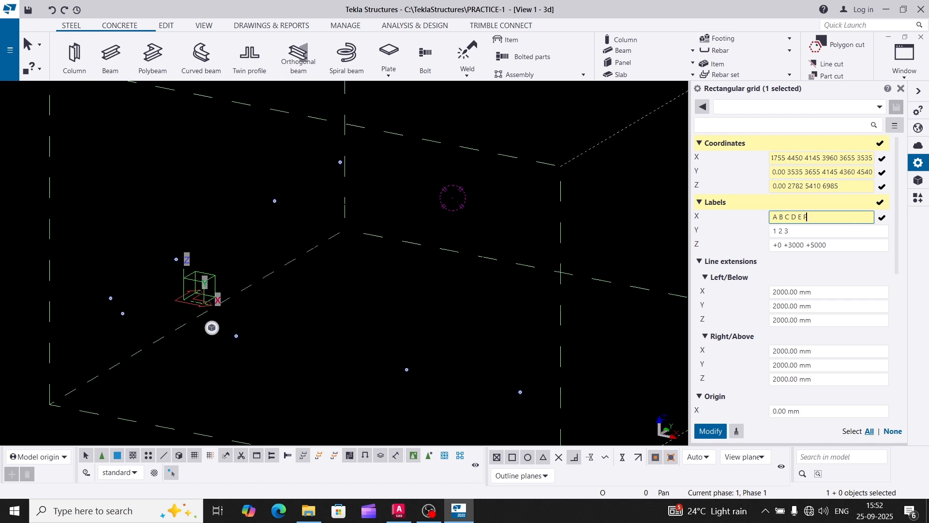
text(F G H)
Step: Extend the grid's Y labels to read 1 2 3 4 5 6 7 8
click(795, 230)
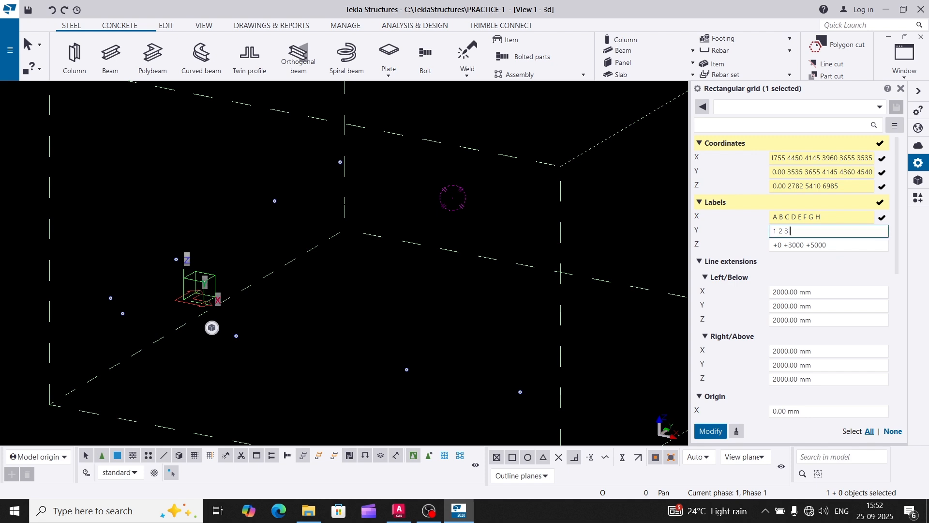
text(4 5 6)
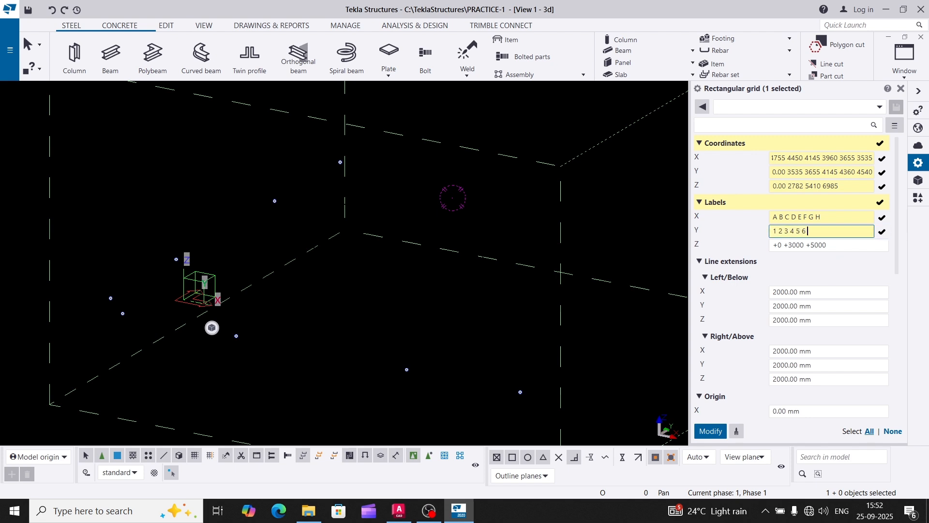
text( 7 8)
Step: Copy the Z coordinates into the grid's Z labels and edit them to read +0.00 +2.782 +5.410 +6.985
click(833, 246)
click(838, 188)
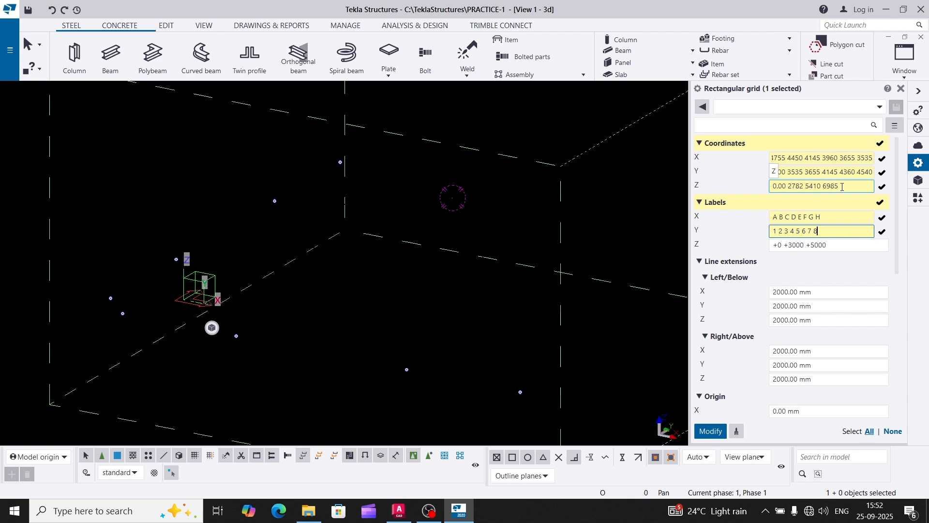
click(842, 187)
key(ctrl+c)
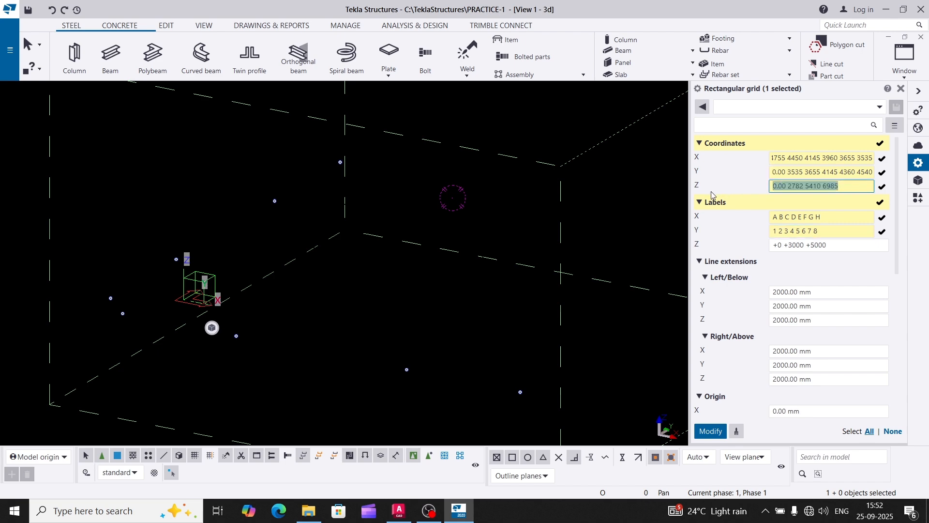
click(818, 245)
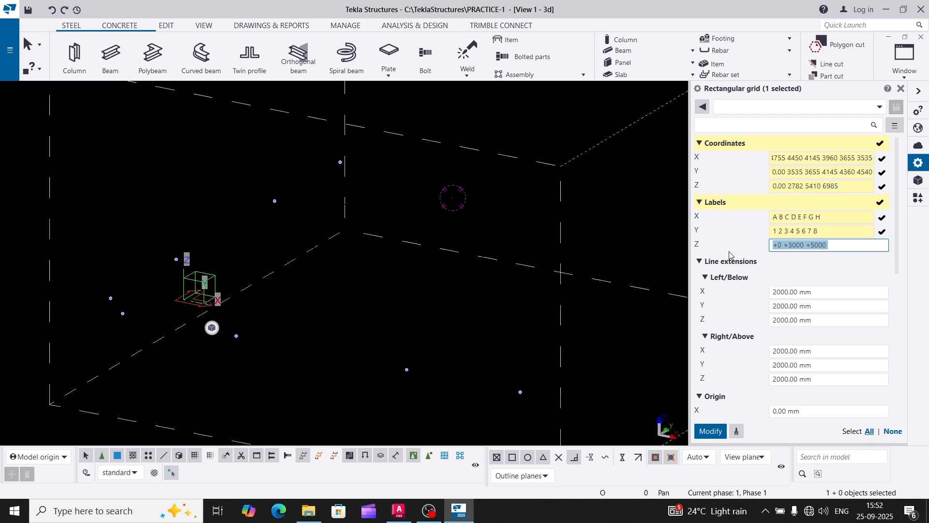
key(ctrl+v)
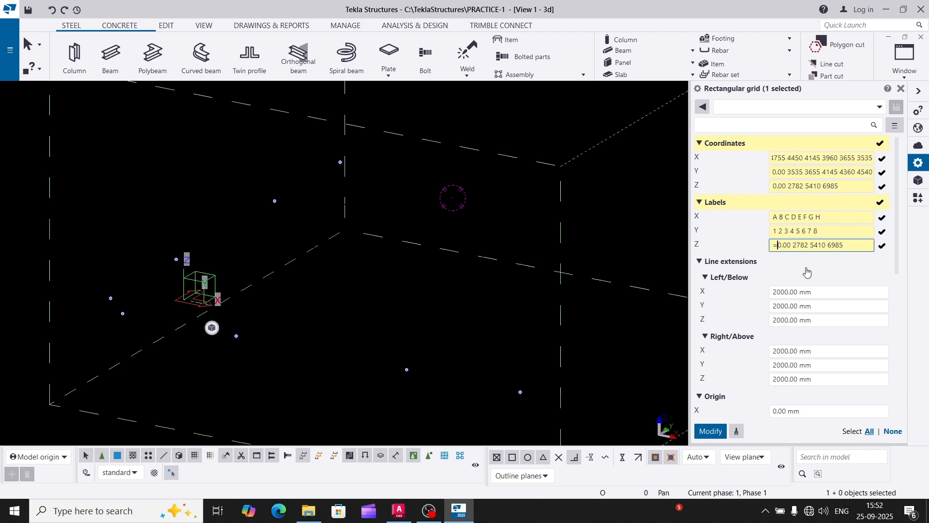
text(+)
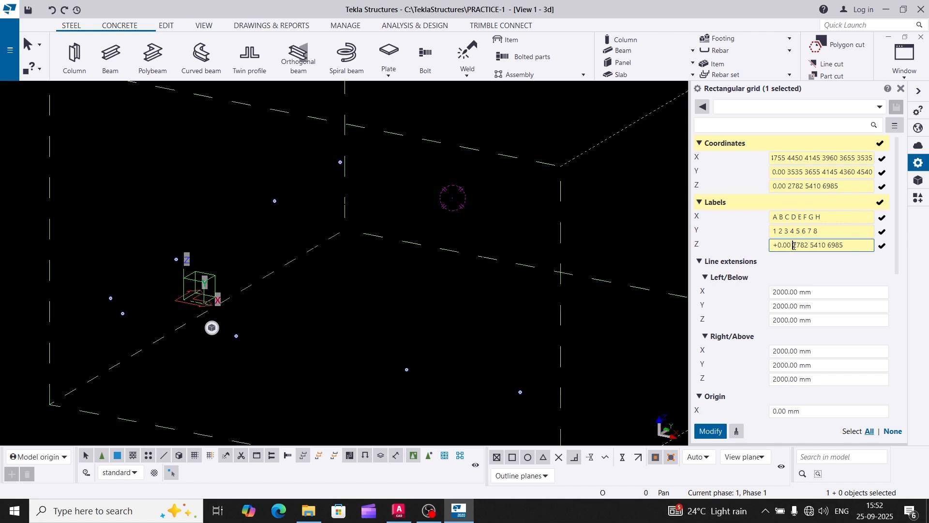
text(+)
key(Right)
text(.)
click(822, 247)
text(.)
click(840, 245)
text(.)
click(820, 245)
text(+)
click(842, 245)
text(+)
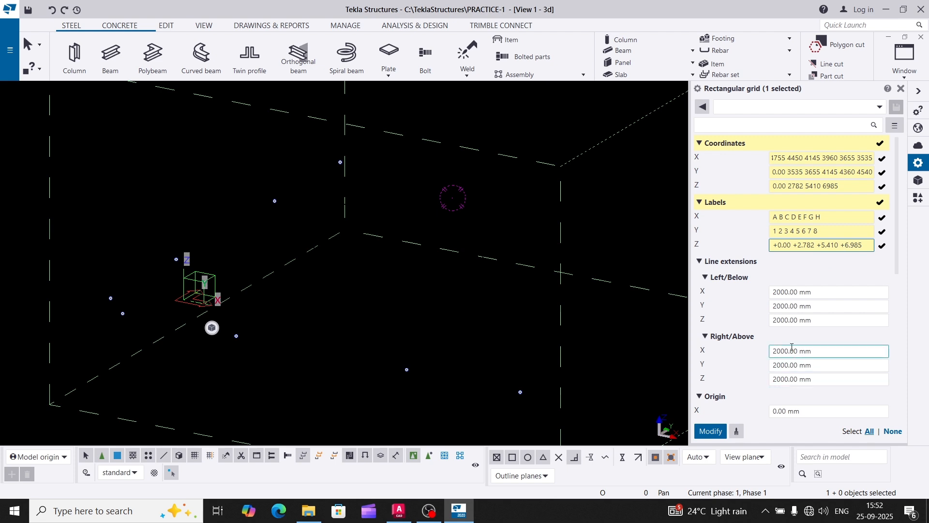
Step: Set the grid color and the label font color to 255 255 255 and apply all property changes to the grid
scroll(788, 349, down, 7)
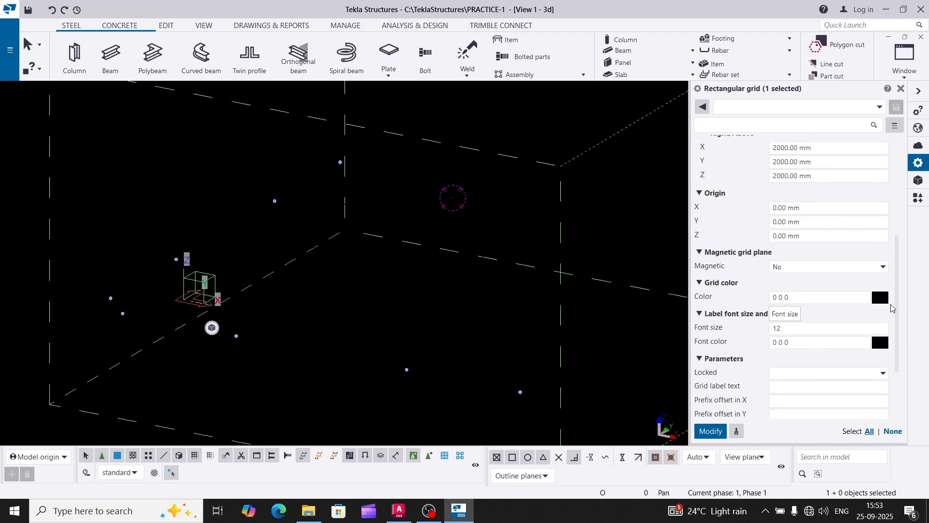
click(879, 299)
drag(796, 316, 709, 314)
key(ctrl+c)
click(826, 300)
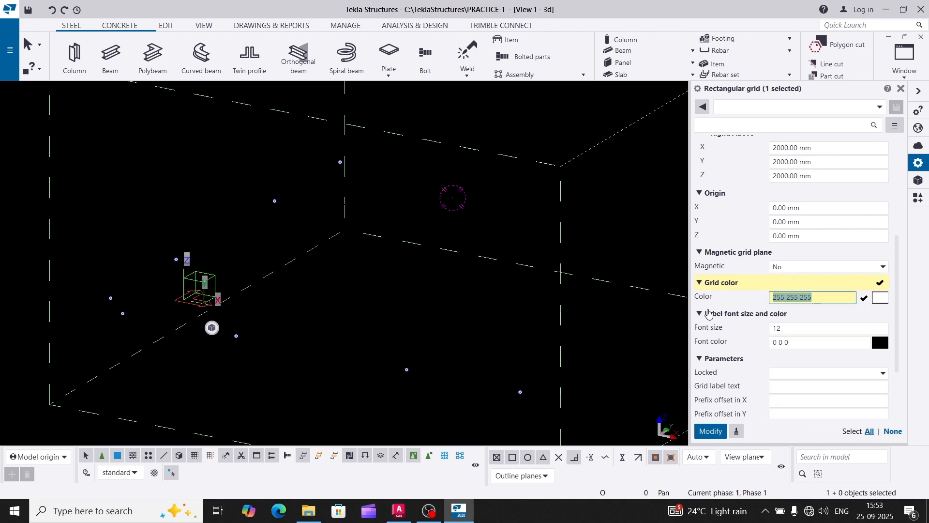
click(777, 342)
drag(799, 345, 722, 357)
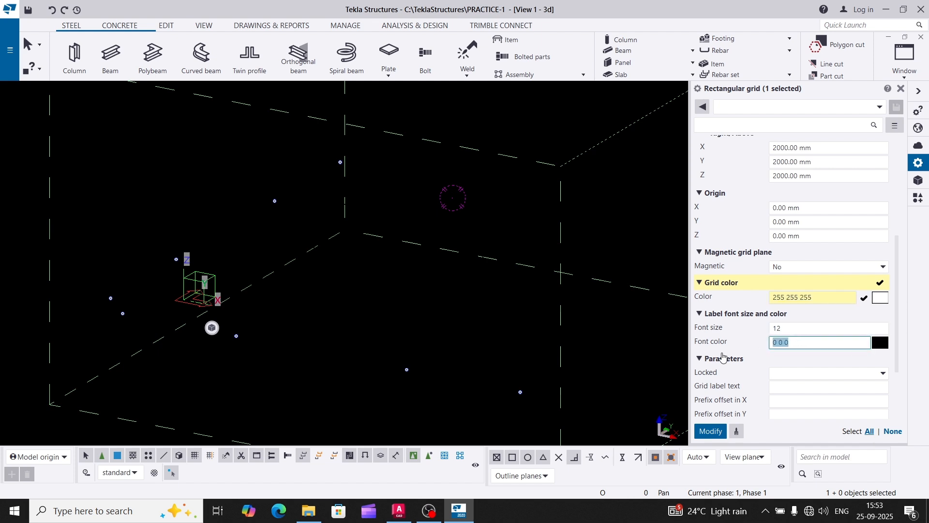
key(ctrl+v)
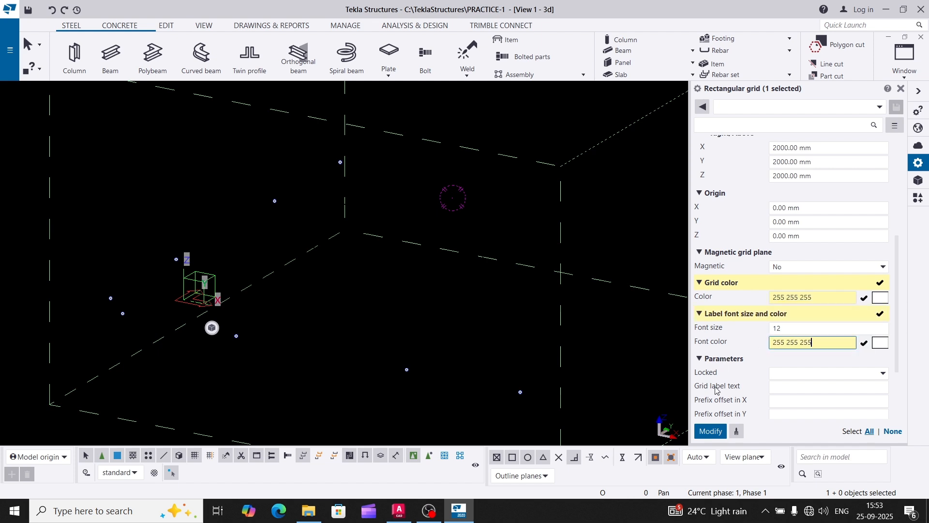
click(711, 431)
Step: Fit the work area to the entire model and switch the view from 3D to plan
scroll(371, 321, down, 5)
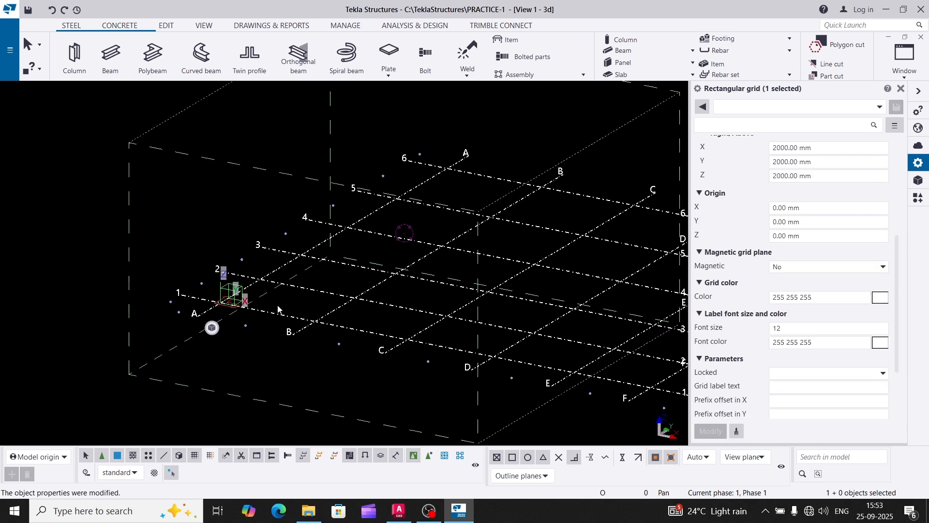
right_click(487, 187)
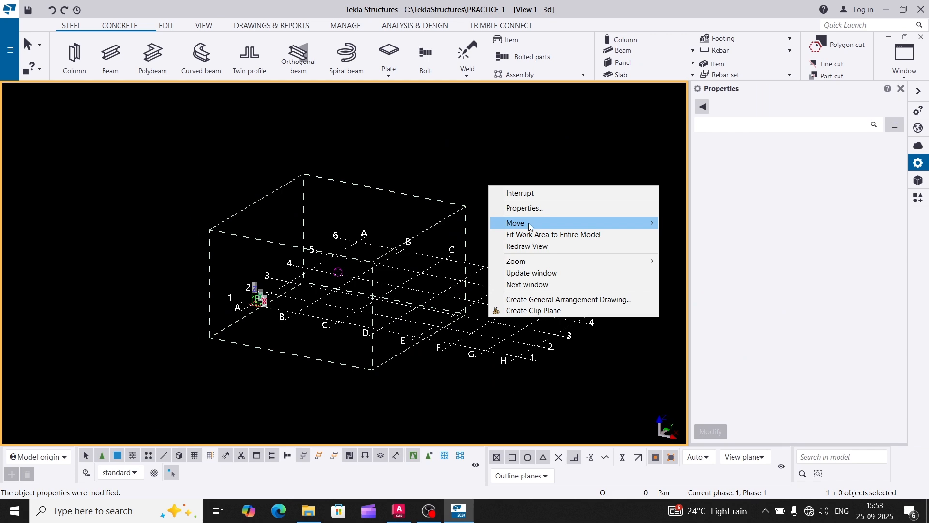
click(528, 237)
scroll(522, 238, up, 4)
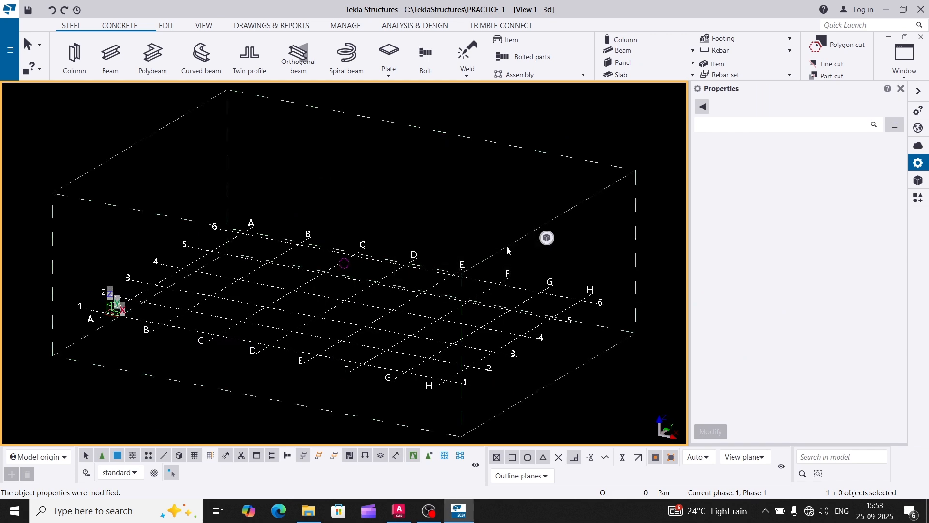
key(ctrl+p)
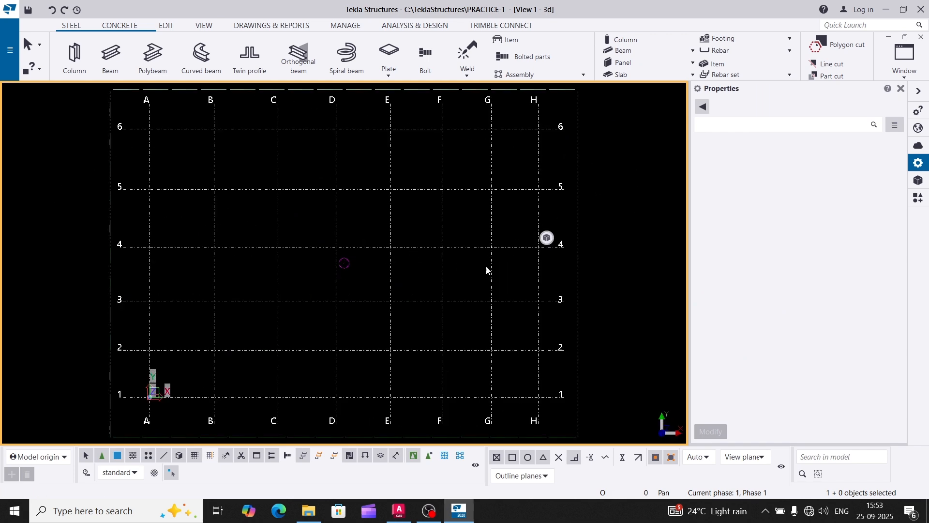
scroll(294, 252, down, 2)
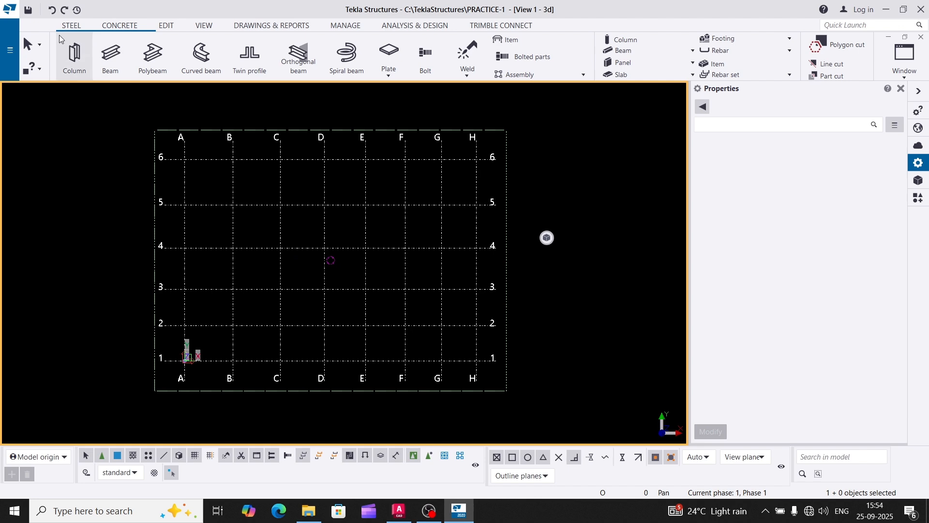
Step: Start a steel column and choose the square hollow section SHS150.0X150.0X6.0 from HSS - IS4923:1997 as its profile
click(79, 64)
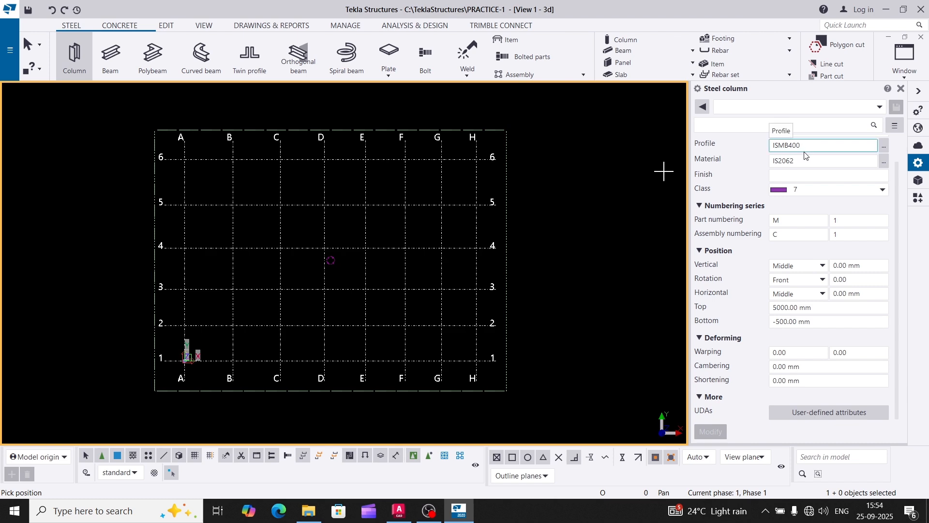
click(884, 148)
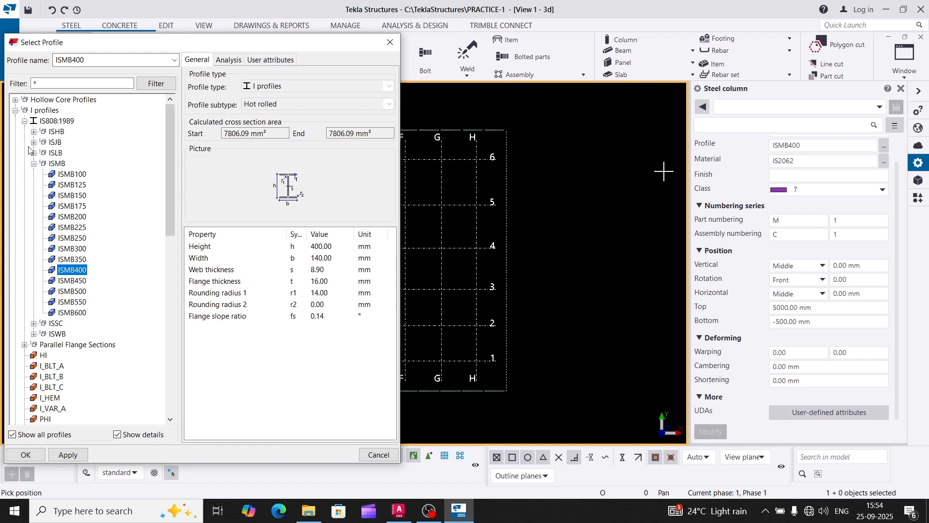
click(15, 111)
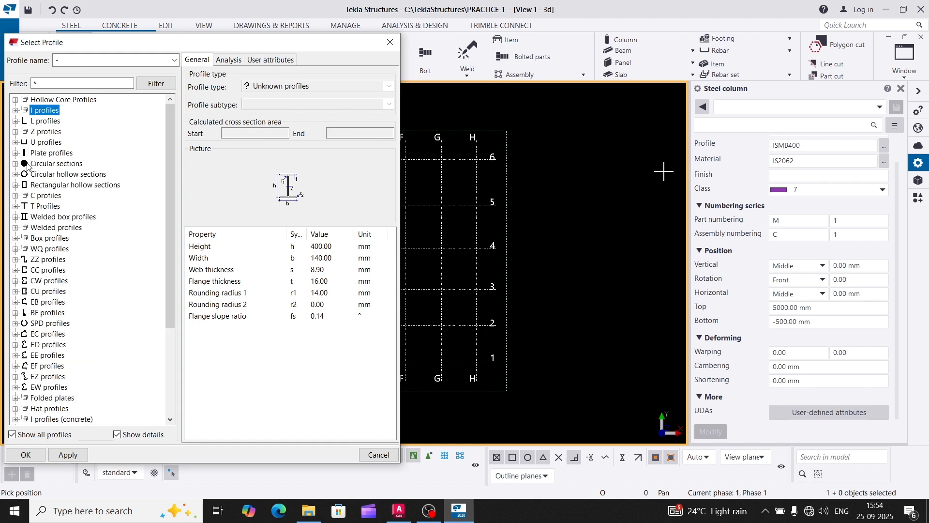
click(16, 185)
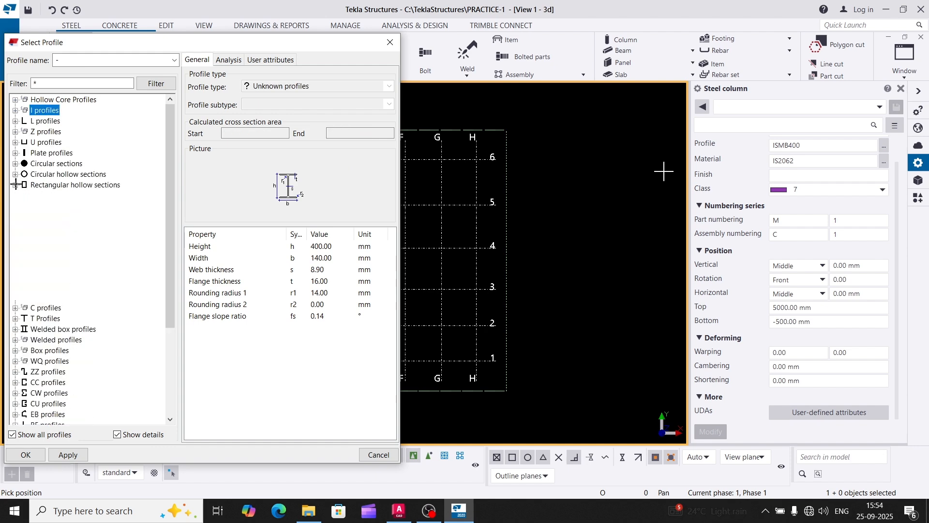
click(24, 196)
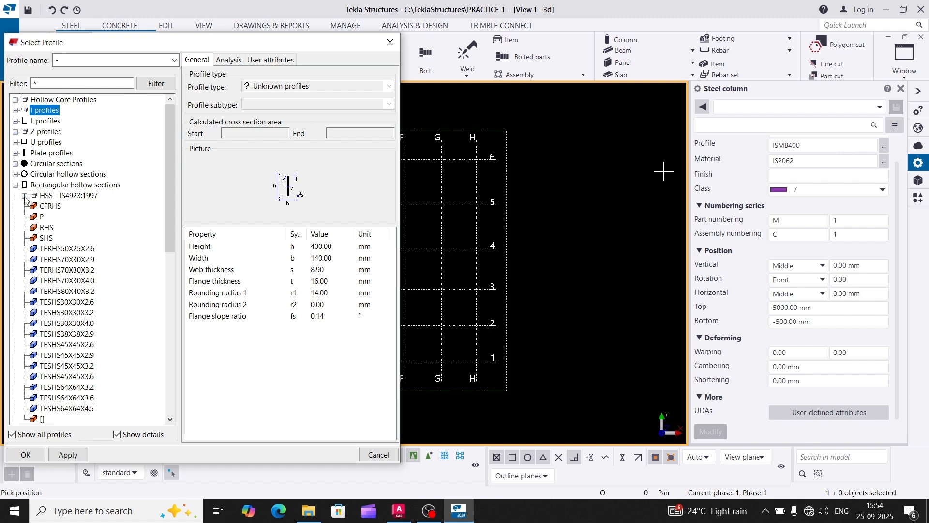
click(24, 196)
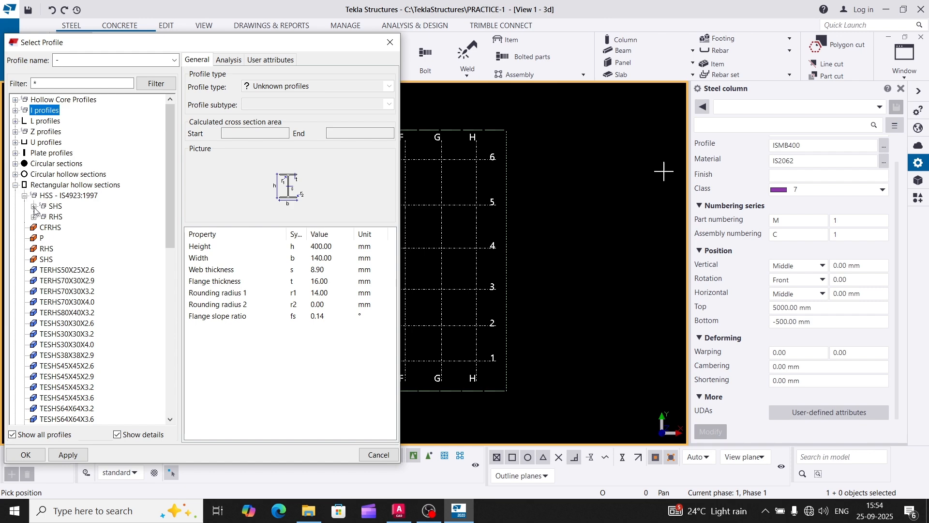
click(34, 207)
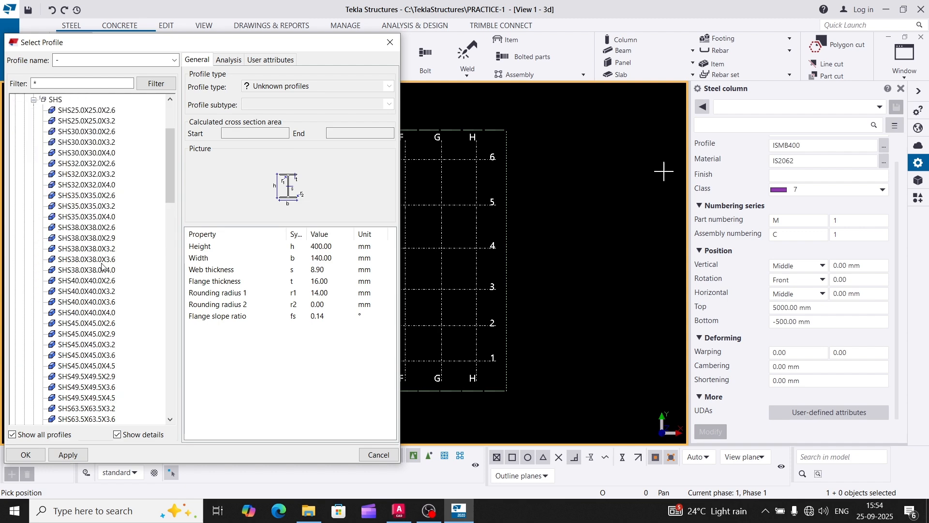
scroll(100, 272, down, 5)
scroll(100, 272, down, 2)
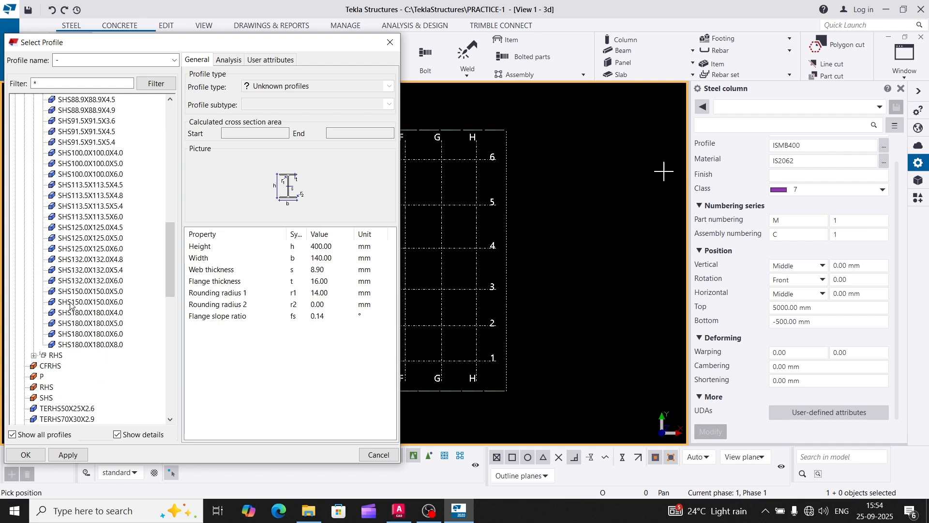
click(84, 303)
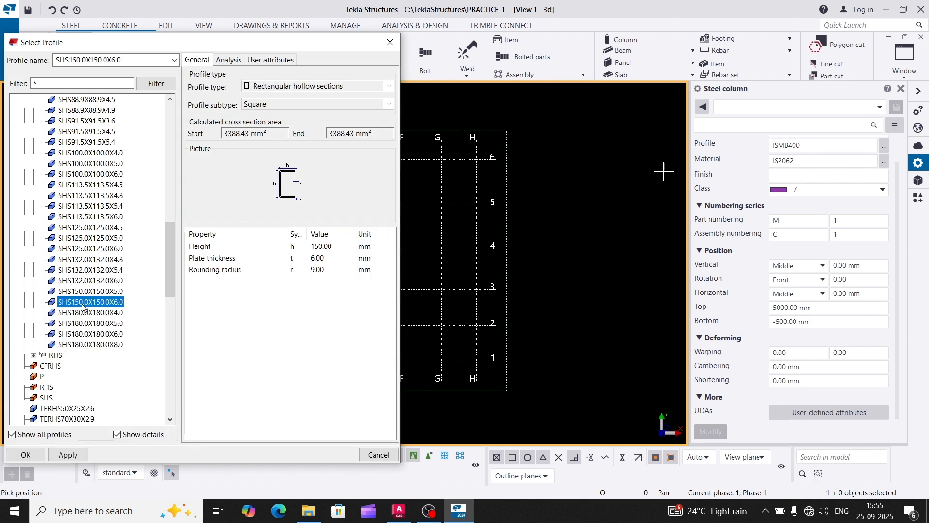
click(17, 457)
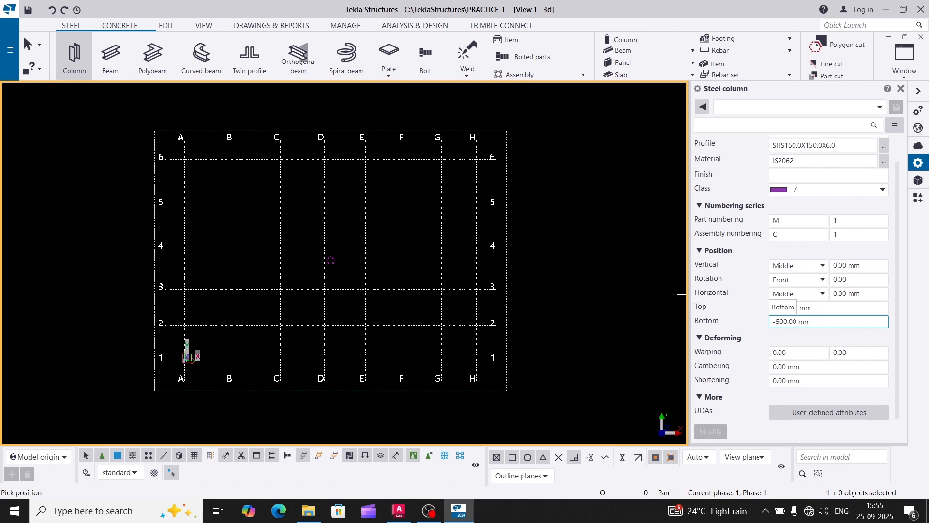
Step: Set the steel column's bottom level to 0 and its top level to +5410
drag(822, 322, 751, 338)
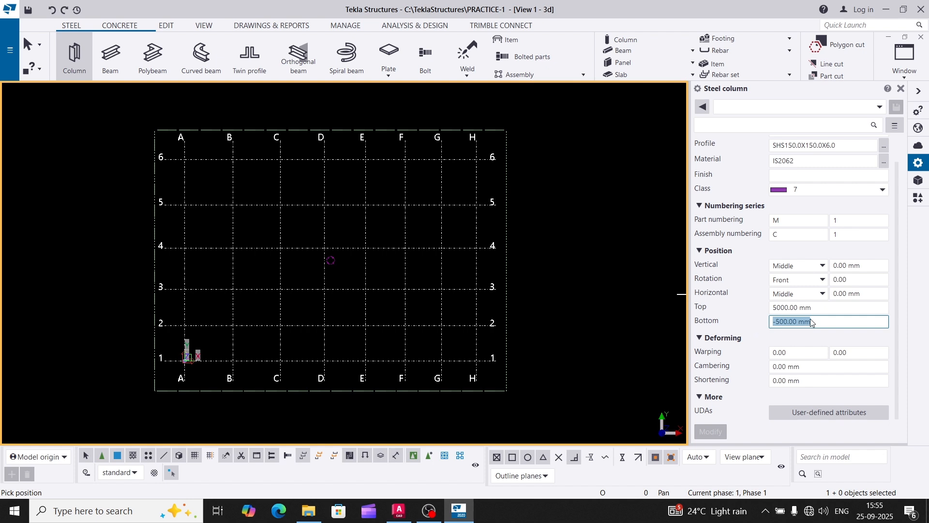
text(0)
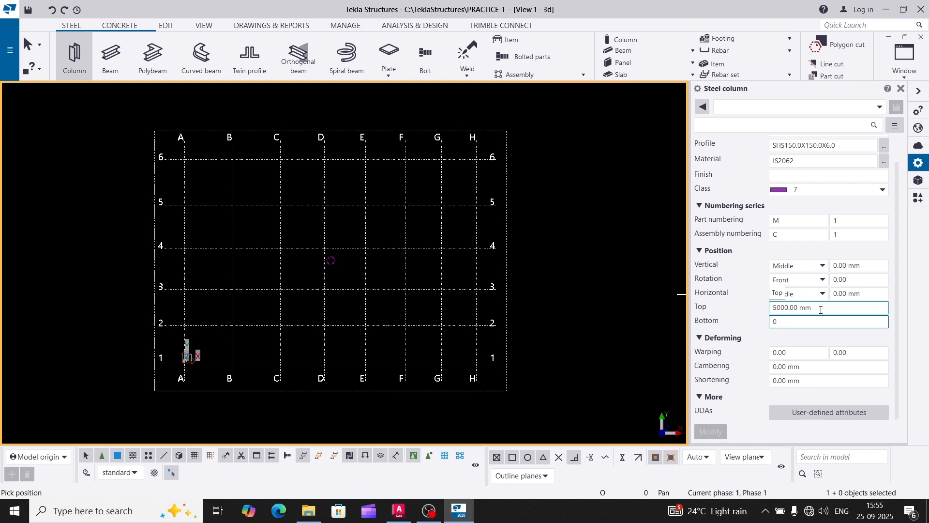
click(822, 310)
text(5)
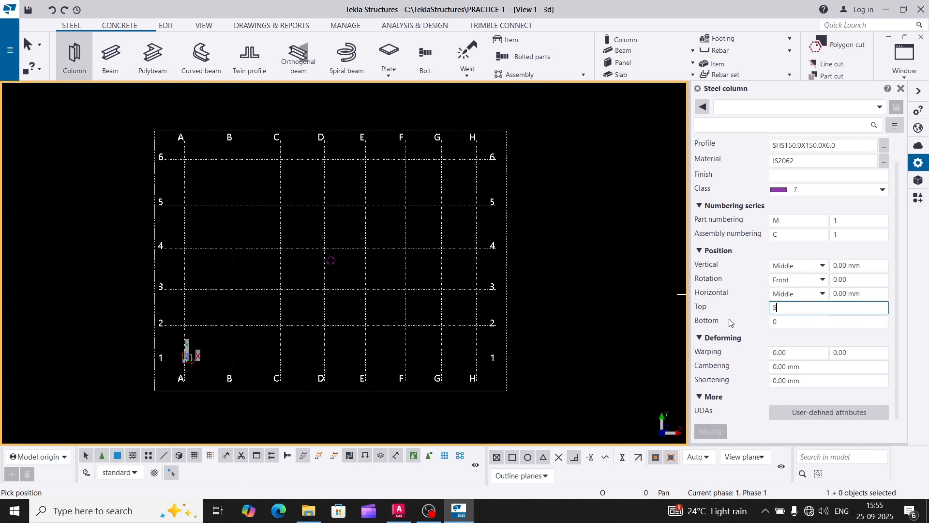
text(41)
text(0)
text(=)
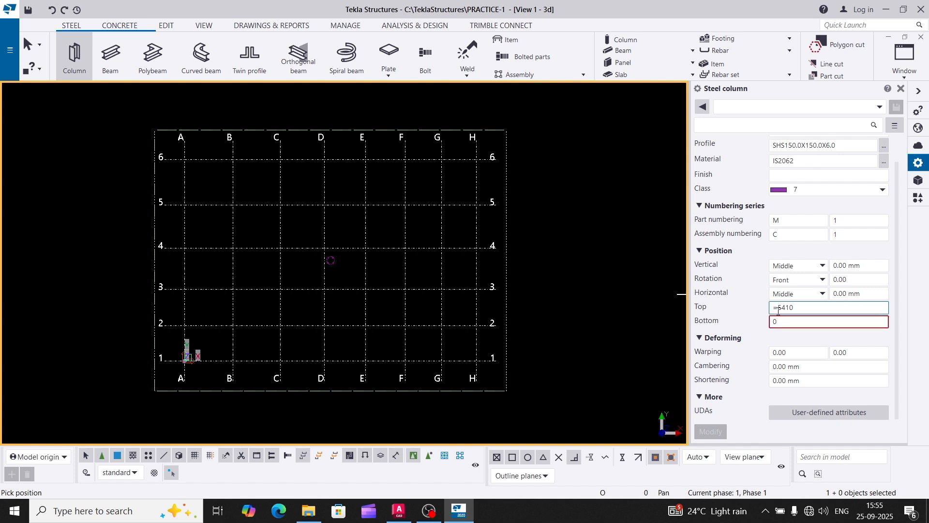
key(BackSpace)
text(-)
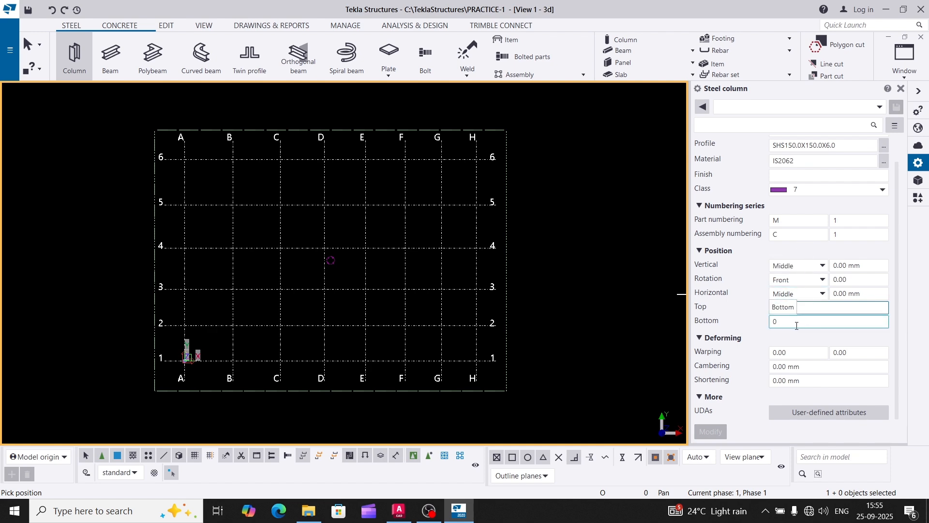
drag(805, 309, 742, 320)
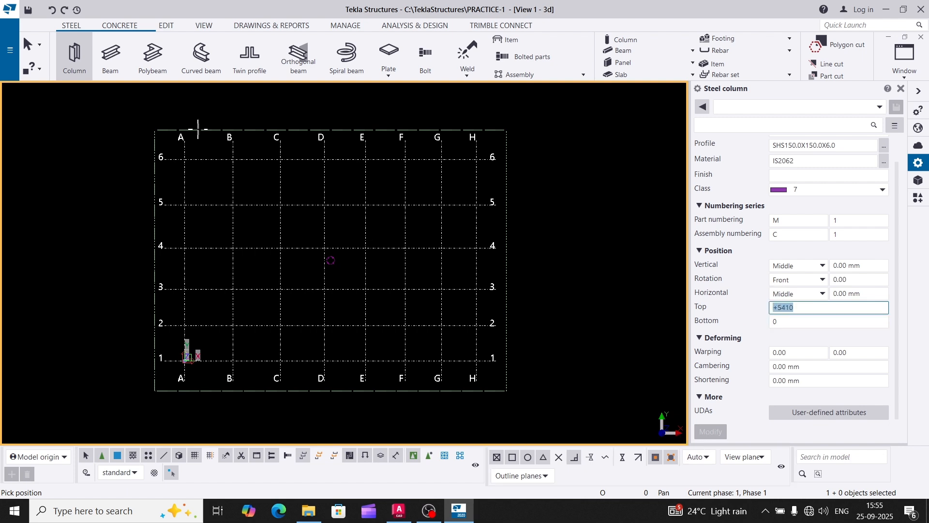
Step: Place a column at the intersection of grid lines A and 6, and select it to check its properties
scroll(198, 155, up, 3)
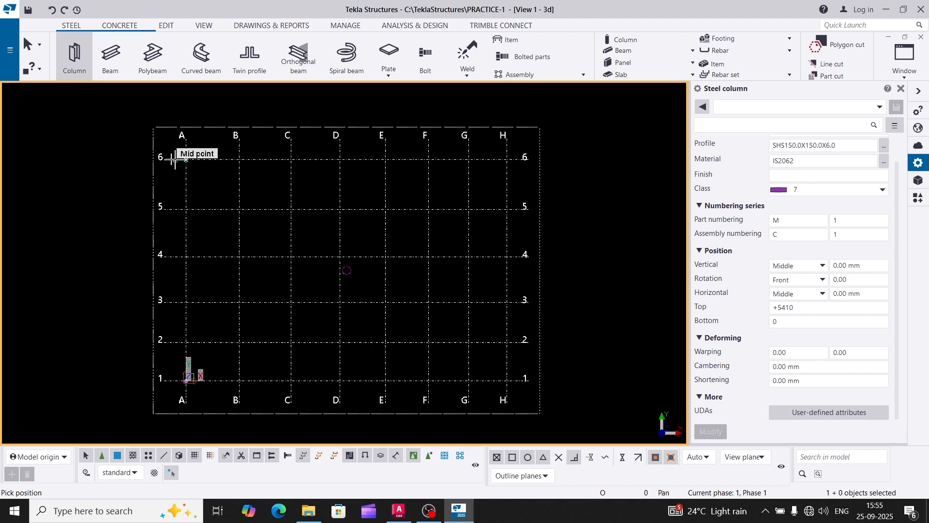
scroll(209, 140, up, 2)
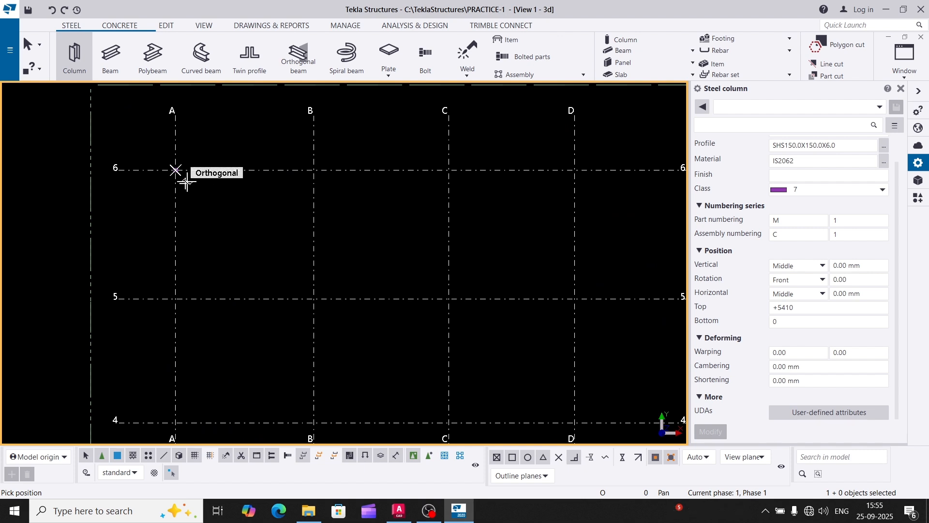
click(176, 169)
key(Escape)
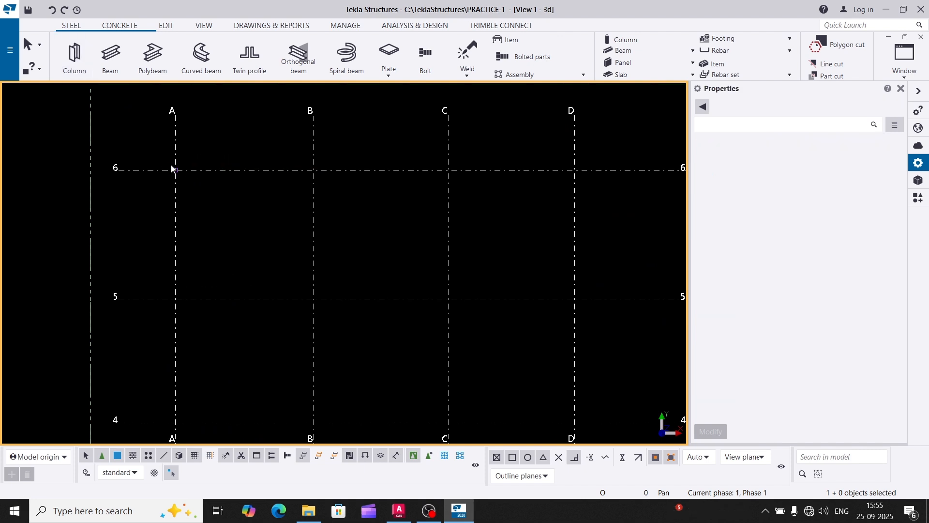
drag(162, 155, 209, 188)
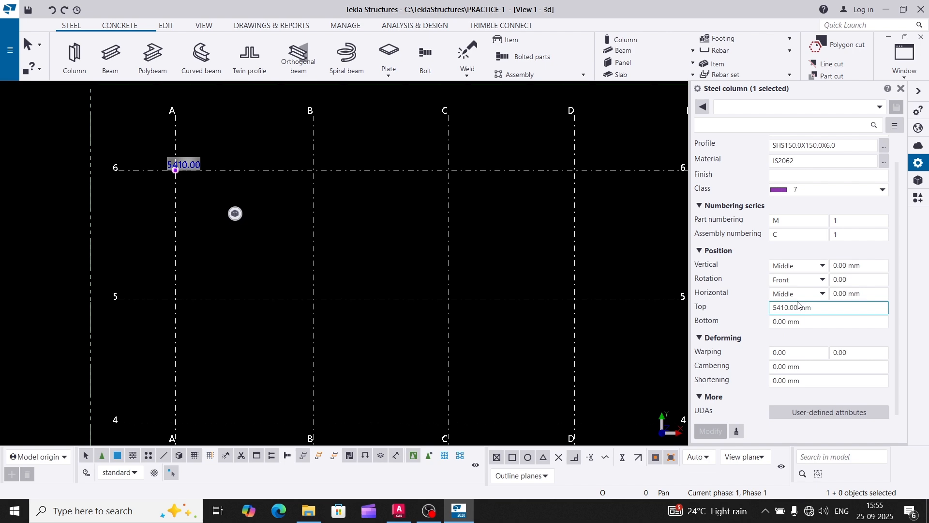
scroll(351, 241, down, 1)
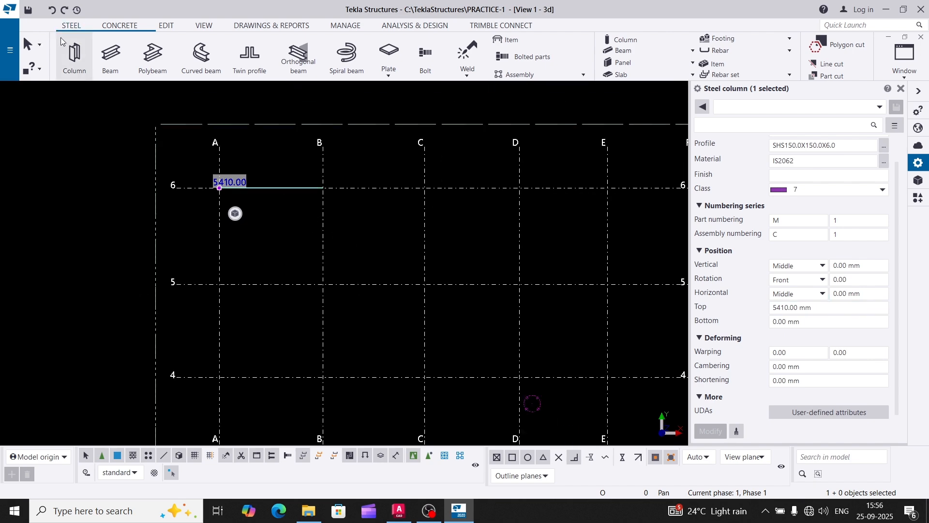
Step: Place columns with the same properties along grid line 6 at grid lines B, C, D, E, F, G and H
click(74, 55)
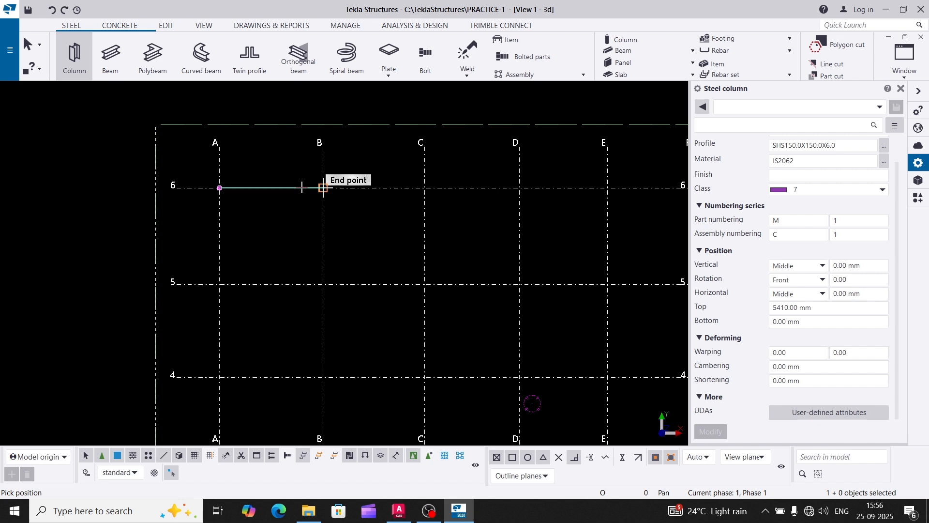
click(323, 187)
click(424, 187)
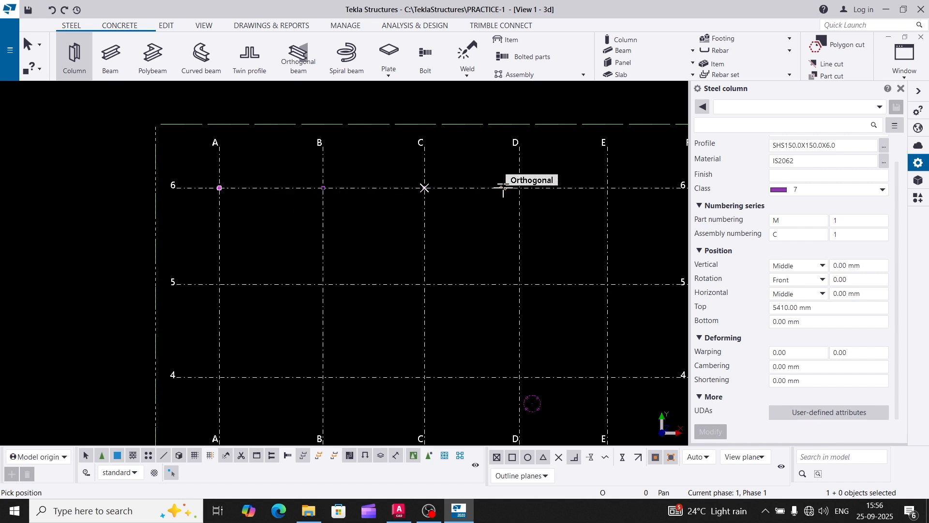
click(519, 188)
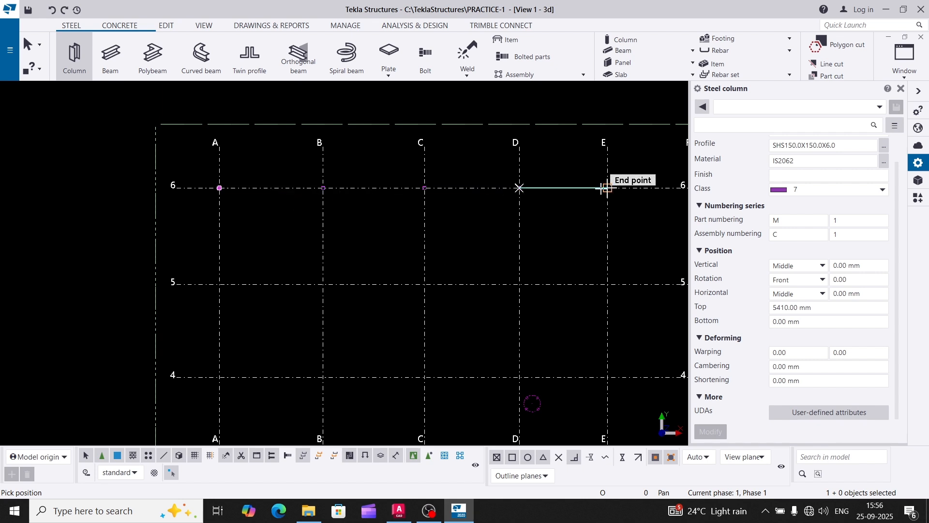
click(607, 189)
middle_drag(503, 214, 341, 216)
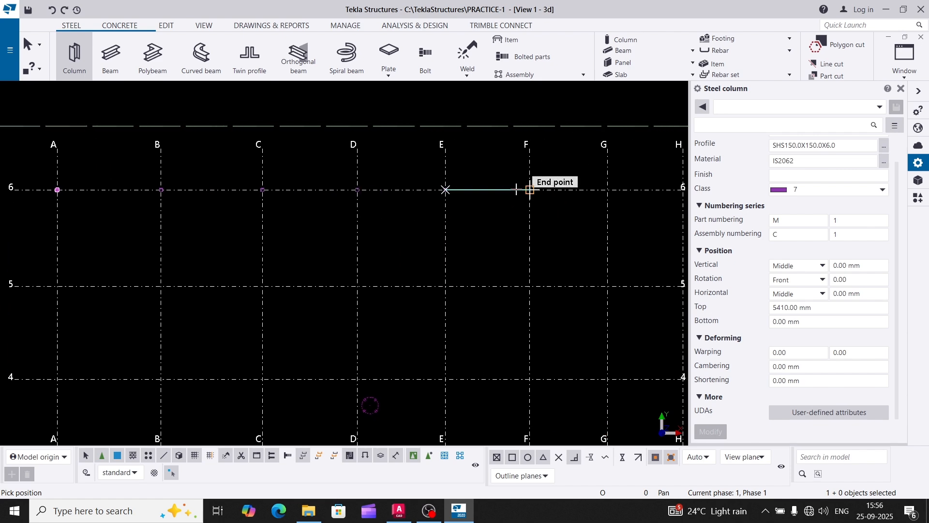
click(530, 189)
click(608, 190)
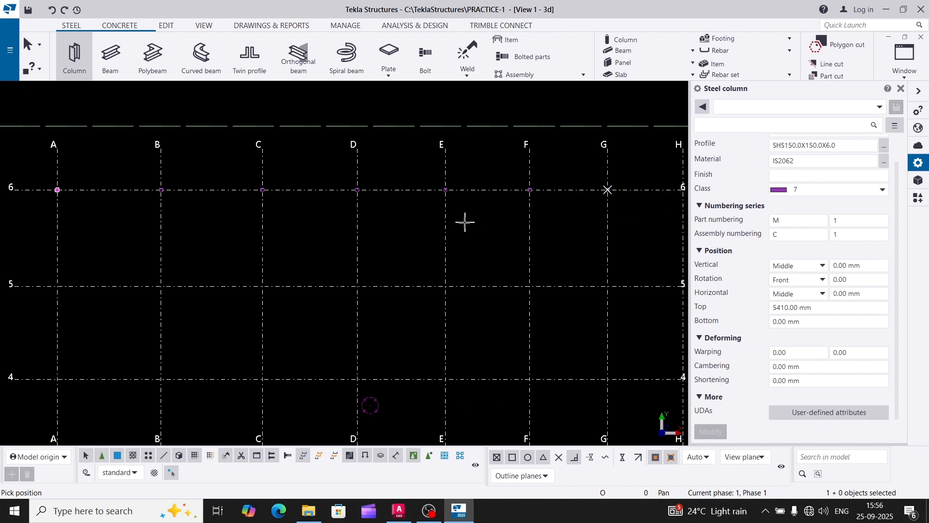
middle_drag(578, 210, 572, 209)
scroll(590, 213, up, 5)
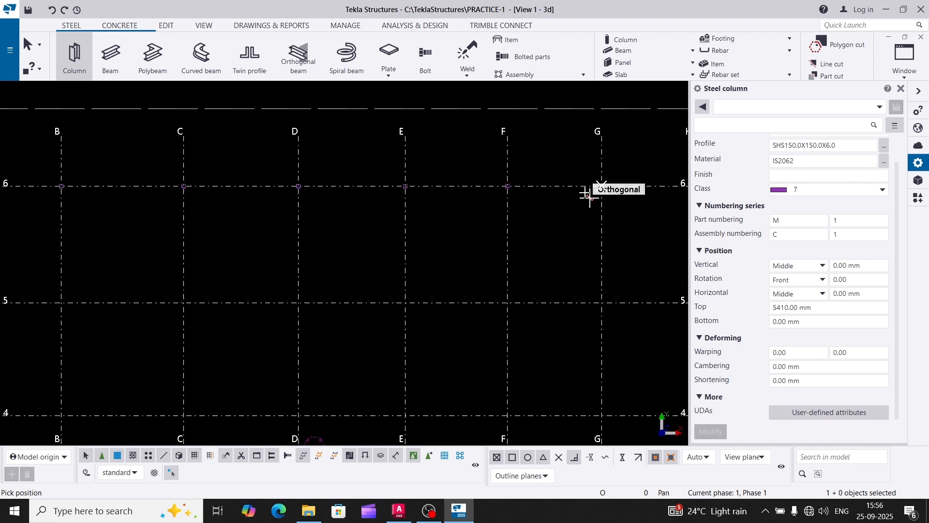
middle_drag(620, 233, 351, 234)
click(440, 191)
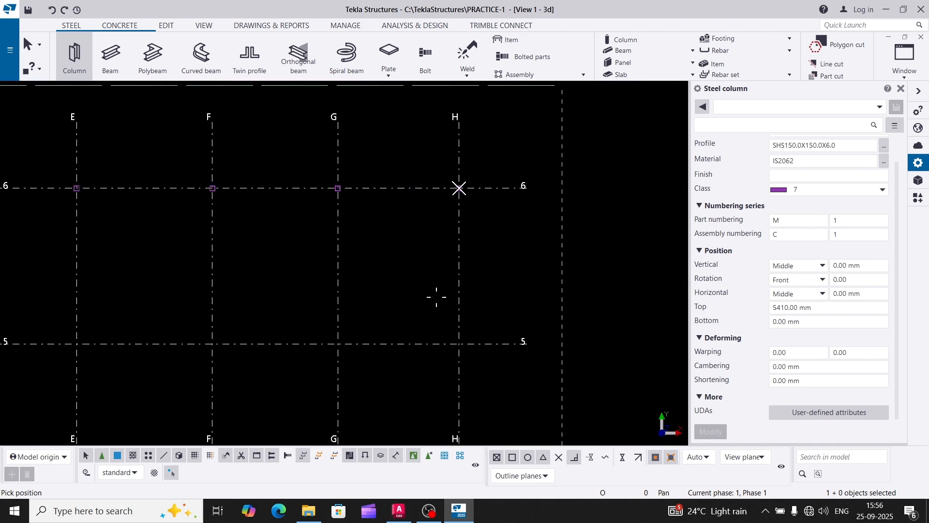
Step: Place columns with the same properties along grid line H at grid lines 5, 4, 3, 2 and 1
click(459, 343)
scroll(435, 315, down, 3)
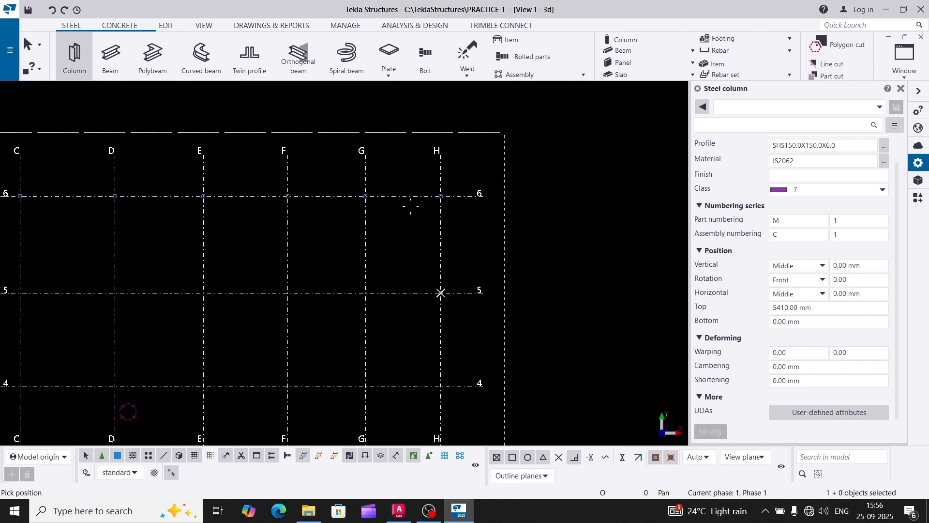
click(431, 356)
scroll(415, 276, down, 2)
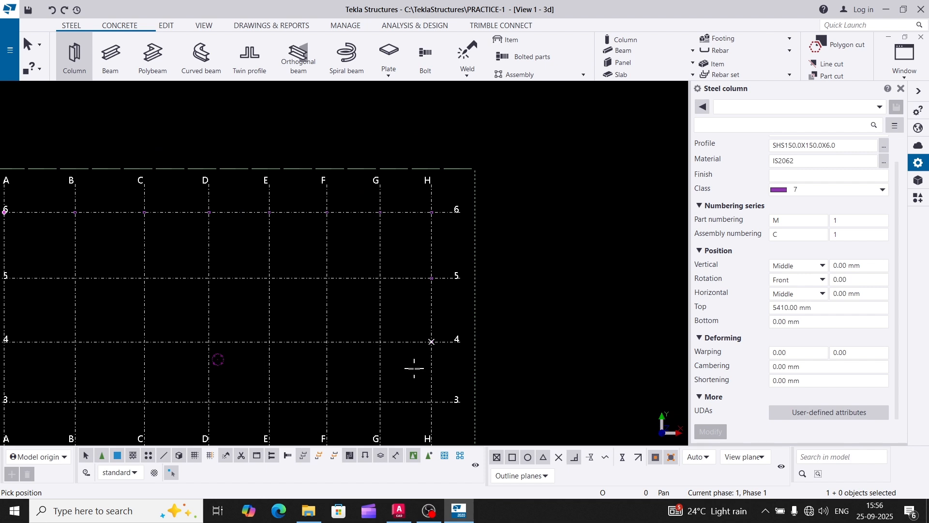
scroll(415, 366, up, 1)
middle_drag(416, 364, 437, 242)
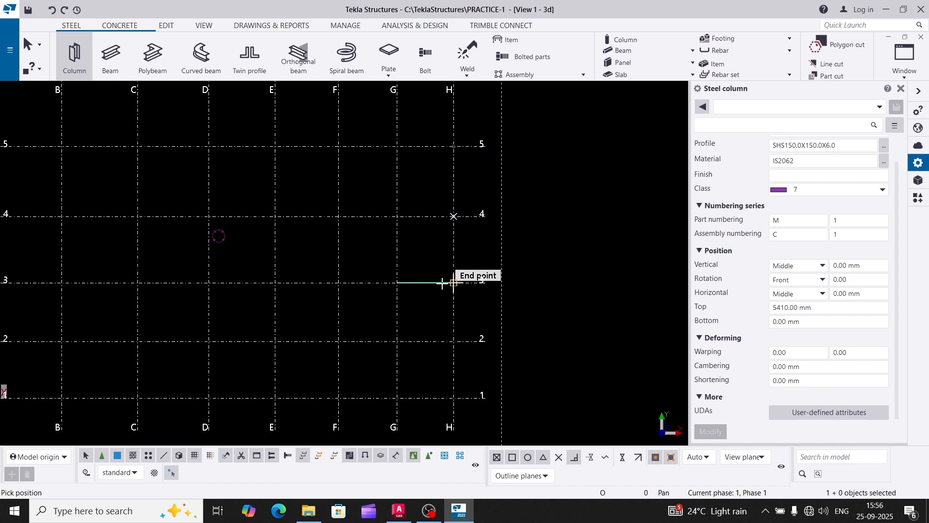
click(442, 283)
click(442, 340)
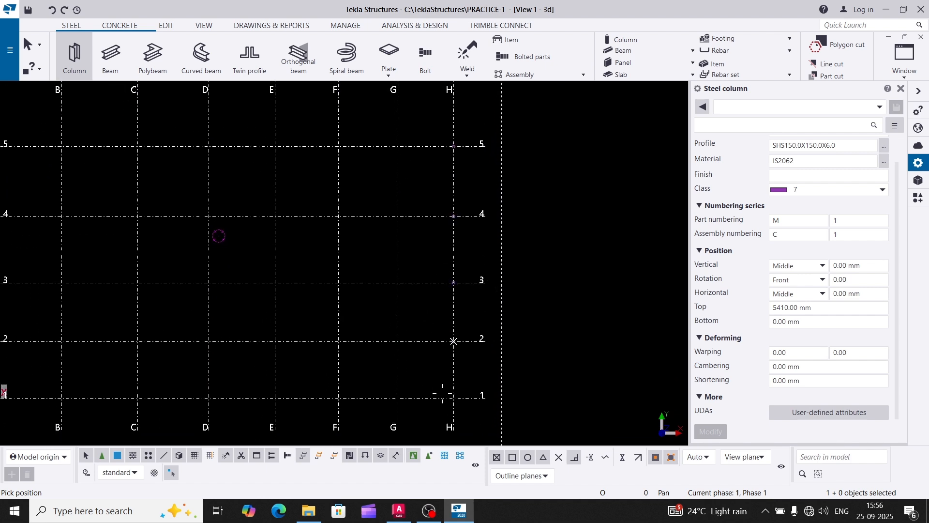
click(453, 396)
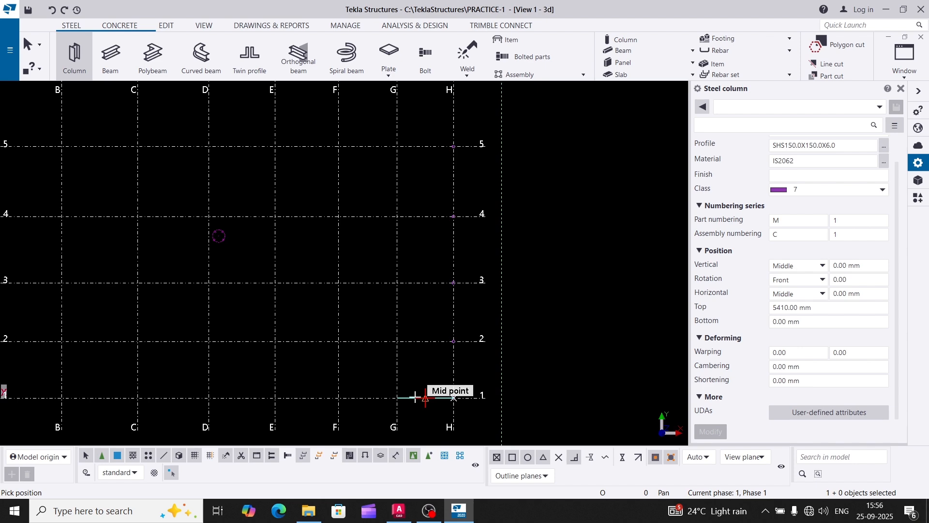
Step: Place columns along grid line 1 at grid lines G, F, E, D, C, B and A
click(397, 398)
click(338, 398)
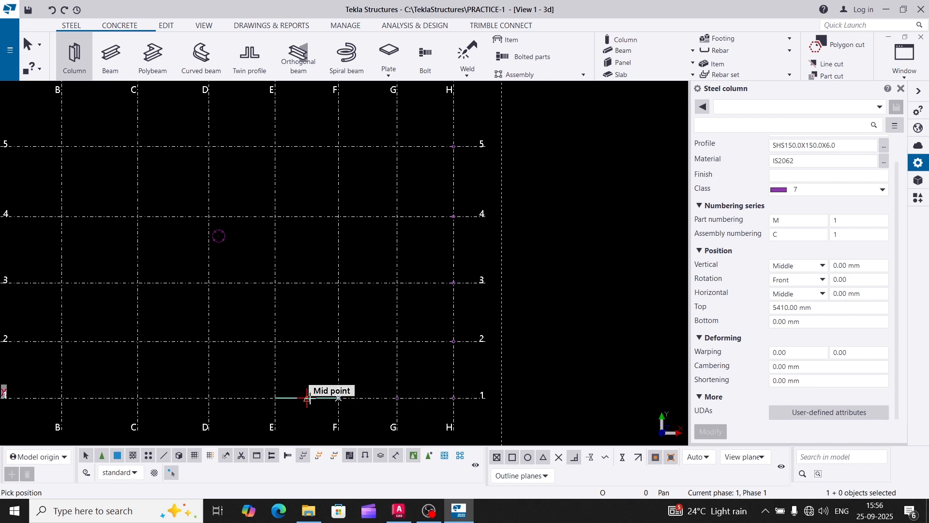
click(275, 398)
scroll(201, 398, up, 2)
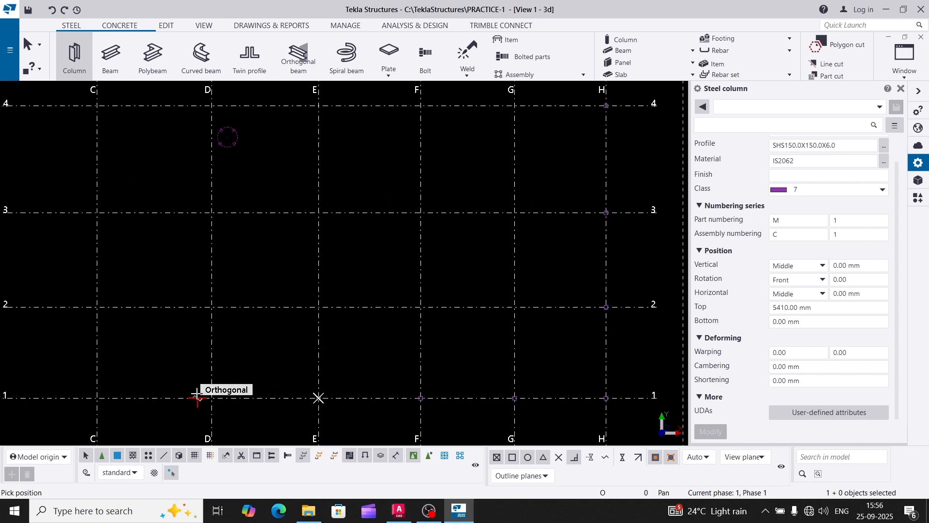
scroll(197, 397, up, 2)
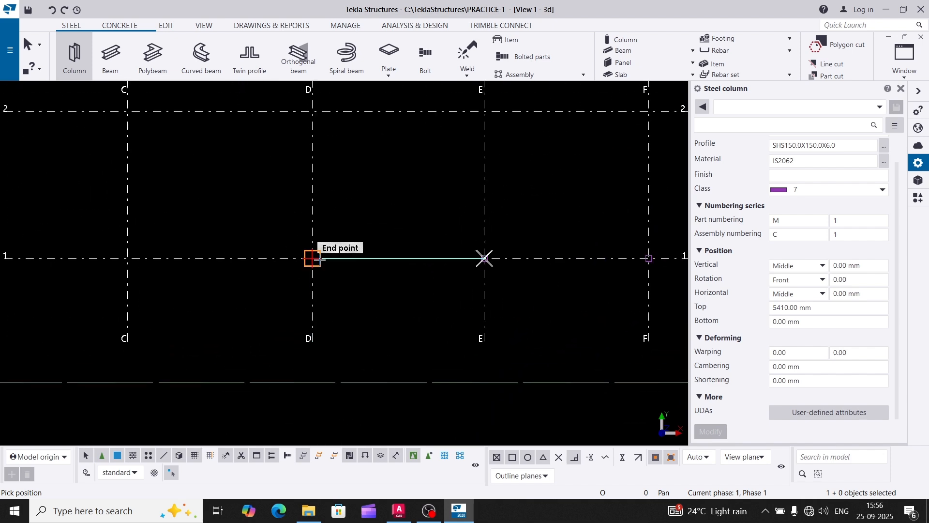
click(313, 258)
click(127, 258)
scroll(251, 242, down, 3)
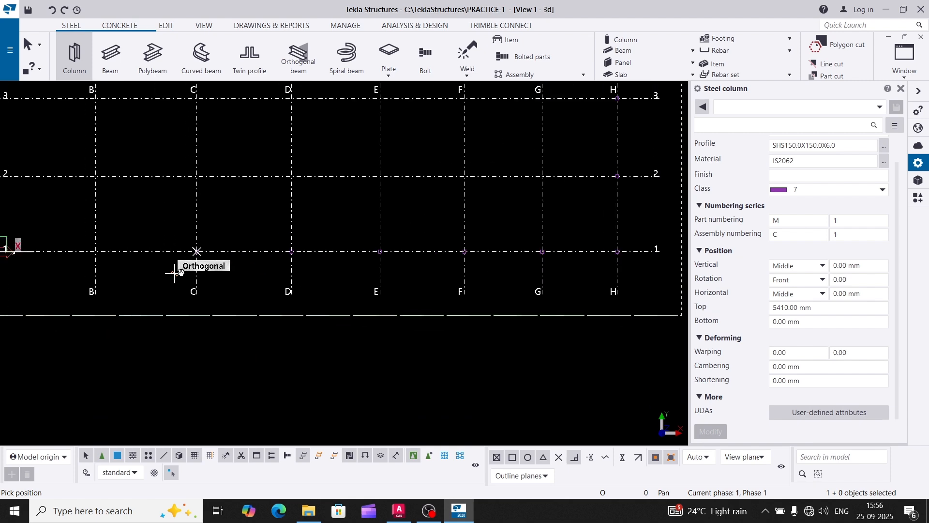
middle_drag(181, 272, 287, 274)
scroll(205, 253, up, 3)
click(204, 252)
scroll(59, 254, up, 5)
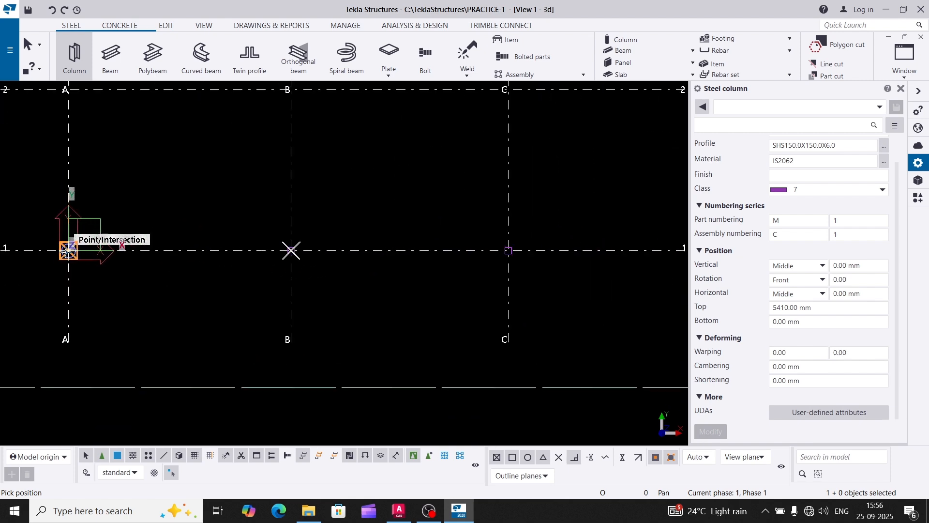
scroll(80, 251, up, 1)
click(84, 252)
Step: Place columns along grid line A at grid lines 2, 3, 4 and 5, and end the column command
scroll(155, 291, down, 4)
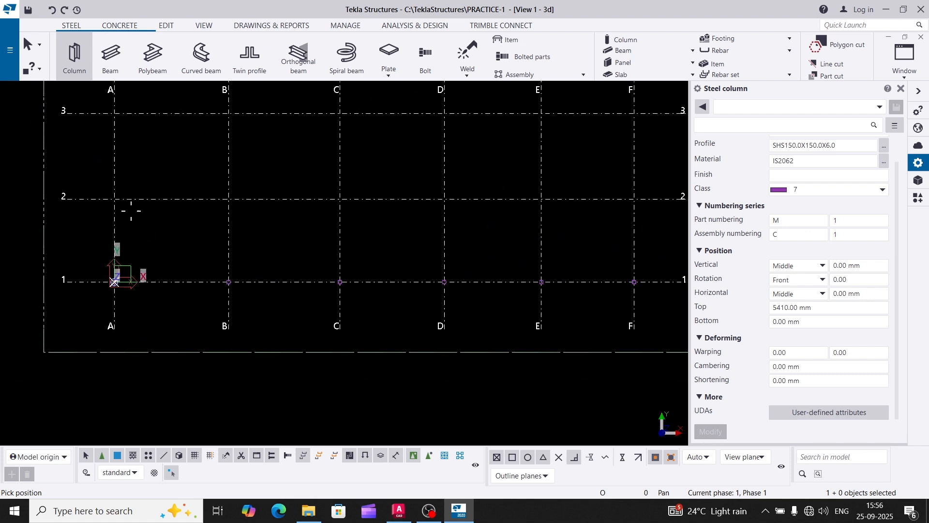
middle_drag(135, 154, 150, 284)
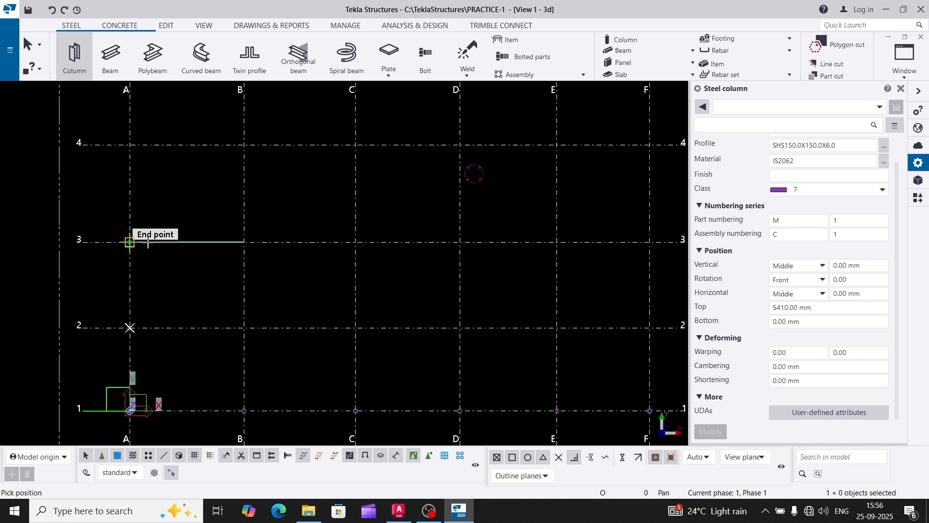
click(130, 241)
click(145, 145)
middle_drag(164, 137, 158, 243)
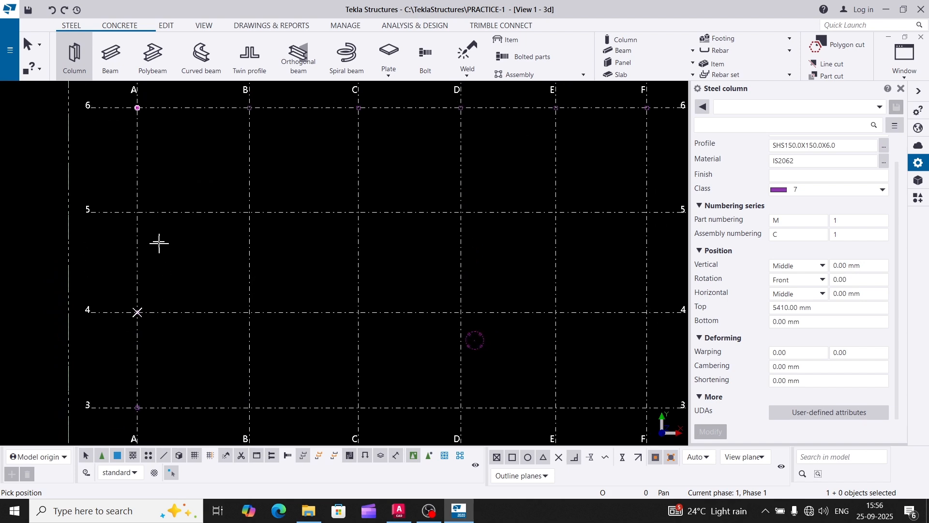
scroll(158, 243, up, 1)
click(137, 207)
middle_drag(177, 167, 183, 245)
right_click(171, 224)
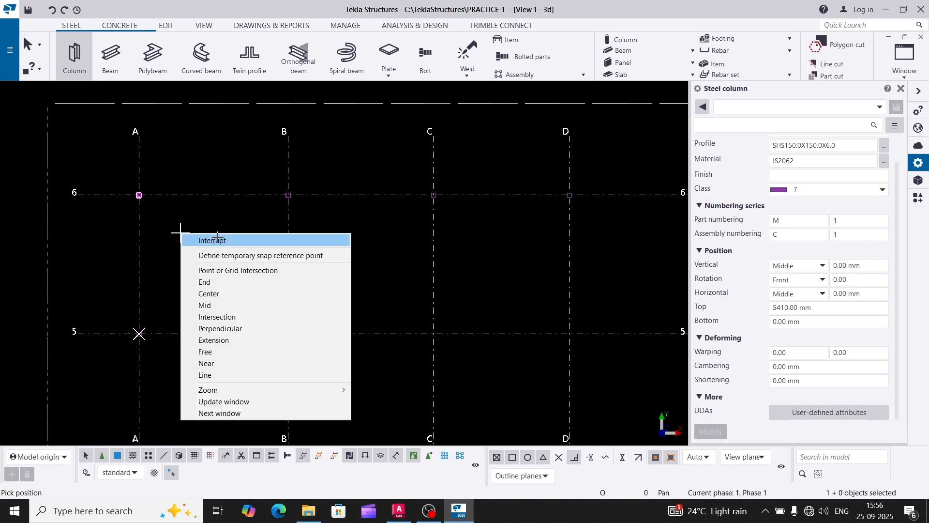
click(198, 238)
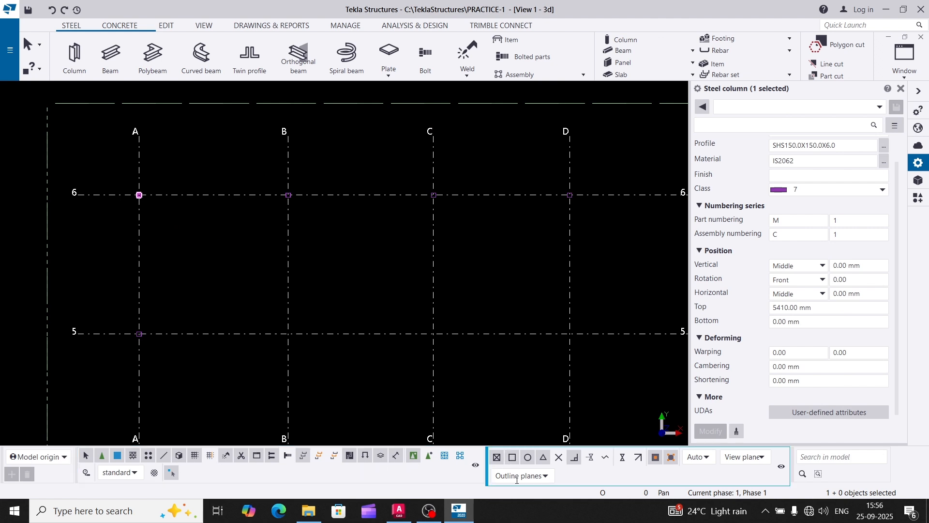
Step: Turn off snapping to midpoints and turn on snapping to intersection points
click(543, 457)
click(559, 457)
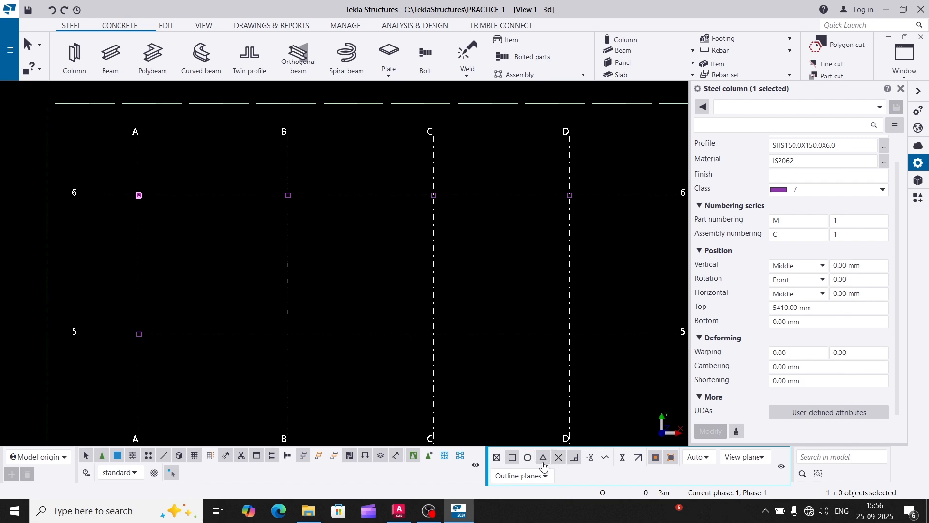
click(544, 458)
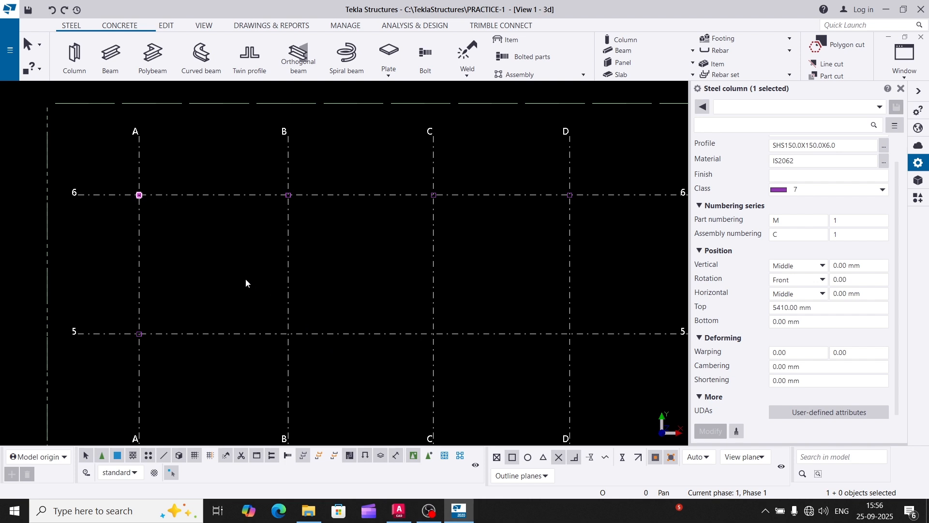
Step: Examine the columns around the grid perimeter in 3D from several angles
scroll(189, 252, down, 5)
click(194, 254)
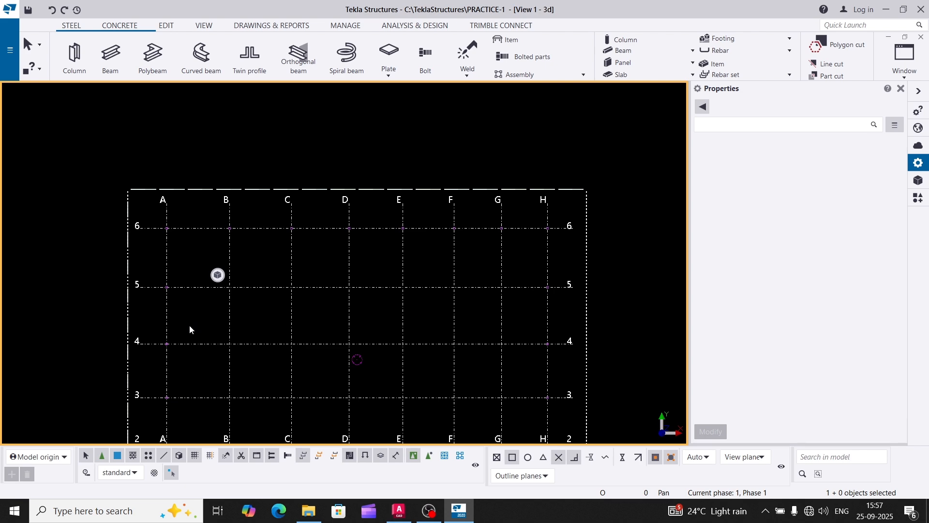
ctrl+middle_drag(190, 326, 277, 190)
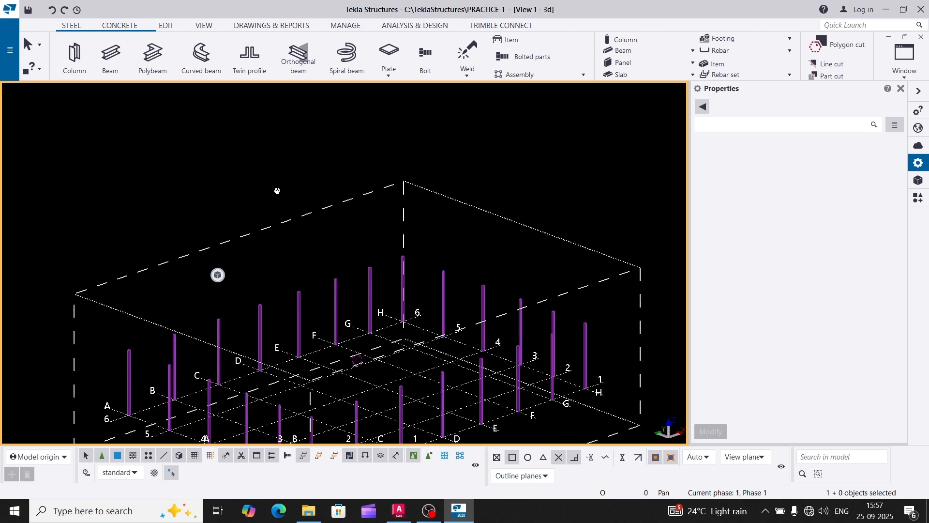
middle_drag(312, 356, 326, 262)
scroll(280, 221, up, 3)
right_click(244, 175)
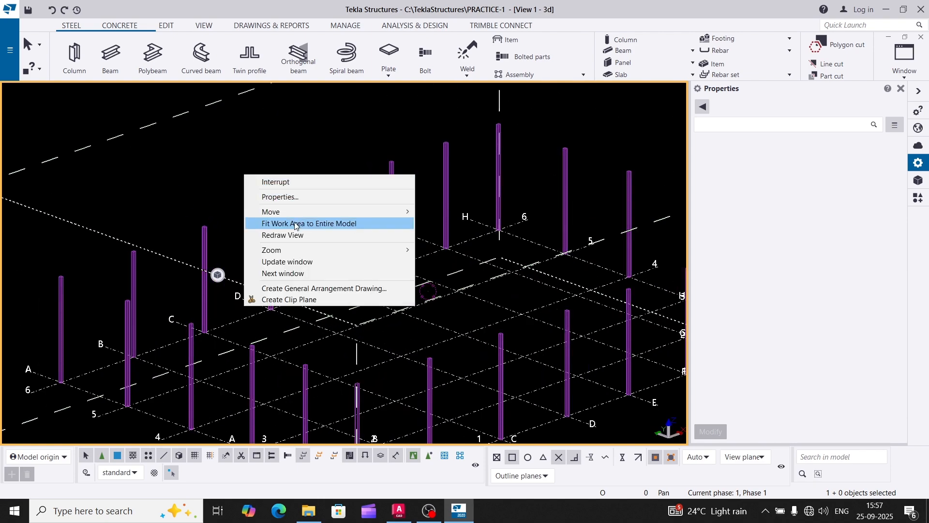
click(294, 235)
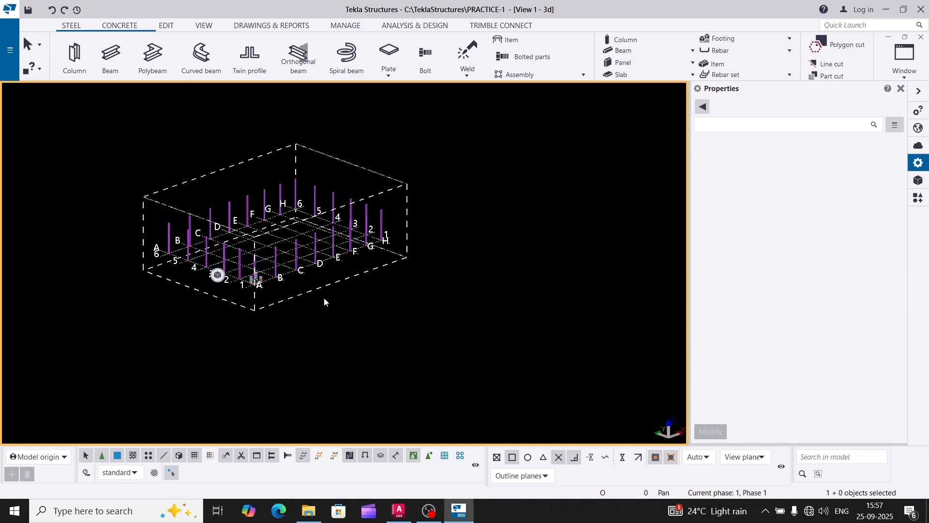
ctrl+middle_drag(323, 297, 442, 289)
right_click(450, 193)
click(496, 259)
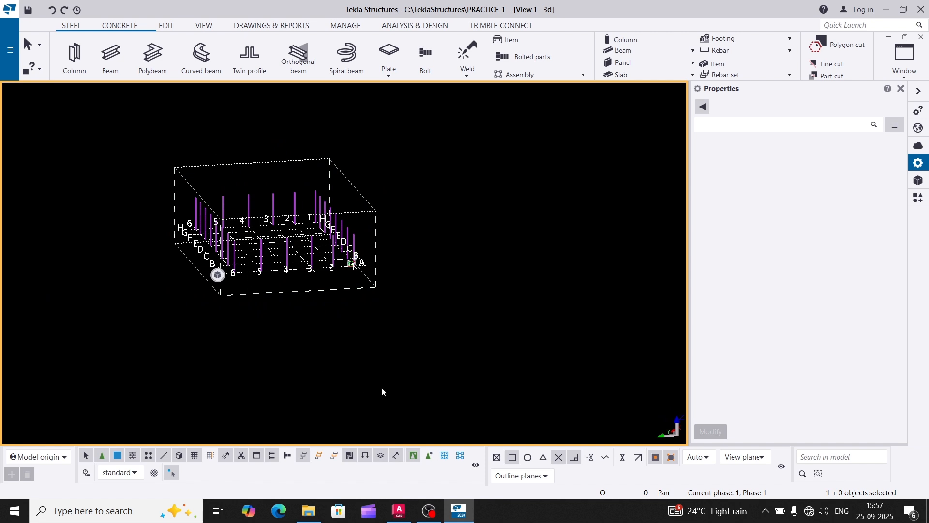
Step: From the plan, create a new view using two points along grid line A, from grid line 1 to grid line 6
key(ctrl+p)
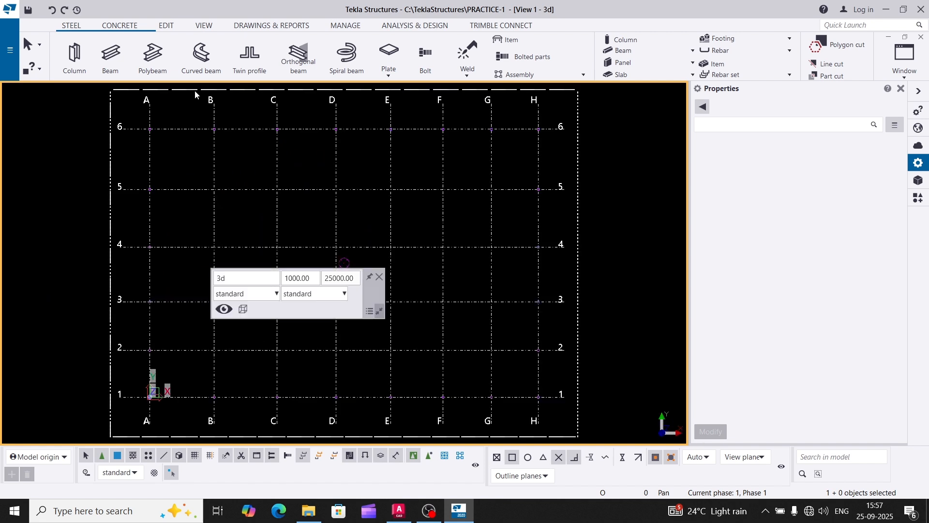
click(205, 26)
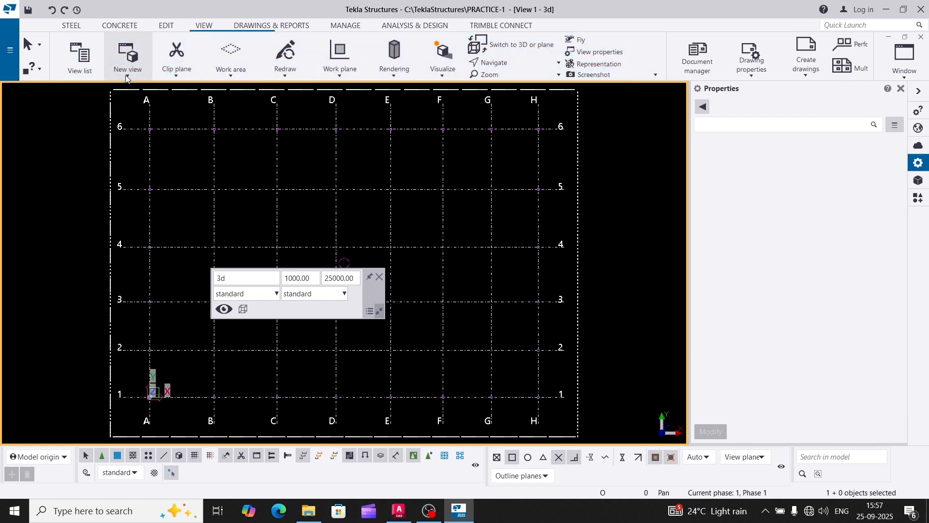
click(201, 28)
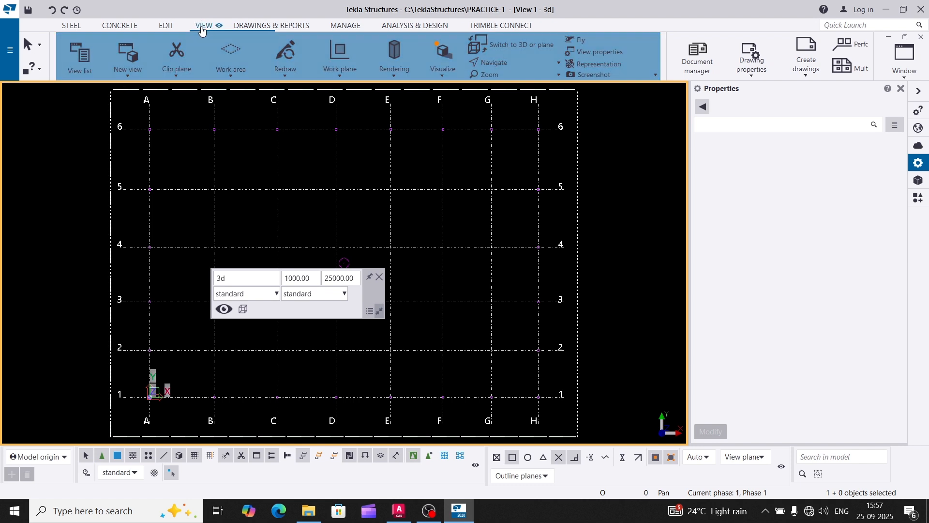
click(126, 77)
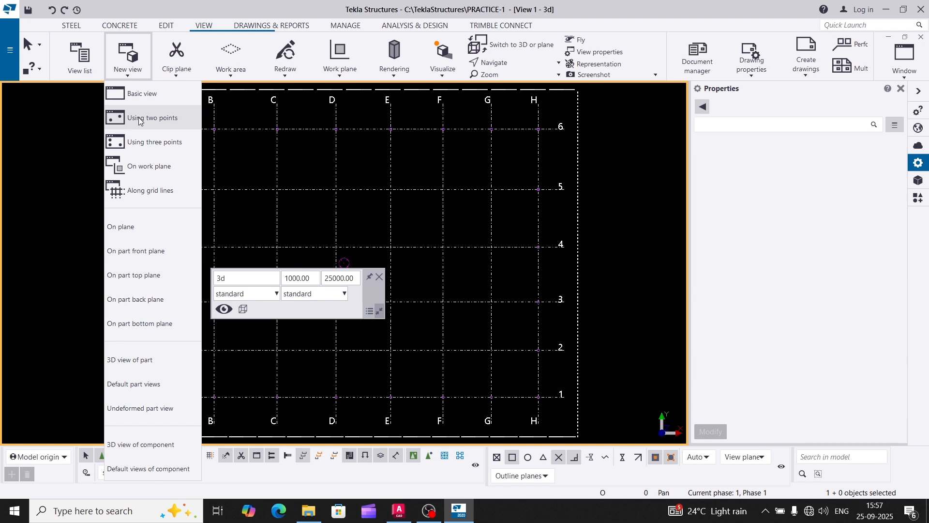
click(139, 119)
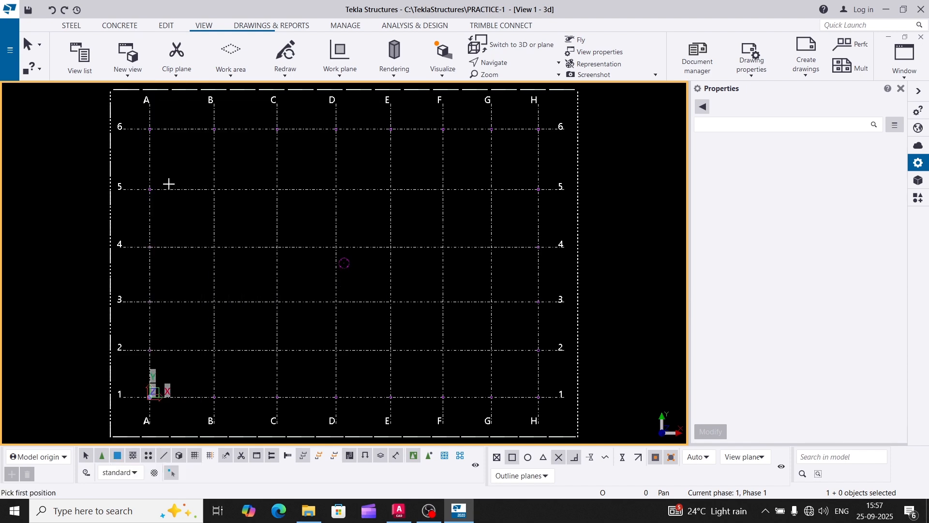
click(160, 398)
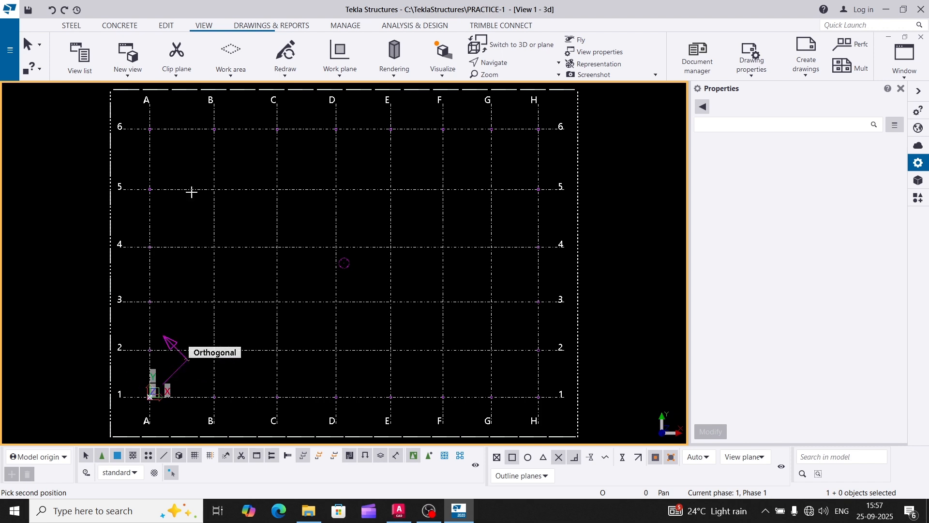
click(161, 128)
right_click(324, 140)
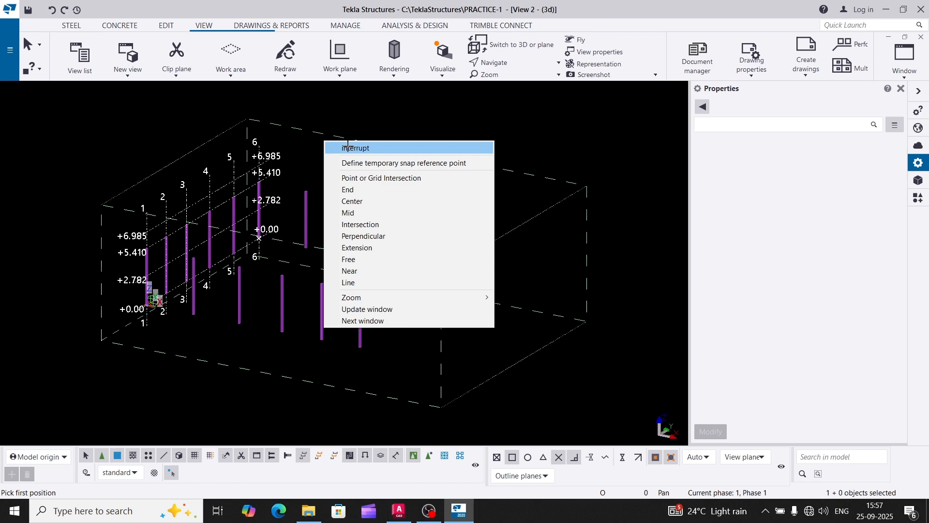
click(346, 147)
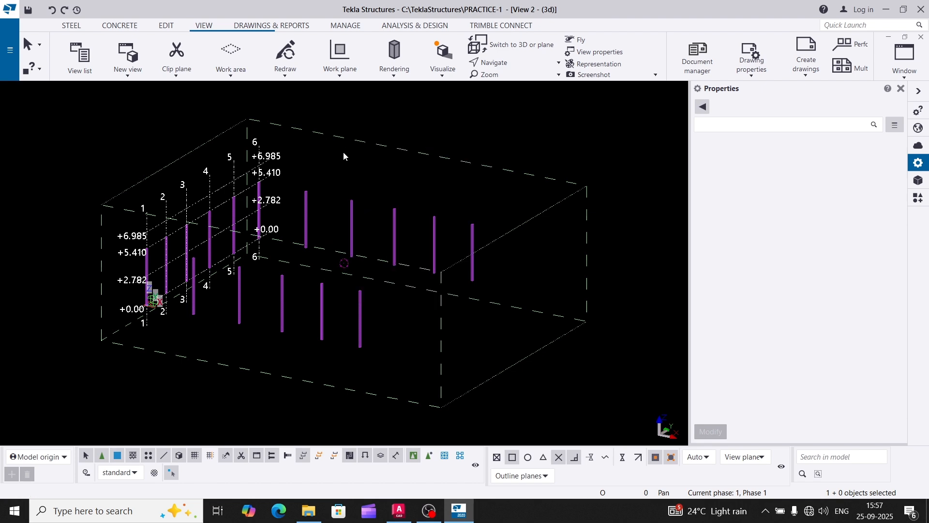
Step: Switch the new grid line A view to plane and set its view depth to 150 up and 150 down
key(ctrl+p)
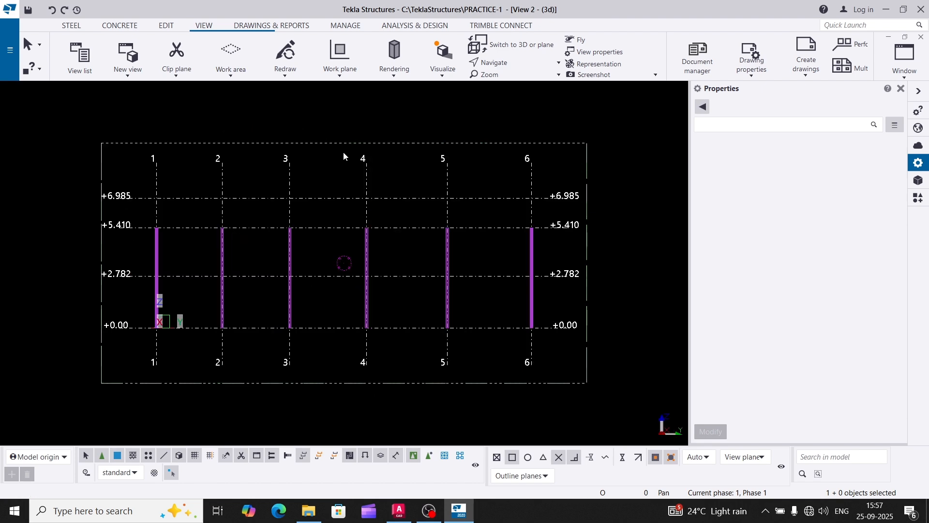
double_click(188, 248)
click(191, 279)
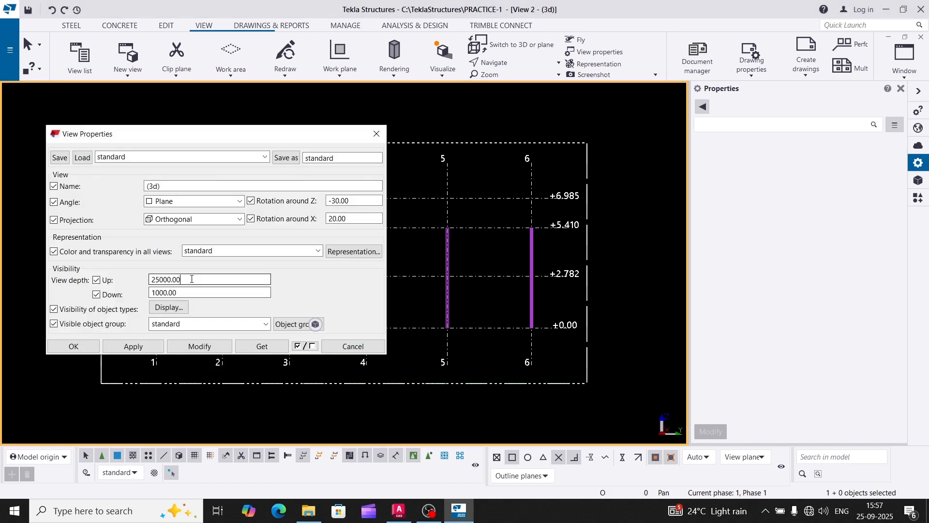
double_click(191, 279)
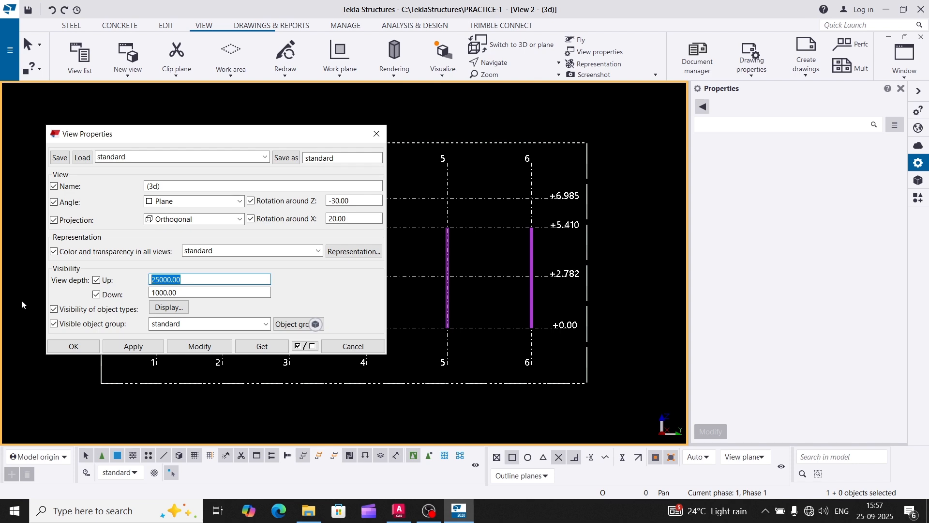
text(150)
key(Tab)
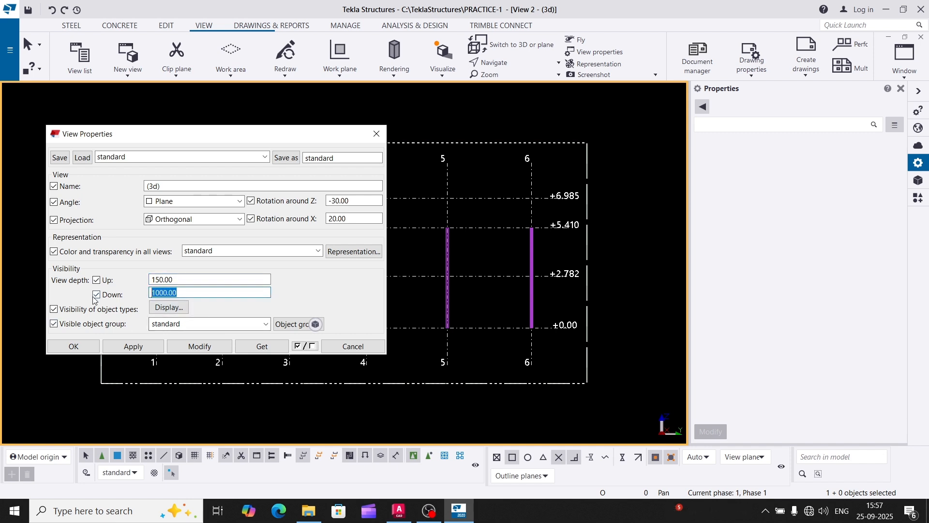
text(150)
click(206, 346)
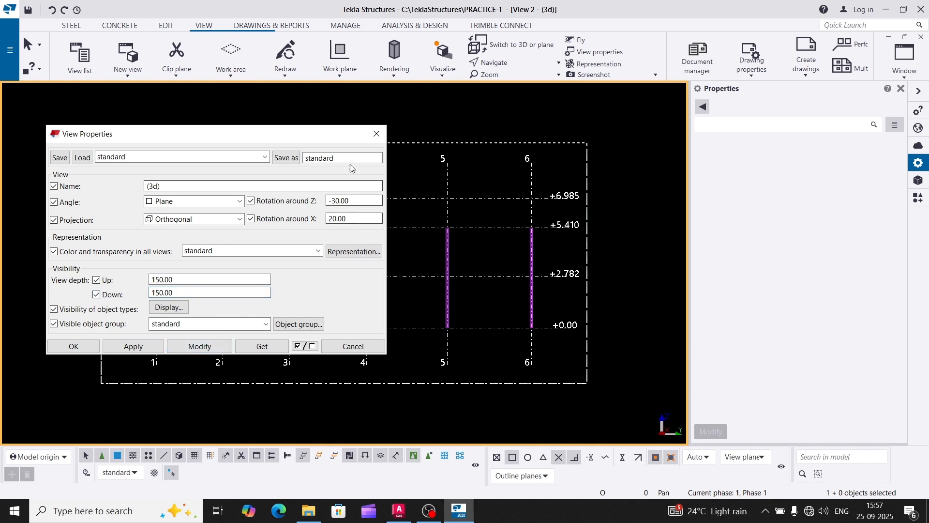
Step: Close the view properties and redraw the grid line A elevation view
click(375, 136)
scroll(209, 243, up, 3)
right_click(184, 242)
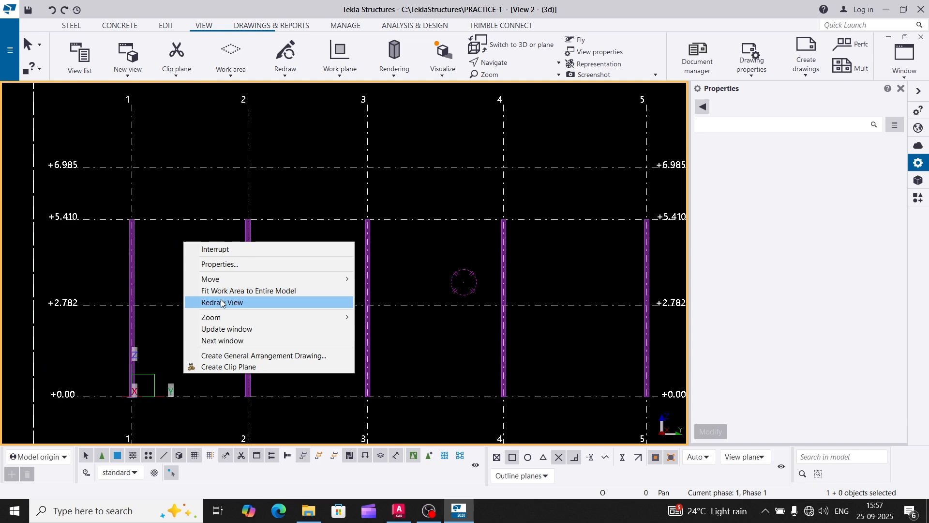
click(224, 303)
right_click(192, 256)
click(216, 319)
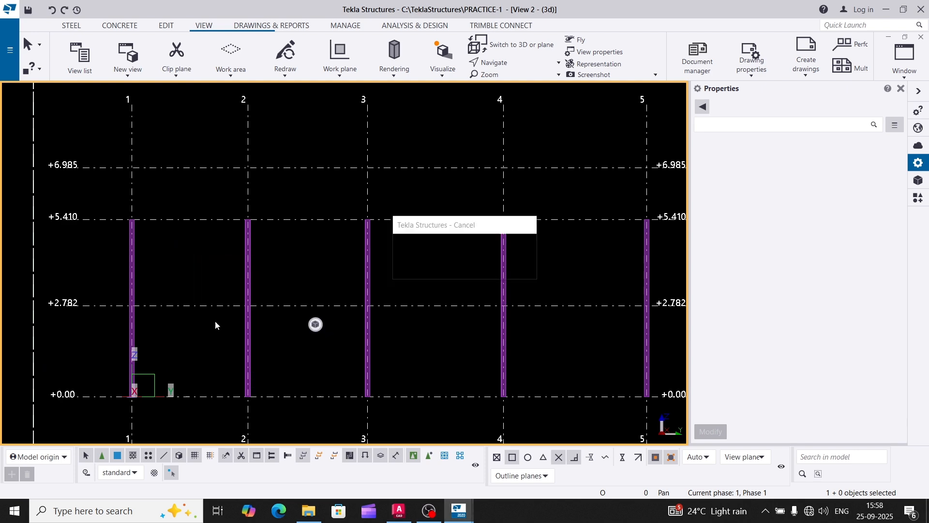
Step: Draw a horizontal construction line from the upper end of grid line 1 to the upper end of grid line 6
scroll(565, 75, up, 3)
scroll(429, 88, up, 5)
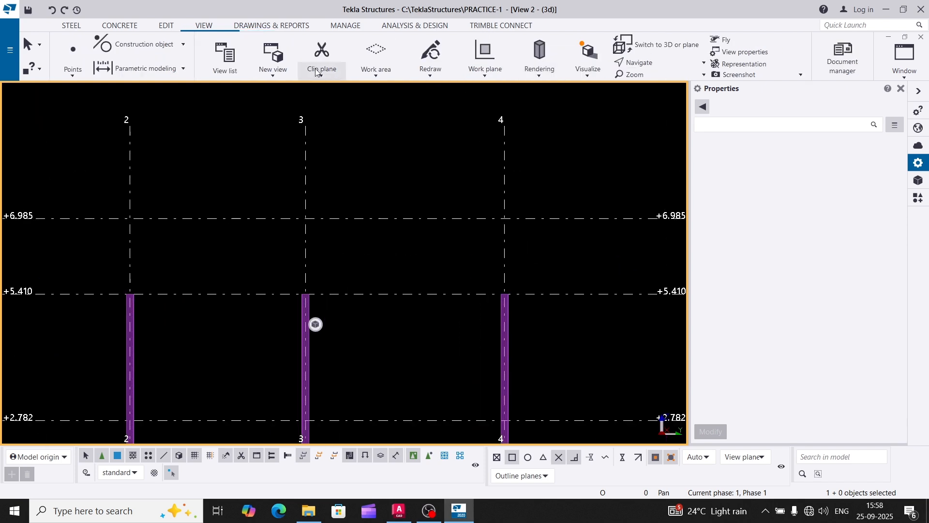
scroll(326, 63, up, 3)
click(324, 42)
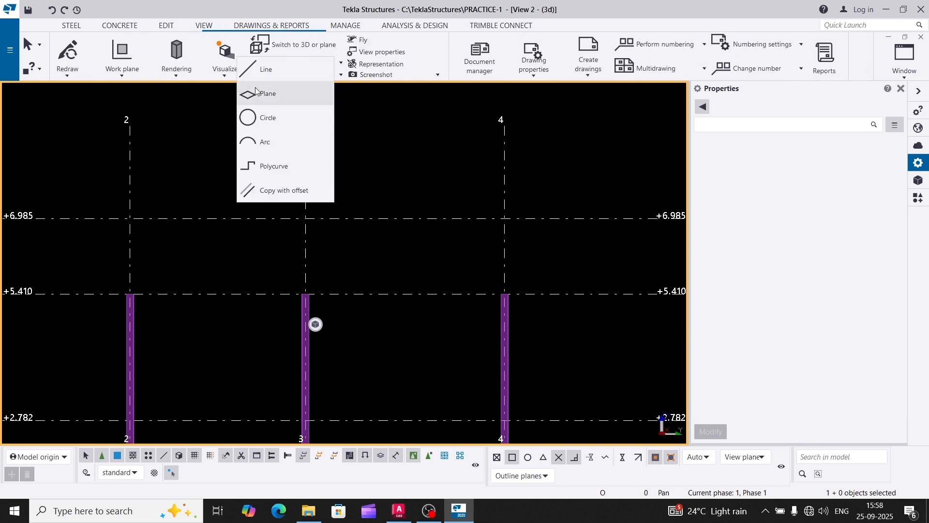
click(271, 68)
scroll(209, 192, down, 5)
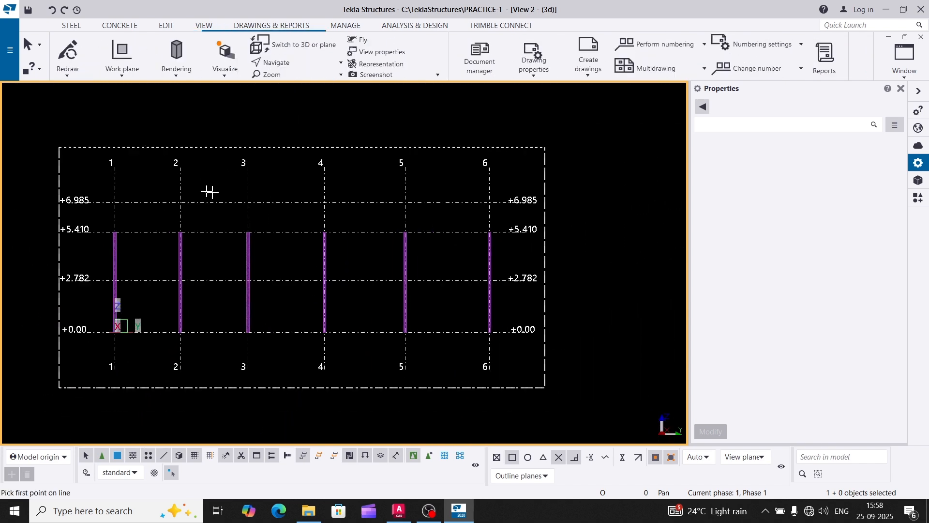
click(116, 167)
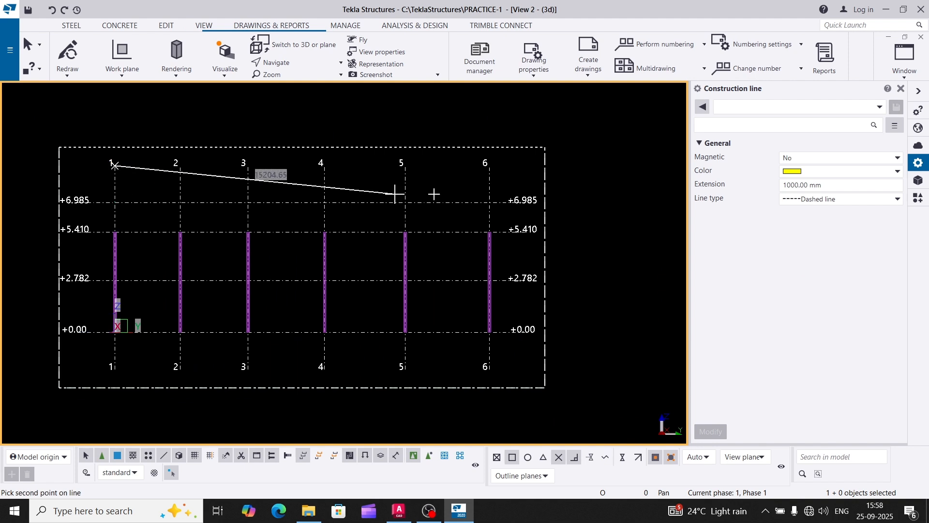
click(488, 181)
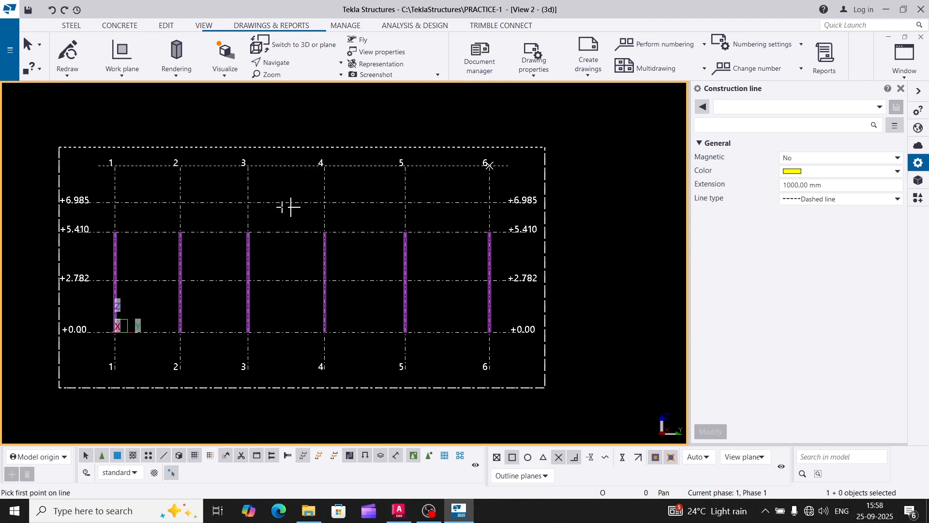
Step: Draw a vertical construction line from the midpoint of the horizontal construction line, perpendicular to level +0.00
right_click(291, 166)
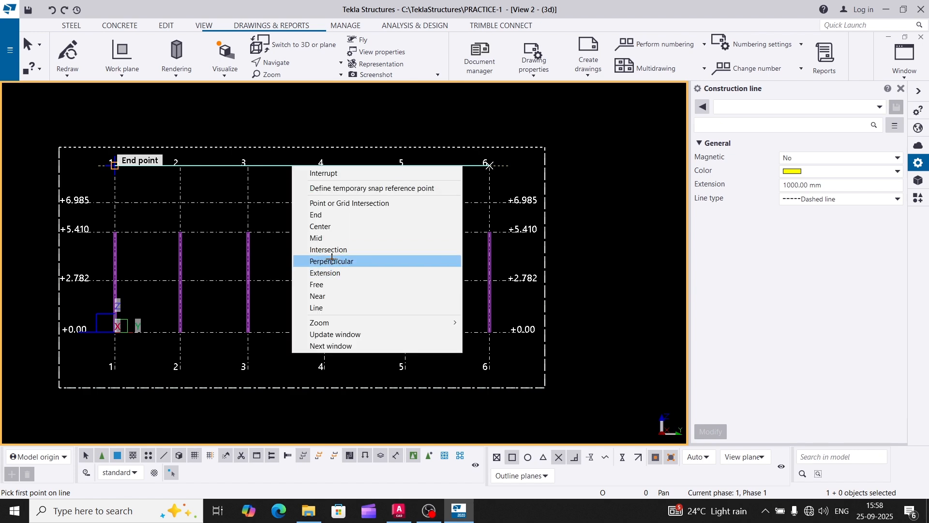
click(327, 237)
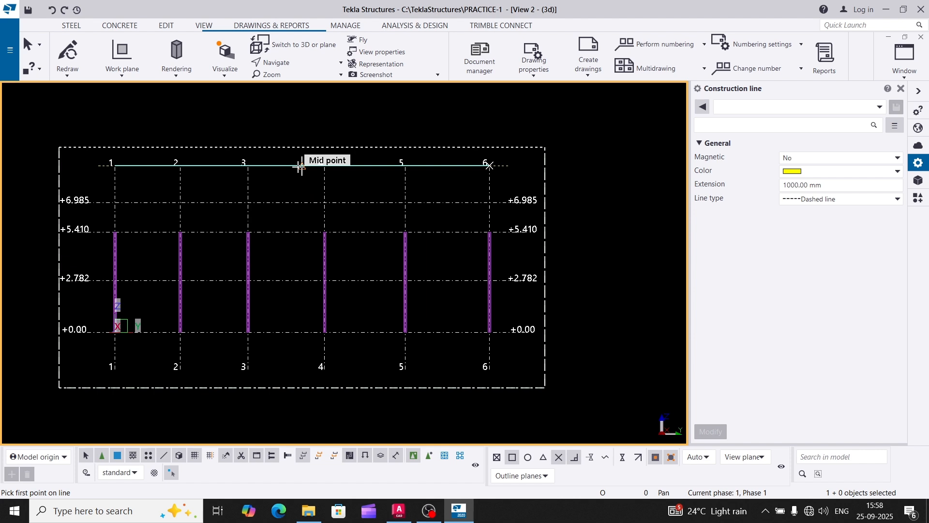
click(301, 166)
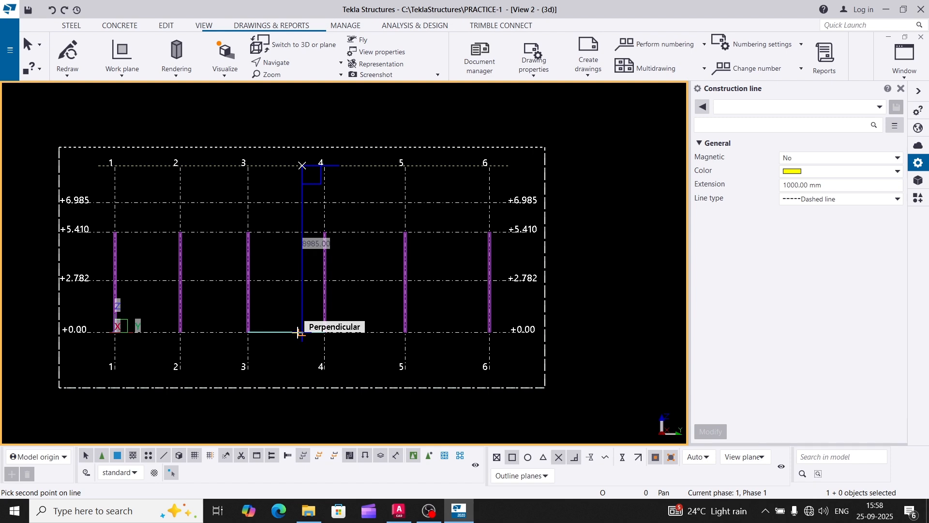
click(297, 333)
right_click(265, 192)
click(299, 202)
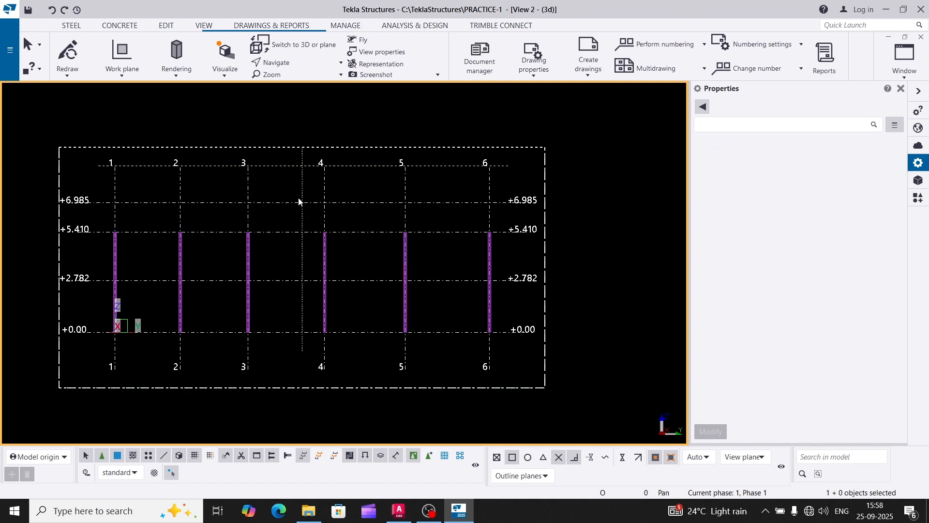
scroll(305, 165, up, 3)
drag(286, 188, 286, 188)
click(297, 197)
scroll(315, 188, down, 9)
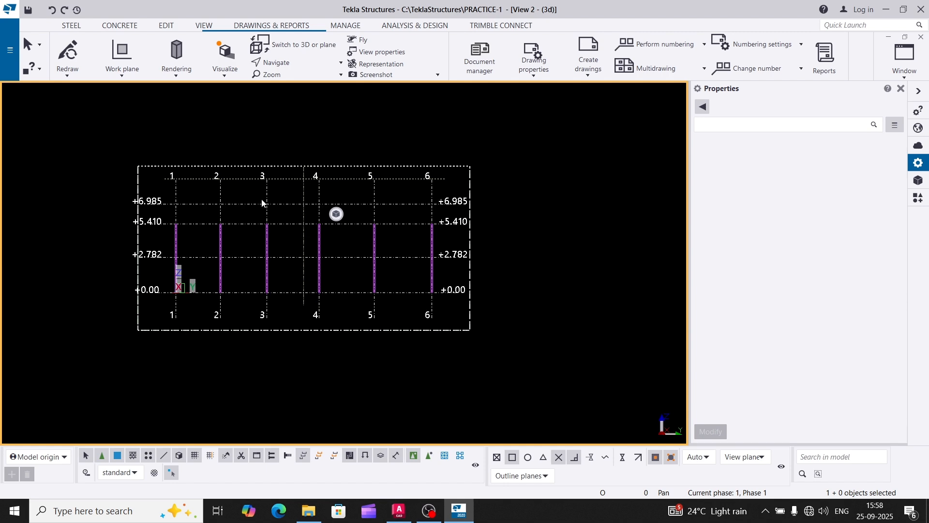
scroll(305, 174, up, 8)
drag(300, 183, 287, 202)
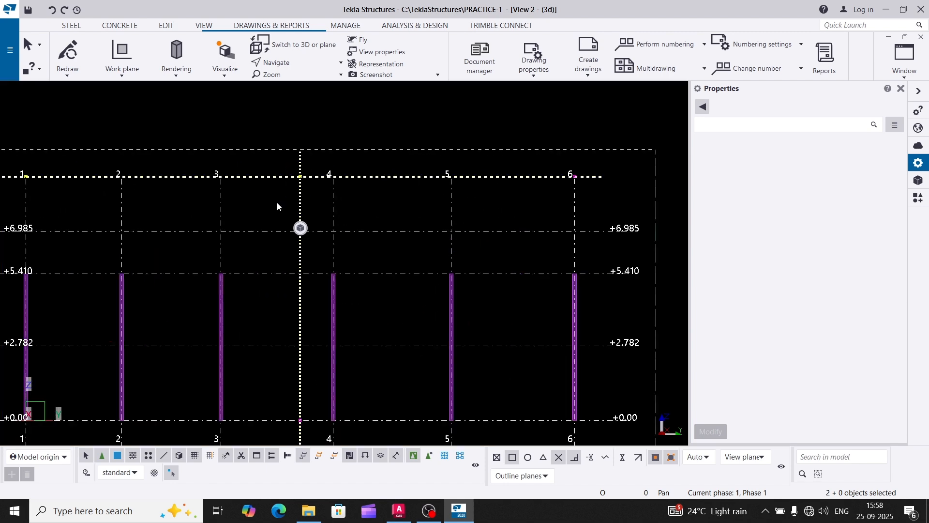
scroll(277, 203, up, 2)
scroll(260, 186, down, 2)
right_click(257, 185)
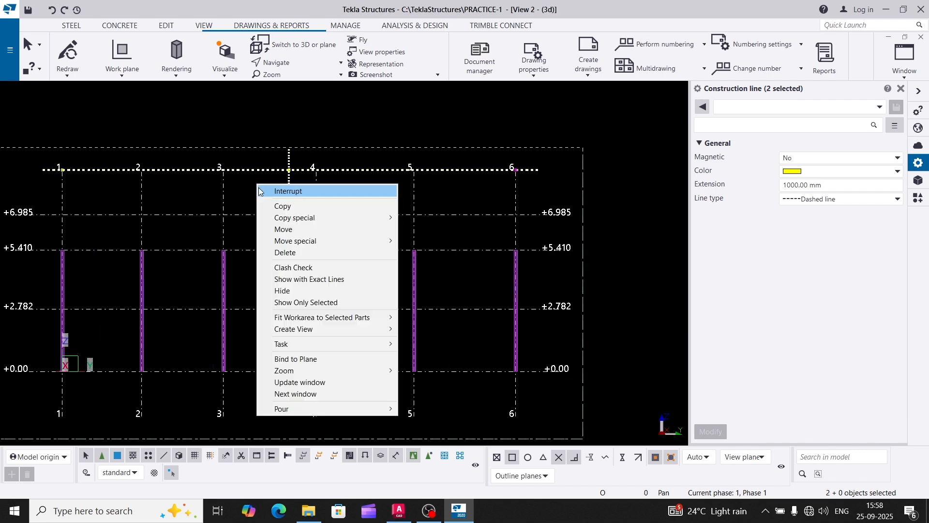
key(Escape)
click(246, 199)
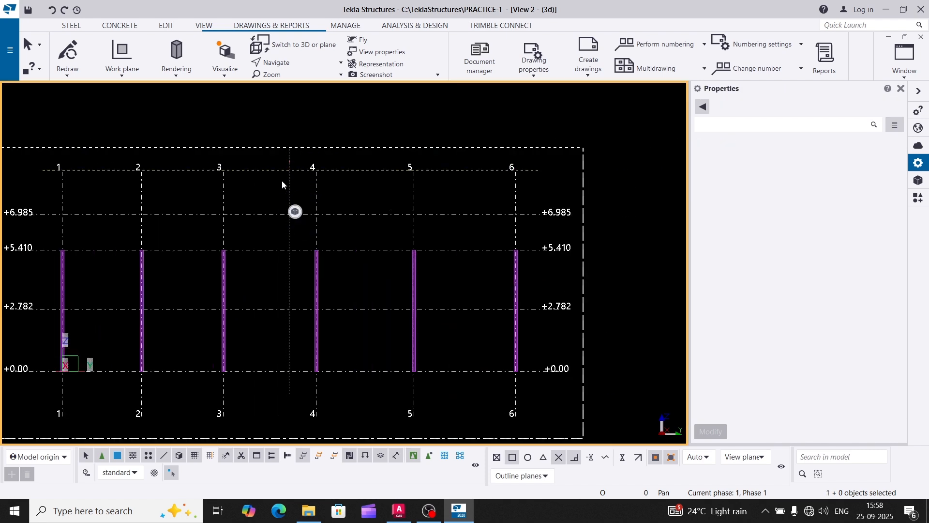
Step: Move both construction lines down 2000 mm together, from their intersection onto level +6.985
drag(302, 162, 266, 178)
right_click(263, 187)
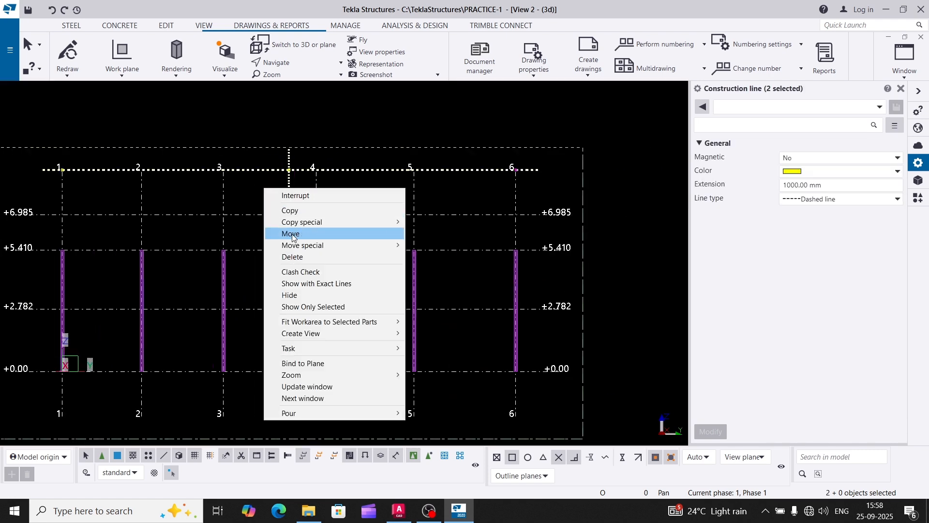
click(293, 234)
click(289, 169)
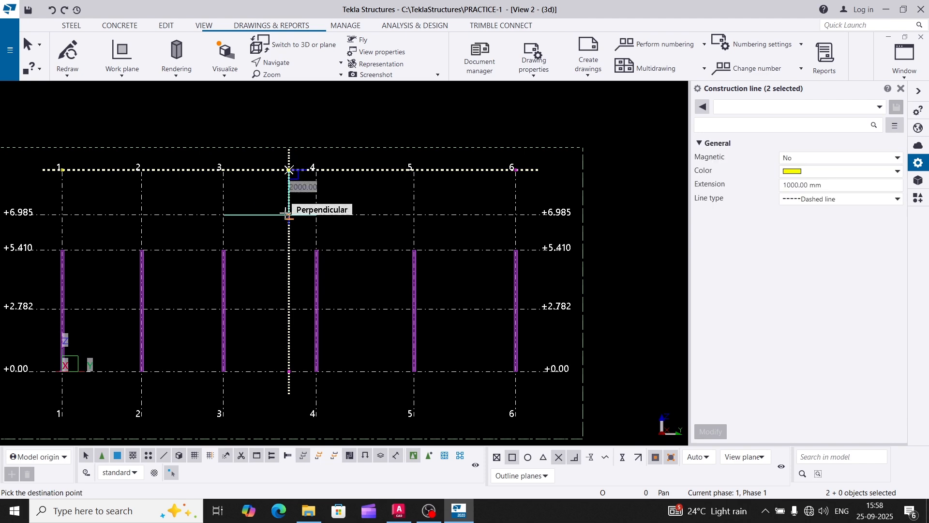
click(287, 214)
scroll(255, 195, down, 4)
scroll(154, 220, up, 5)
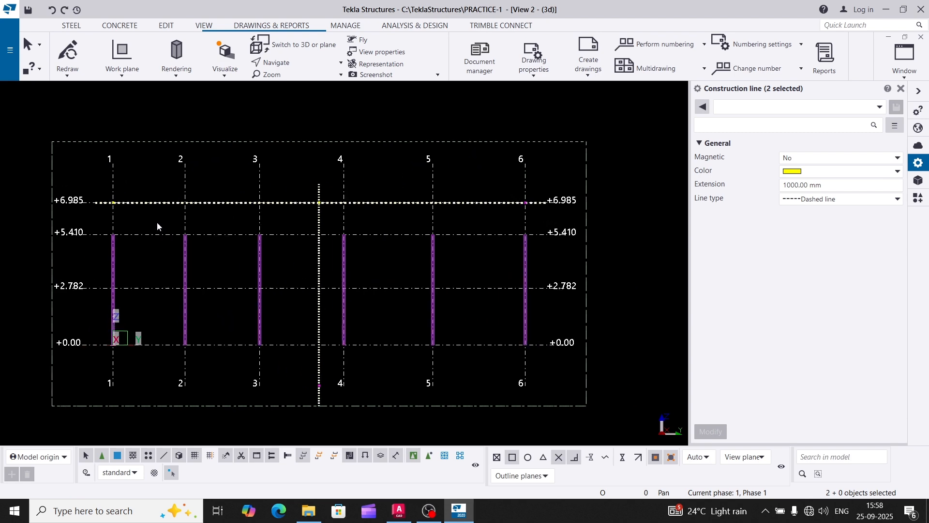
click(150, 217)
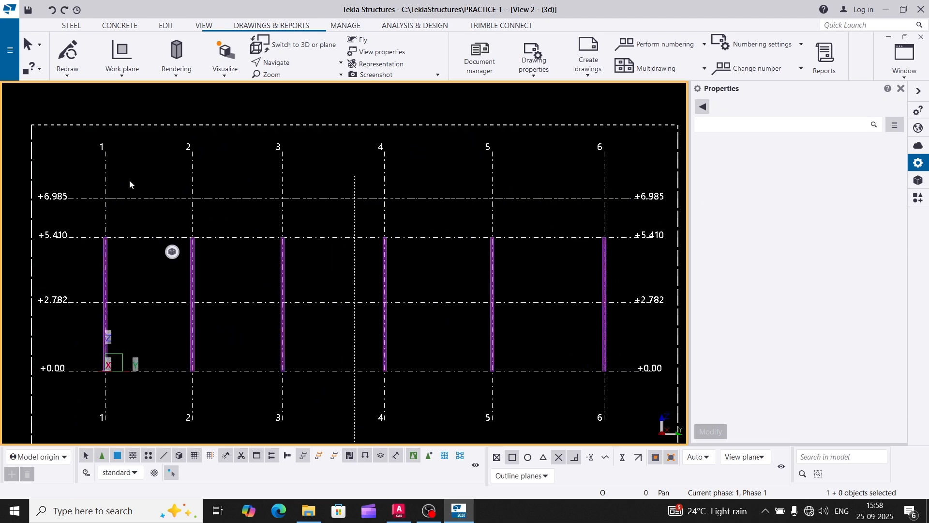
Step: Start a steel beam and set its profile to the rectangular hollow section SHS150.0X150.0X6.0
click(68, 27)
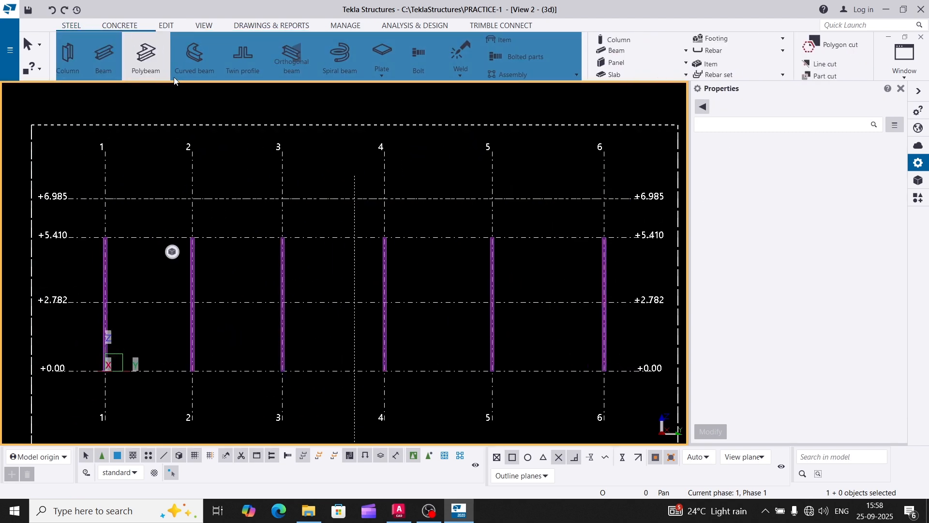
click(112, 66)
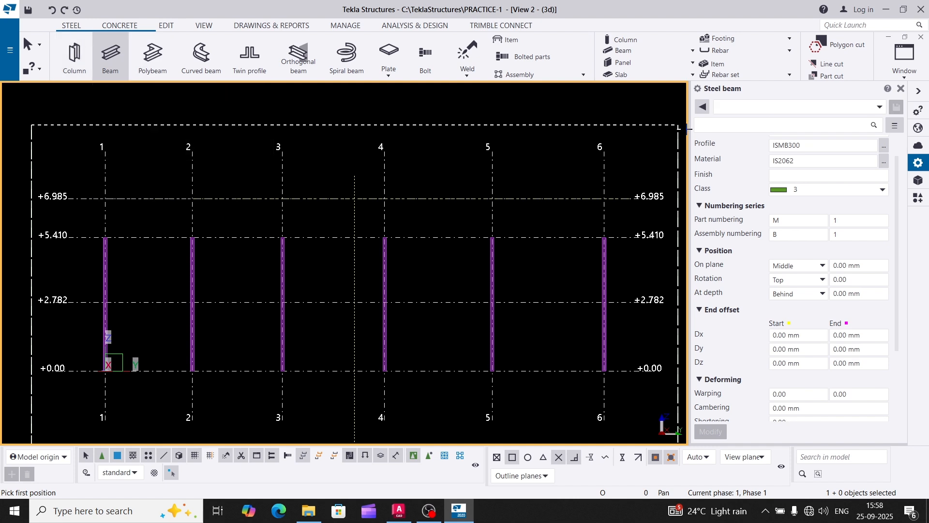
click(884, 147)
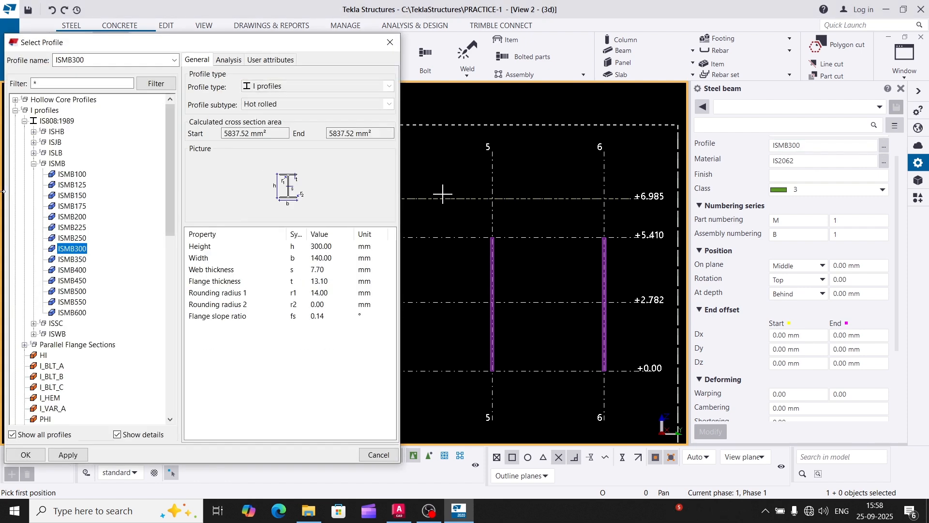
click(15, 111)
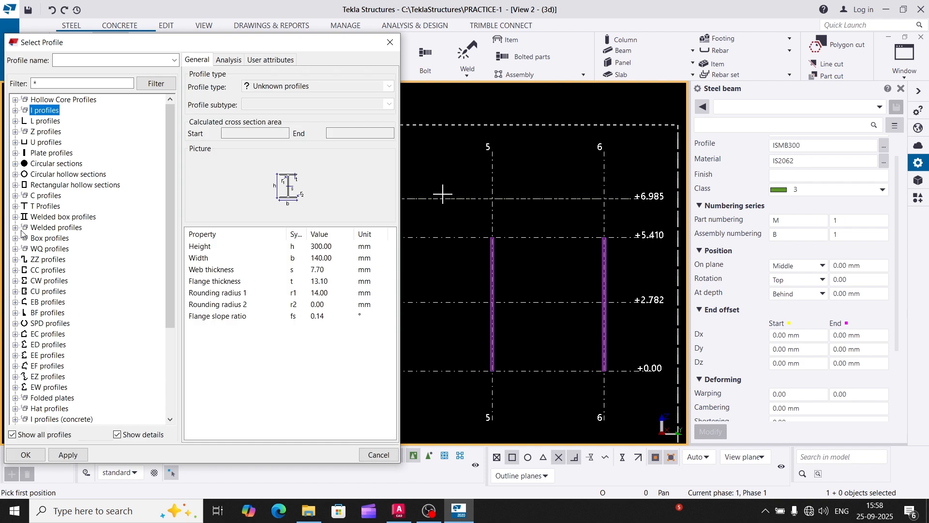
click(16, 185)
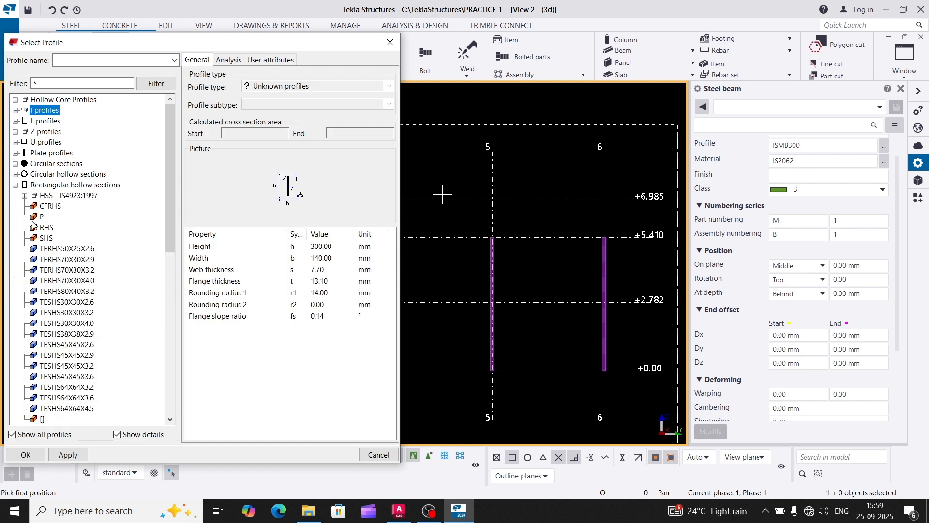
click(24, 196)
click(33, 206)
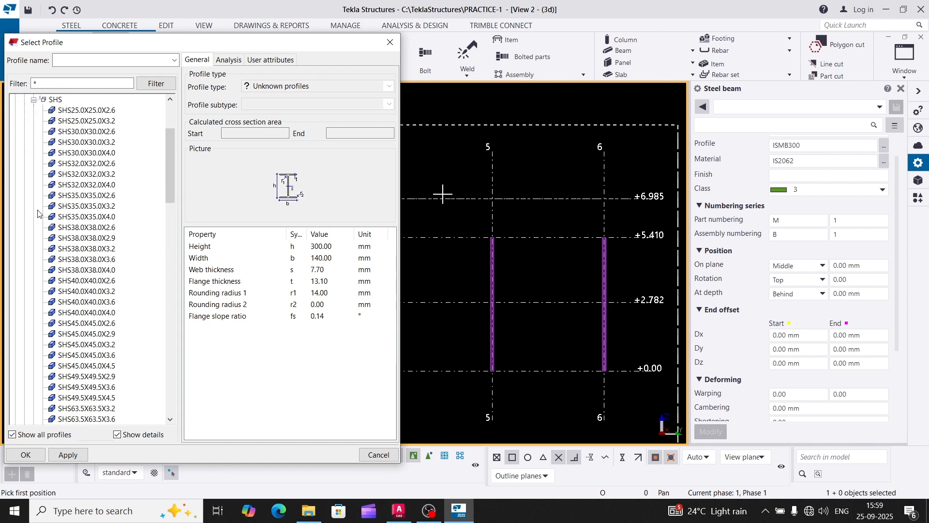
scroll(88, 372, down, 17)
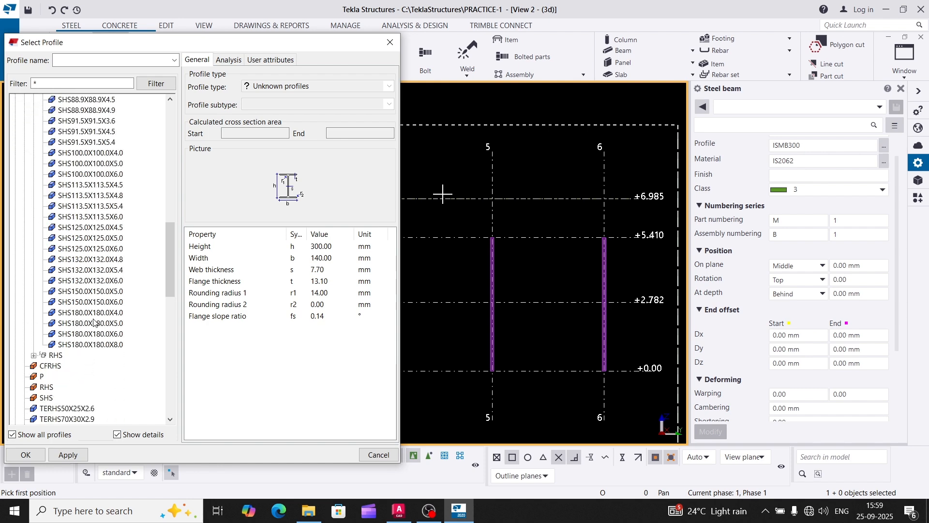
click(93, 302)
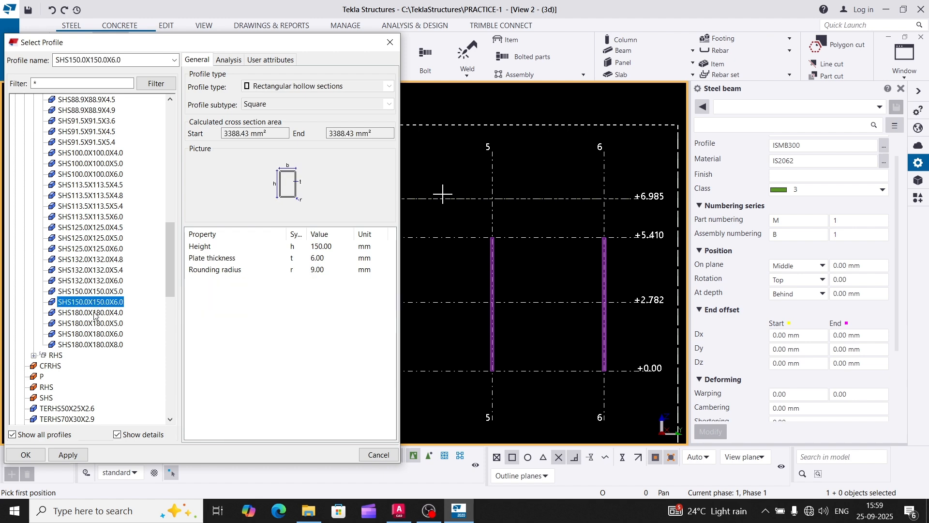
click(26, 454)
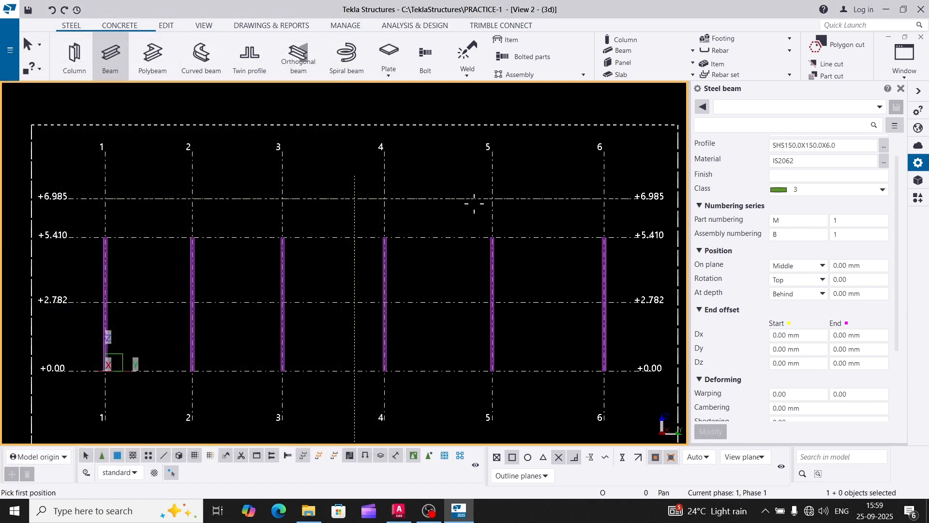
Step: Place the beam at level +5.410 from the outer upper corner of the grid 1 column to that of the grid 6 column, and select it
scroll(94, 217, up, 8)
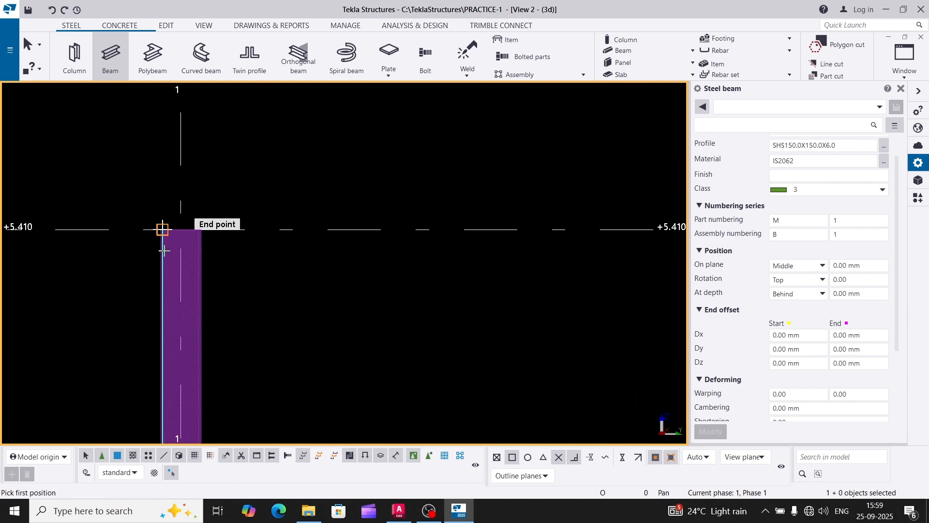
scroll(160, 246, up, 1)
click(163, 222)
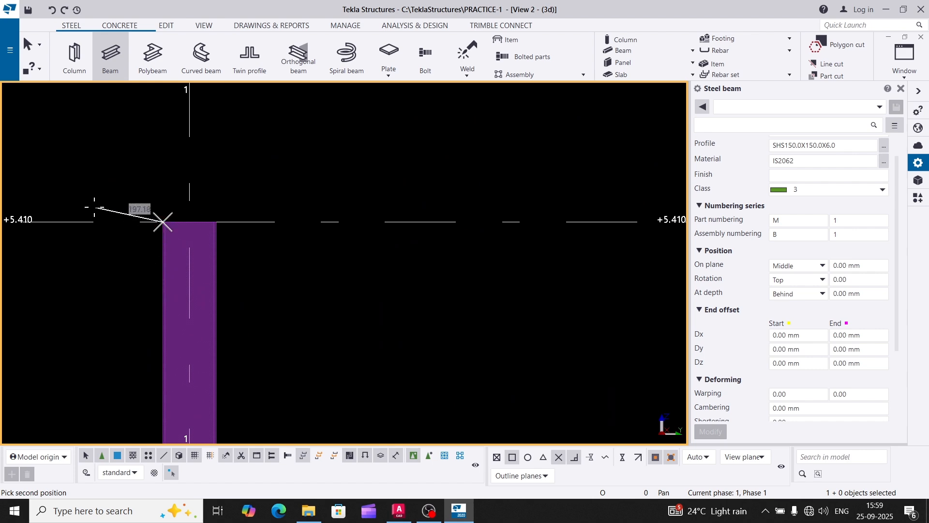
scroll(140, 206, down, 6)
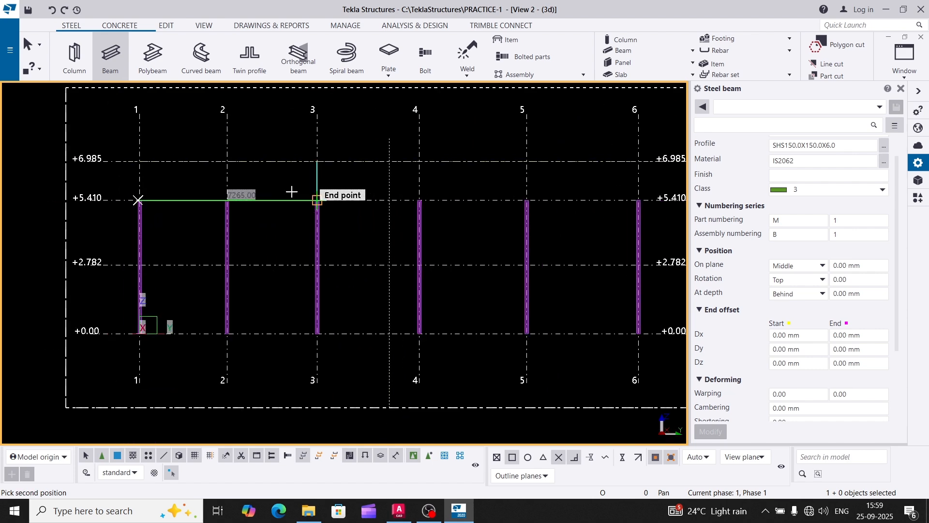
scroll(252, 230, down, 3)
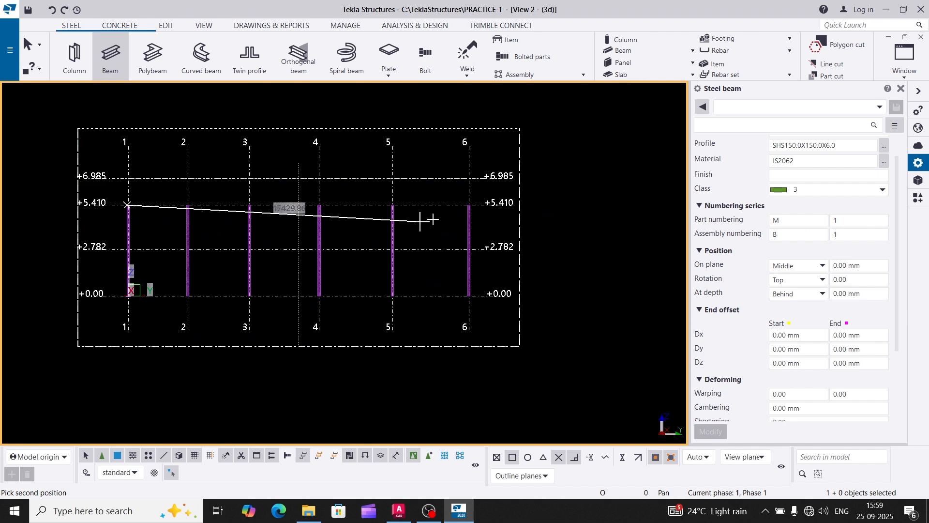
scroll(481, 194, up, 4)
scroll(490, 192, up, 2)
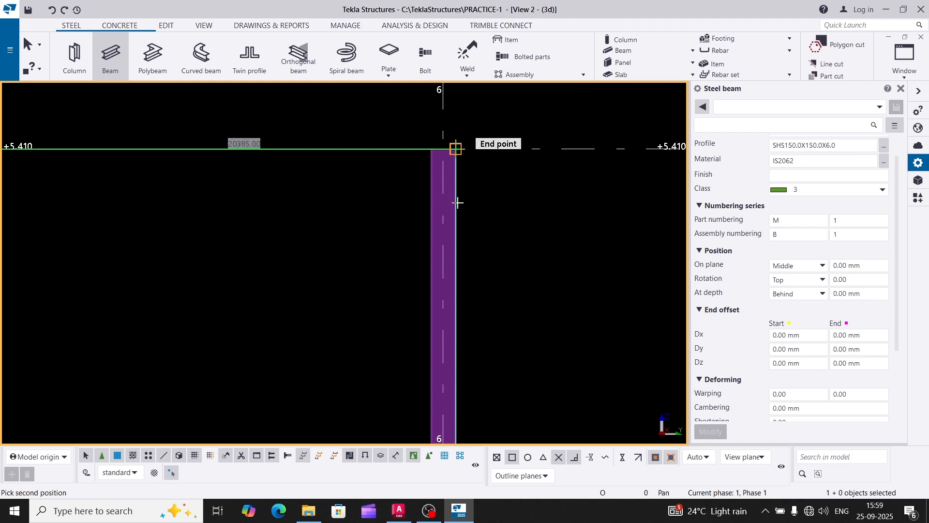
click(459, 208)
right_click(480, 159)
click(514, 169)
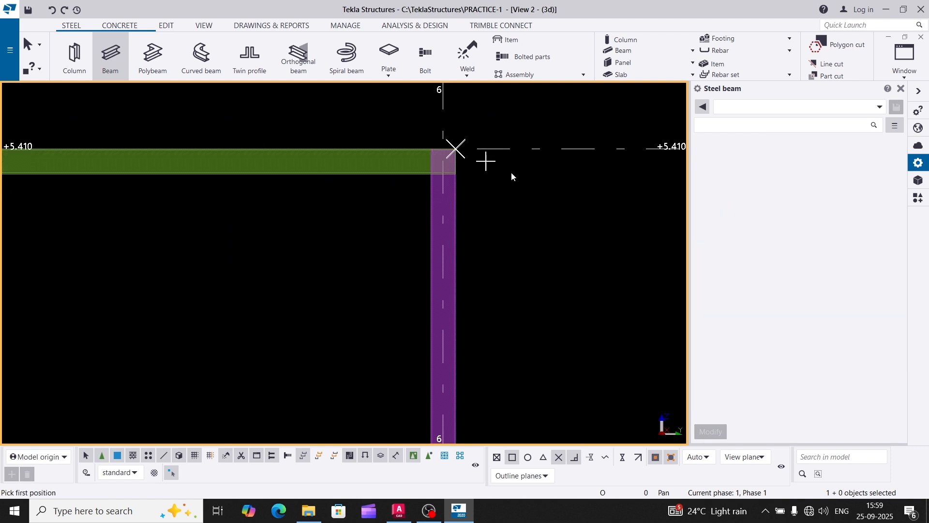
click(399, 173)
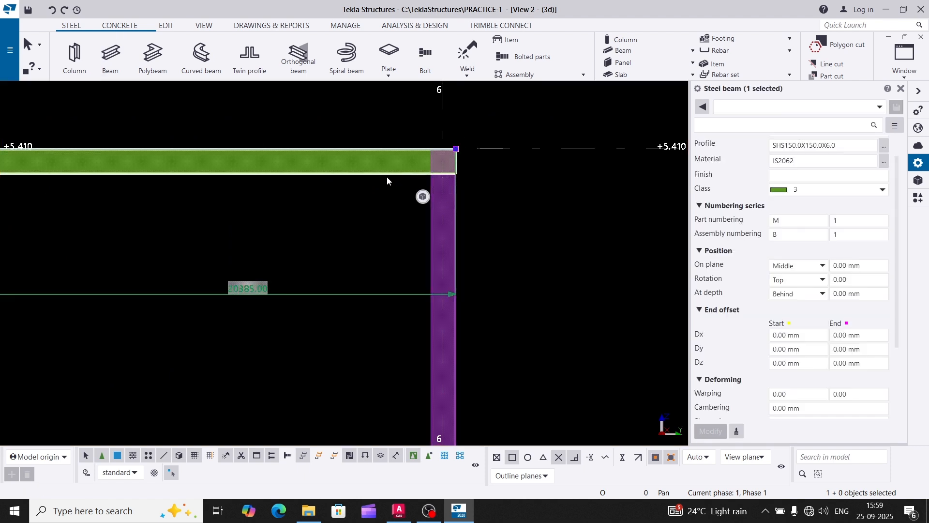
Step: Set the selected level +5.410 beam's depth position to Front
scroll(388, 177, down, 2)
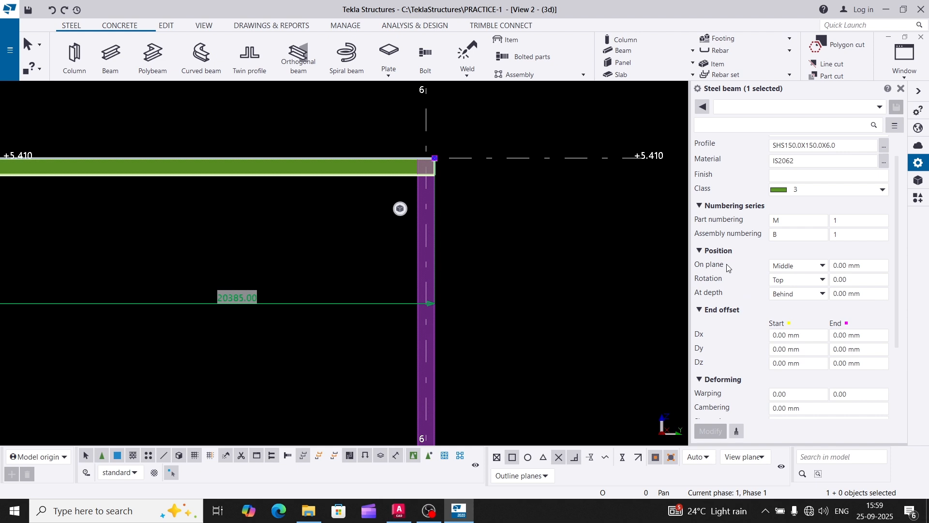
click(801, 294)
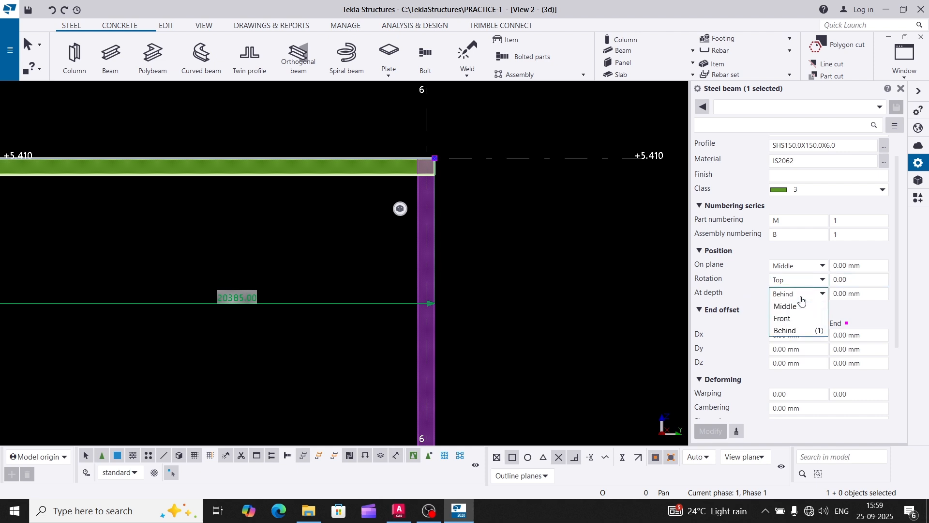
click(795, 320)
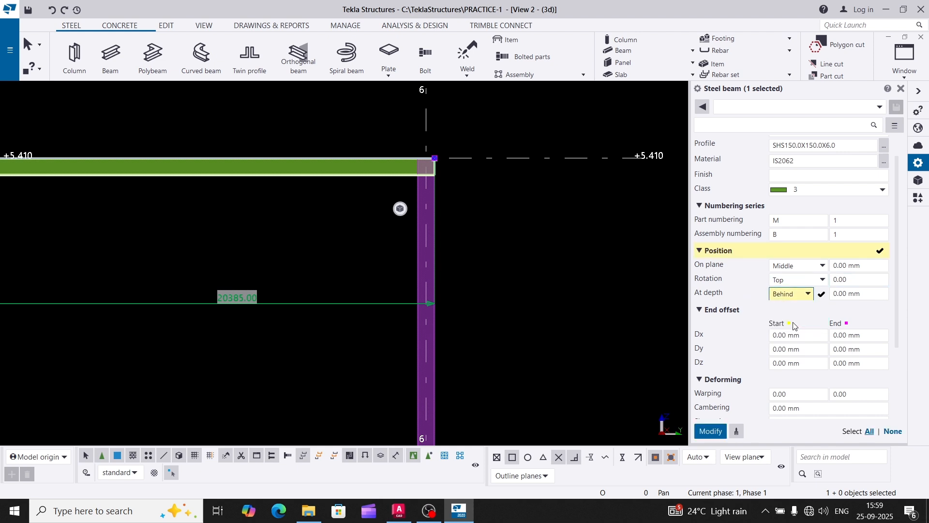
click(711, 431)
scroll(483, 260, up, 3)
middle_drag(444, 140, 481, 275)
scroll(481, 274, up, 2)
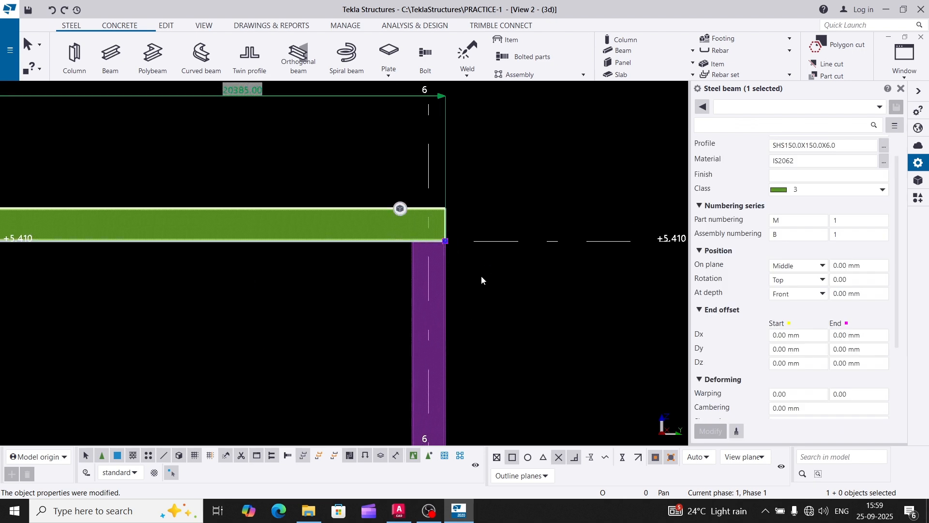
Step: Examine the level +5.410 beam where its ends meet the grid 6 and grid 1 columns
click(482, 274)
scroll(413, 215, up, 2)
click(451, 191)
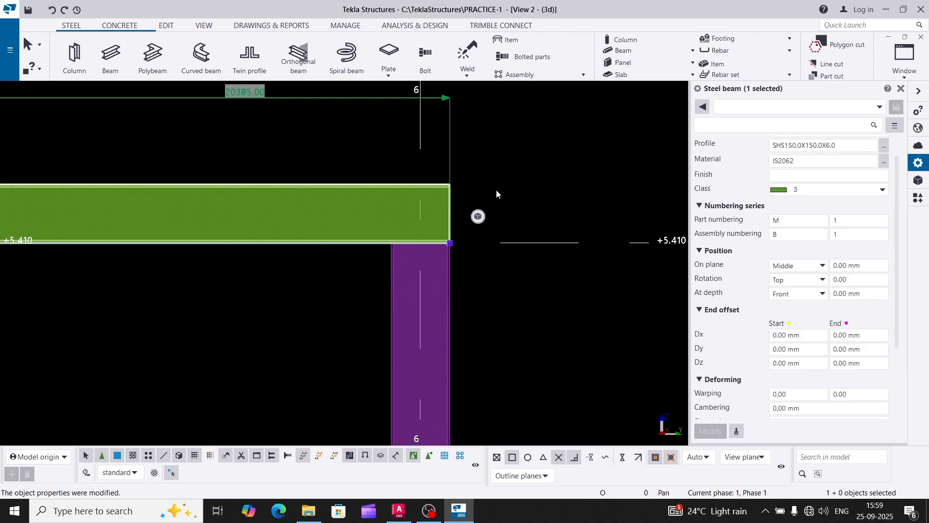
scroll(505, 185, down, 2)
click(528, 180)
scroll(455, 196, down, 2)
scroll(525, 194, down, 1)
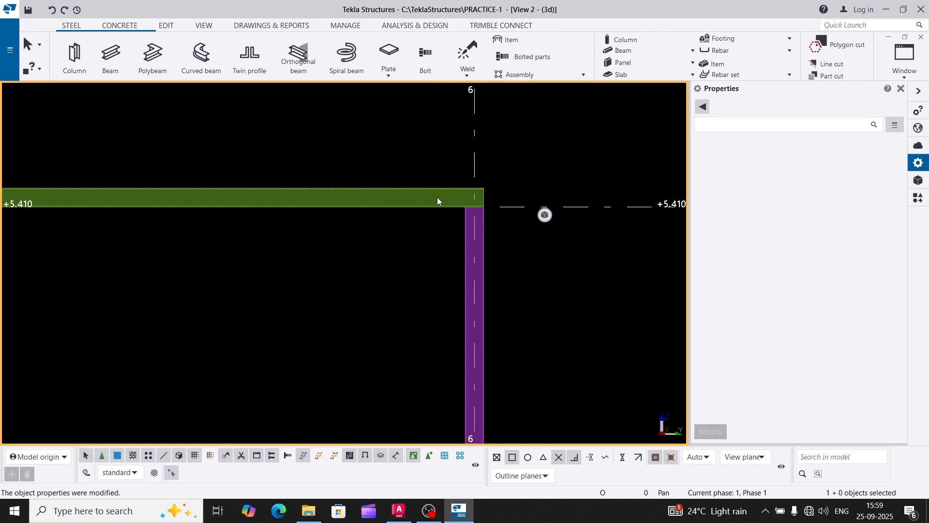
click(447, 192)
scroll(556, 180, down, 4)
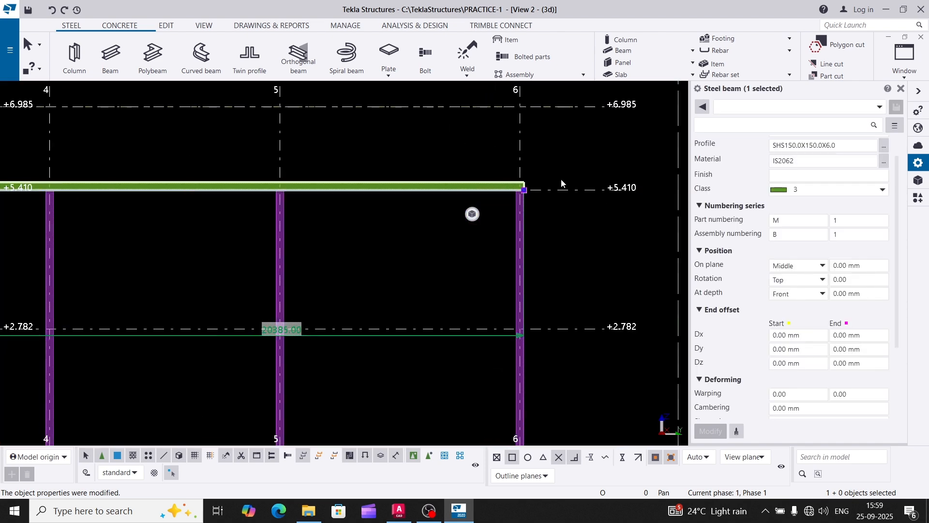
scroll(72, 234, up, 6)
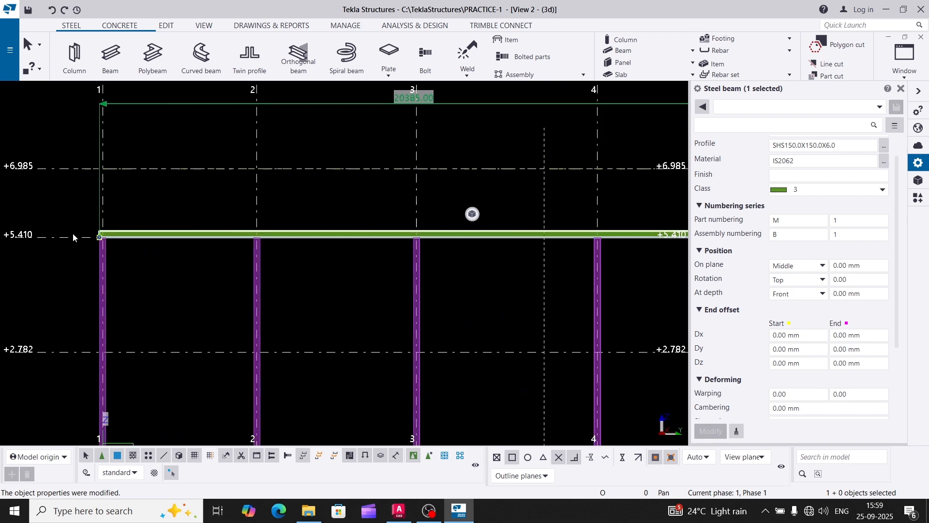
right_click(93, 222)
click(143, 292)
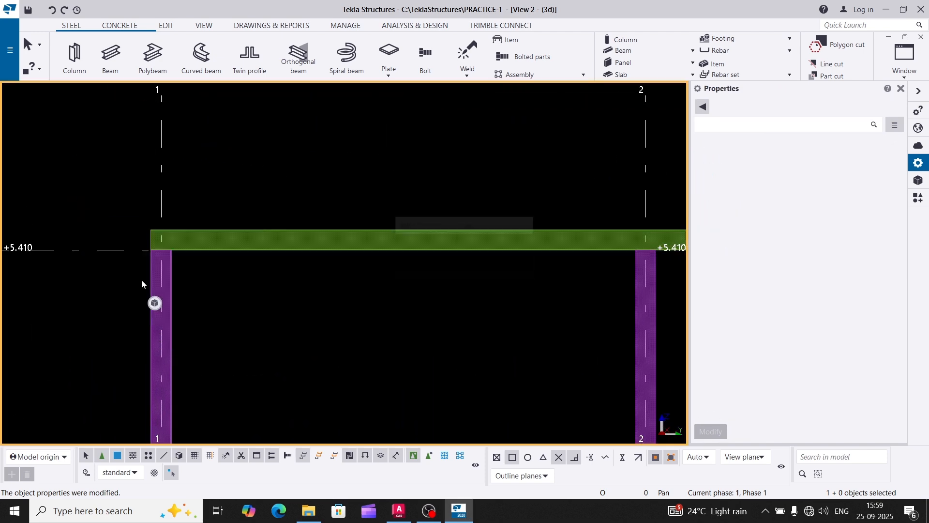
scroll(213, 218, down, 2)
scroll(184, 218, down, 3)
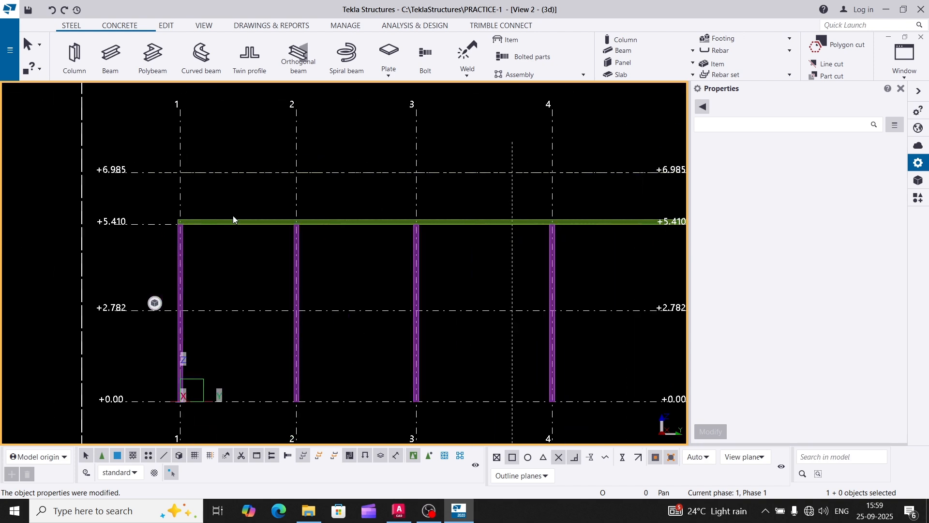
Step: Place a sloping SHS150.0X150.0X6.0 beam from the horizontal beam's upper outer corner at grid 1 to the vertical construction line at level +6.985
click(111, 56)
scroll(152, 180, up, 2)
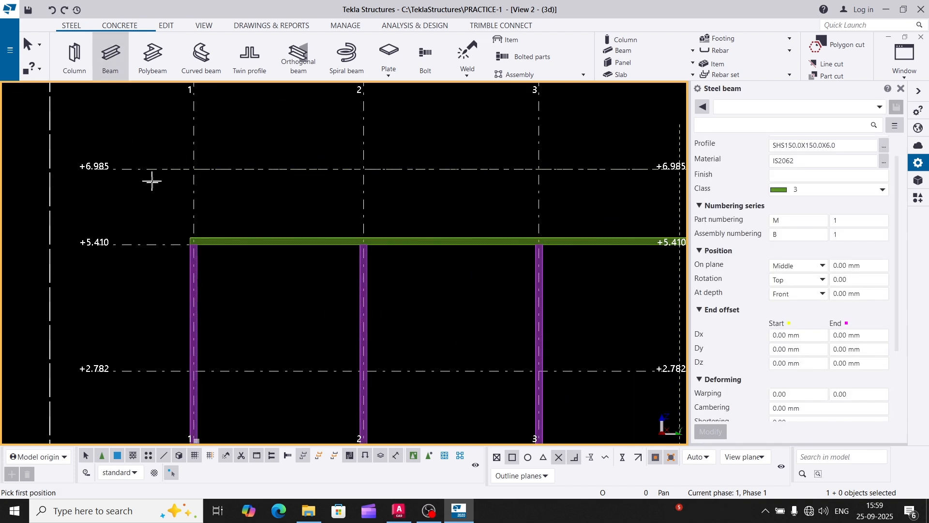
scroll(214, 301, up, 8)
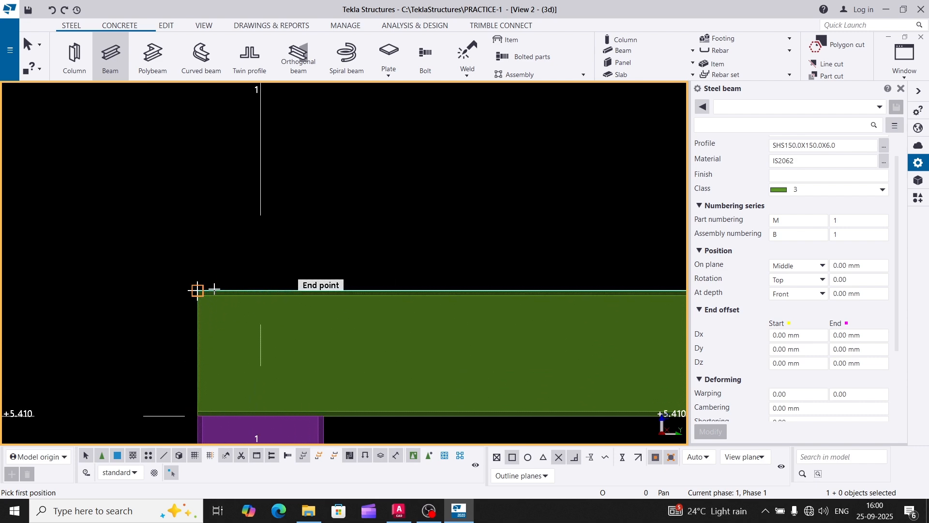
click(214, 289)
scroll(145, 310, down, 10)
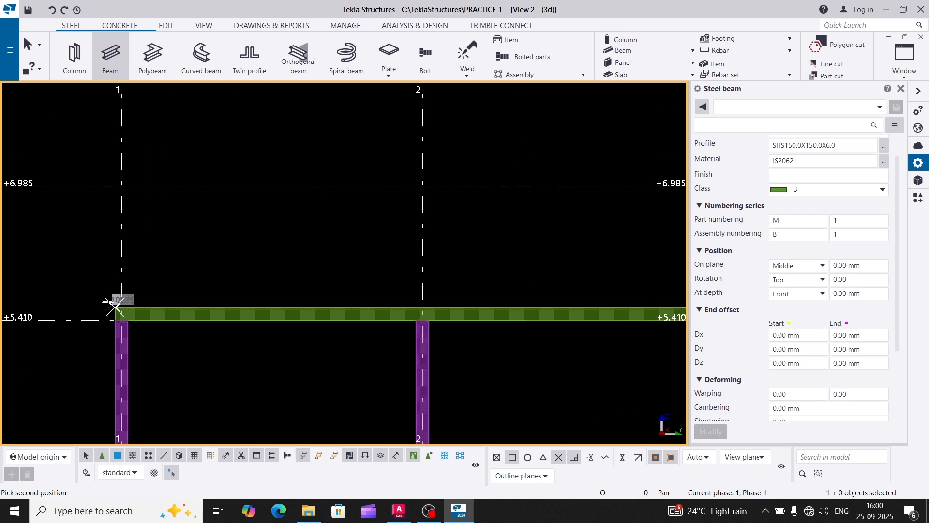
scroll(362, 255, up, 3)
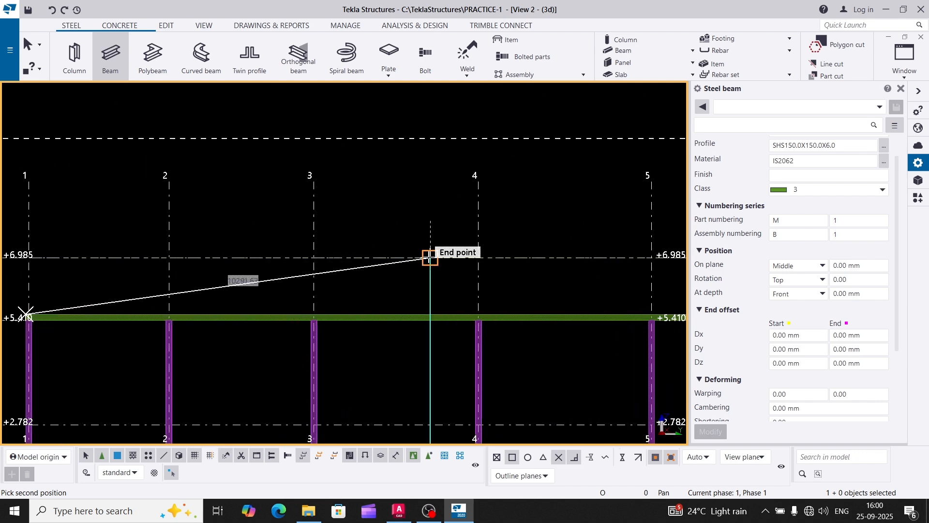
click(430, 257)
scroll(440, 271, up, 2)
right_click(392, 226)
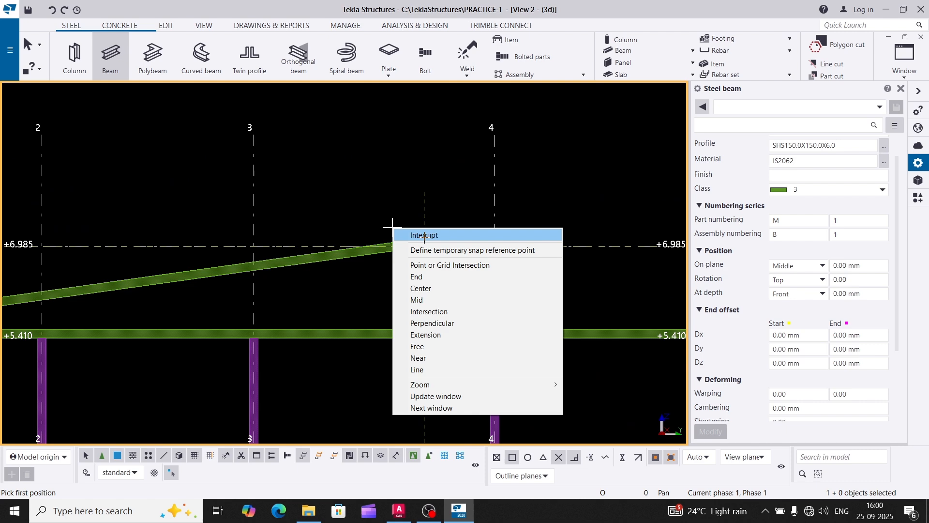
click(416, 235)
Step: Set the sloping beam's depth position to Behind and deselect it
click(794, 301)
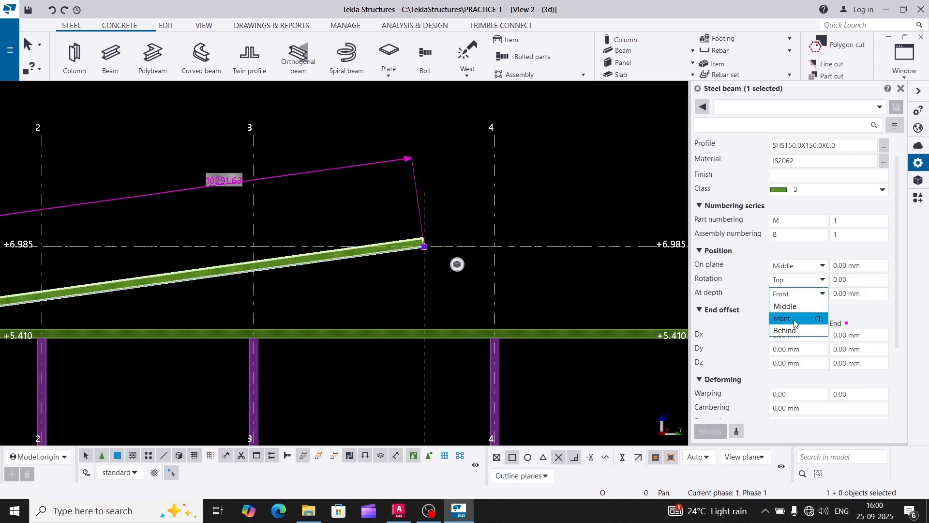
click(796, 329)
click(700, 426)
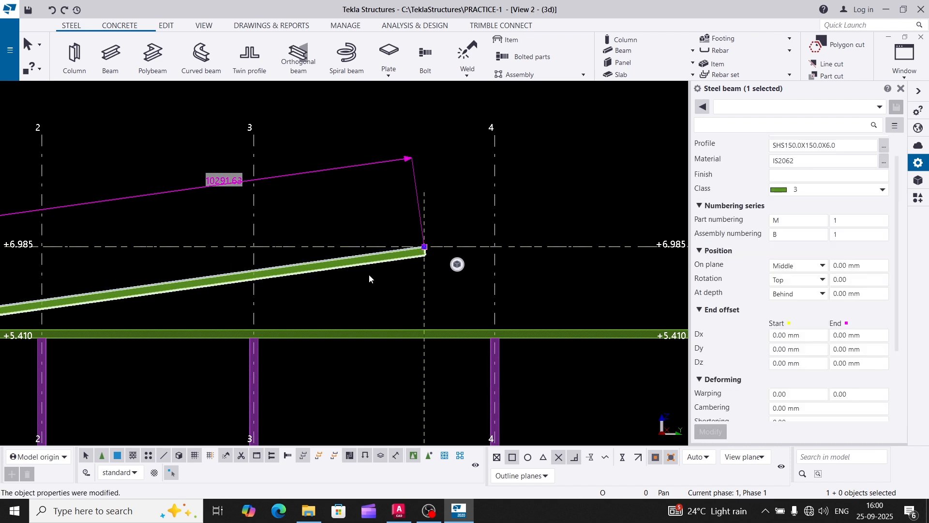
scroll(387, 269, up, 2)
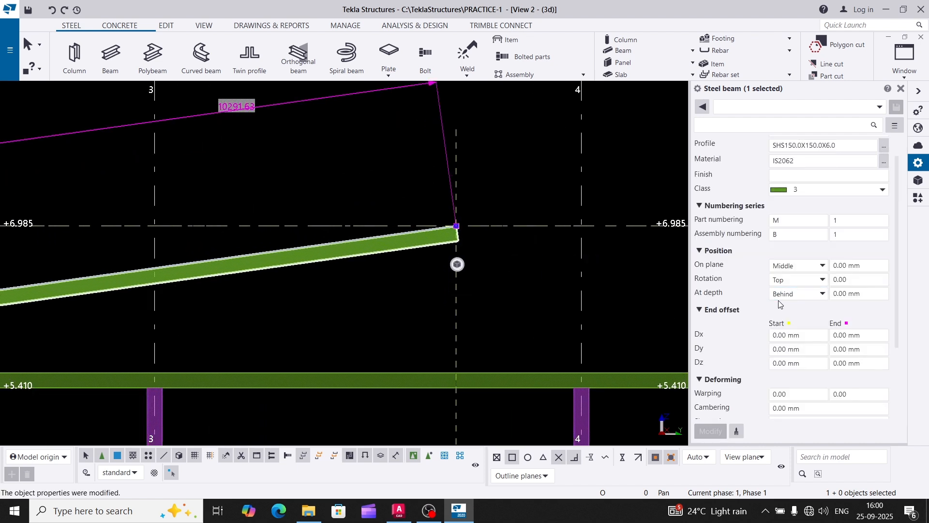
click(260, 292)
scroll(417, 255, up, 1)
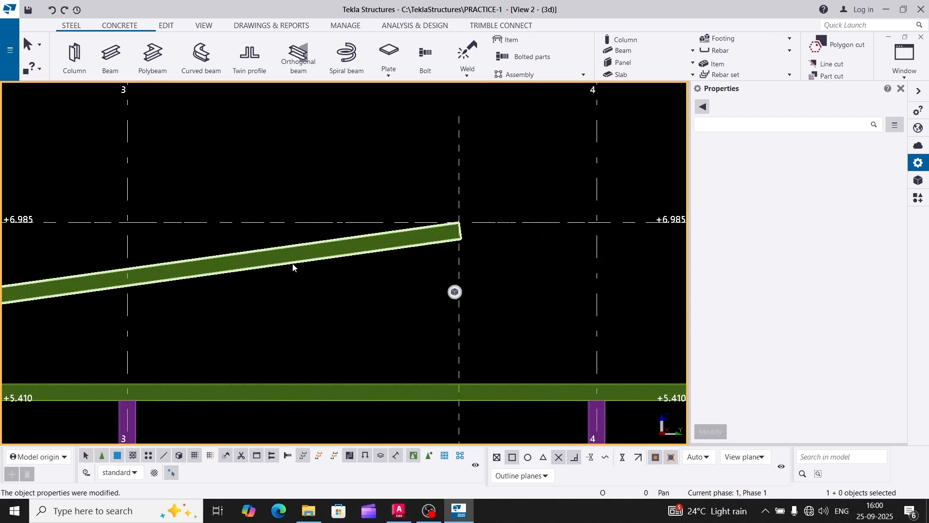
right_click(291, 245)
mouse_move(334, 264)
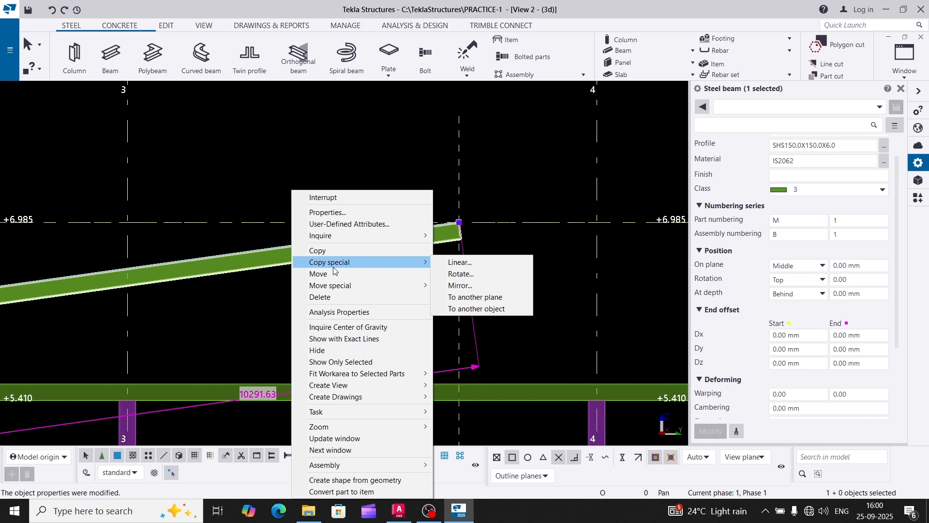
click(400, 229)
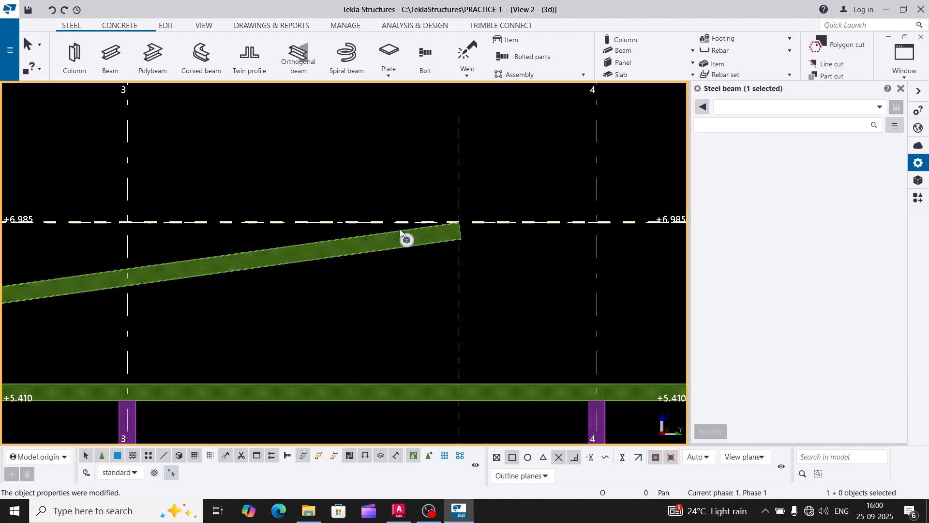
Step: Examine the sloping beam's lower end where it overlaps the horizontal beam above the grid 1 column
scroll(400, 228, down, 3)
middle_drag(308, 274, 353, 272)
scroll(257, 266, down, 10)
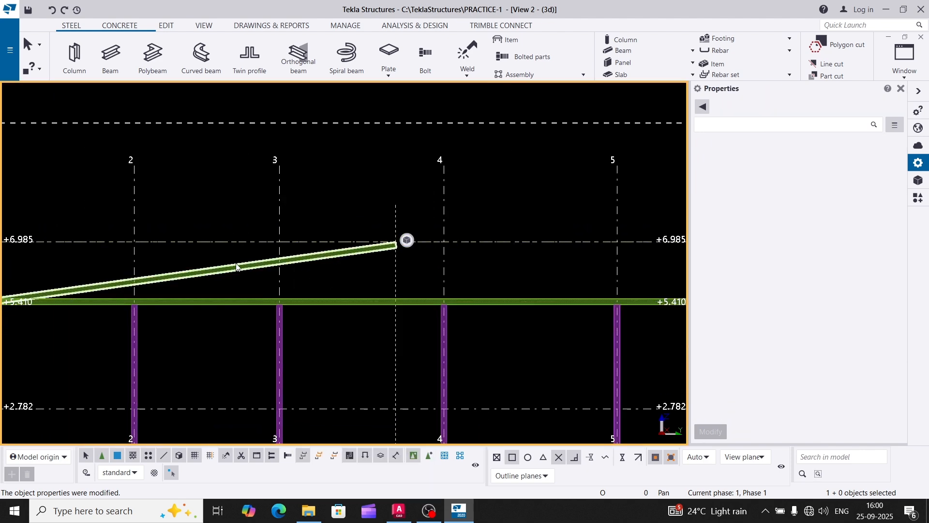
middle_drag(171, 274, 370, 233)
scroll(300, 242, up, 3)
scroll(250, 255, up, 10)
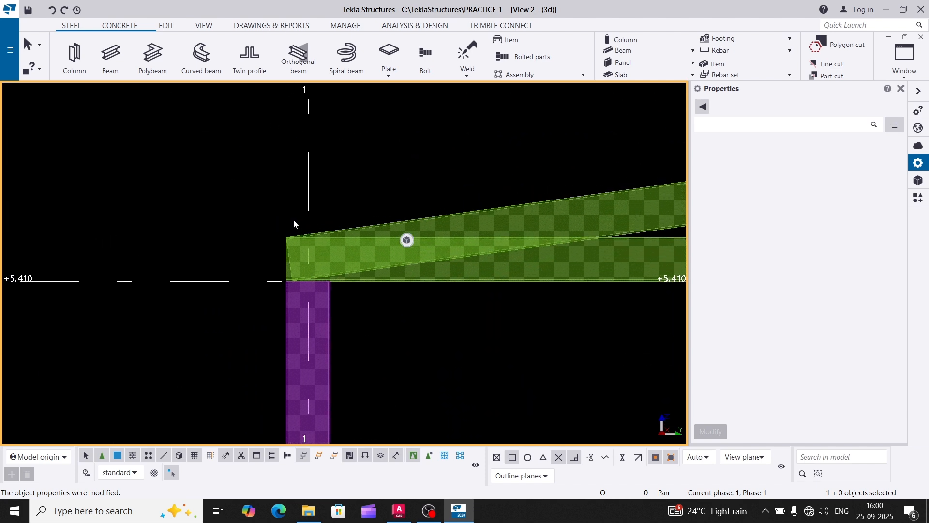
click(300, 254)
scroll(258, 258, up, 2)
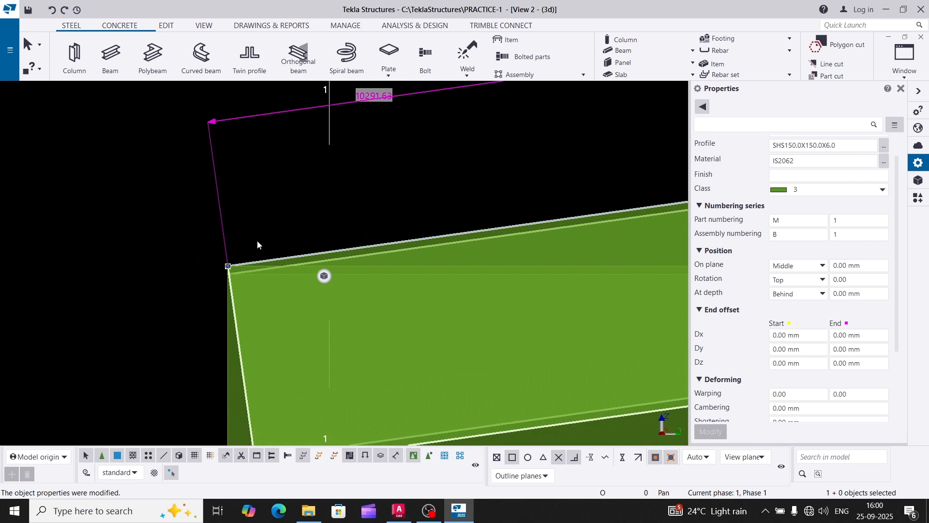
click(259, 236)
scroll(146, 245, down, 10)
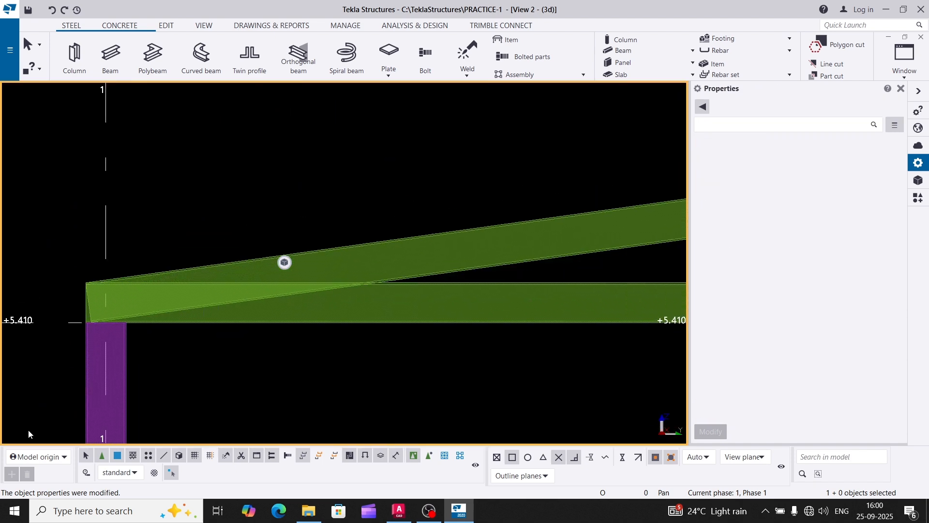
scroll(436, 272, up, 5)
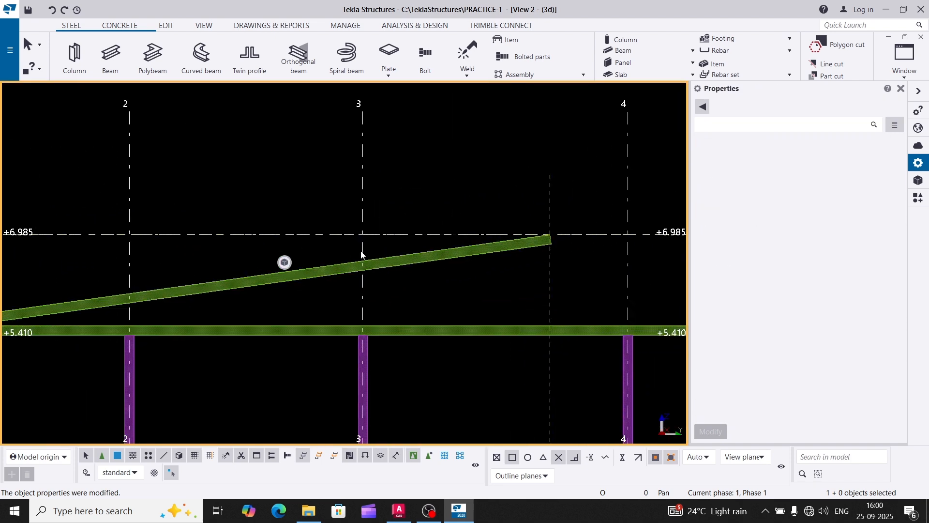
middle_drag(426, 266, 301, 253)
scroll(334, 254, up, 1)
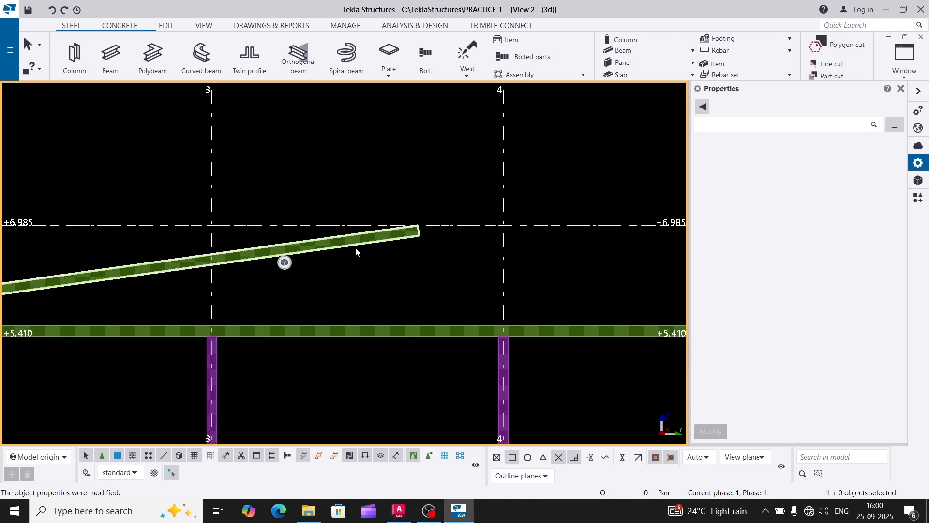
click(355, 248)
right_click(355, 247)
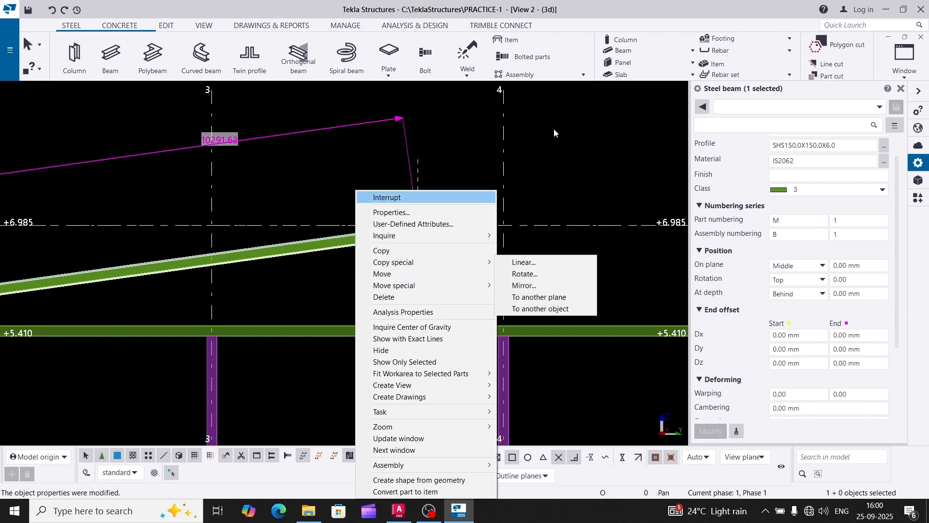
click(524, 125)
Step: Set the work plane parallel to the plane of the current elevation view
click(204, 26)
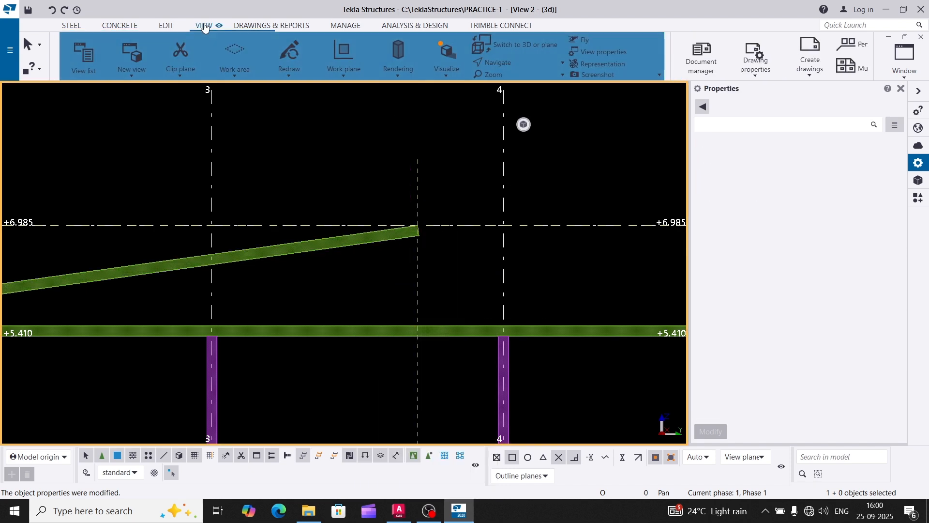
click(348, 76)
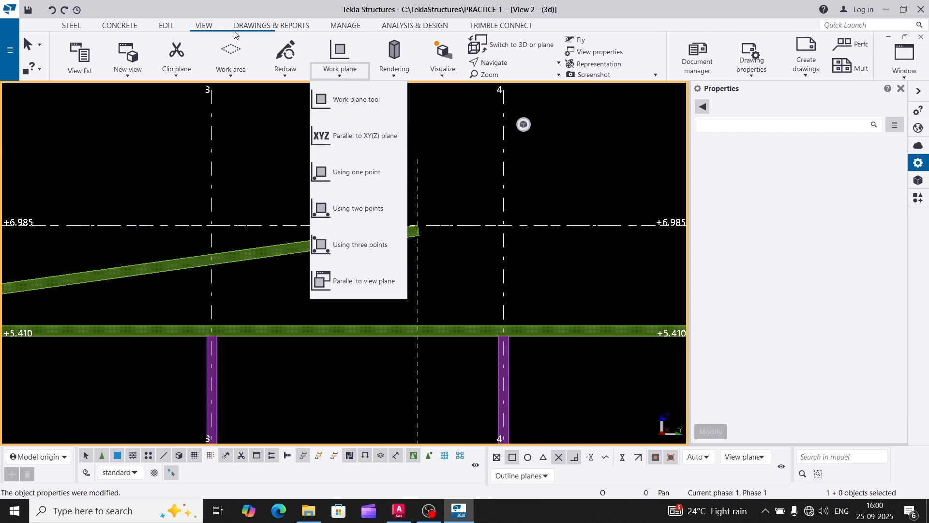
click(337, 76)
click(346, 78)
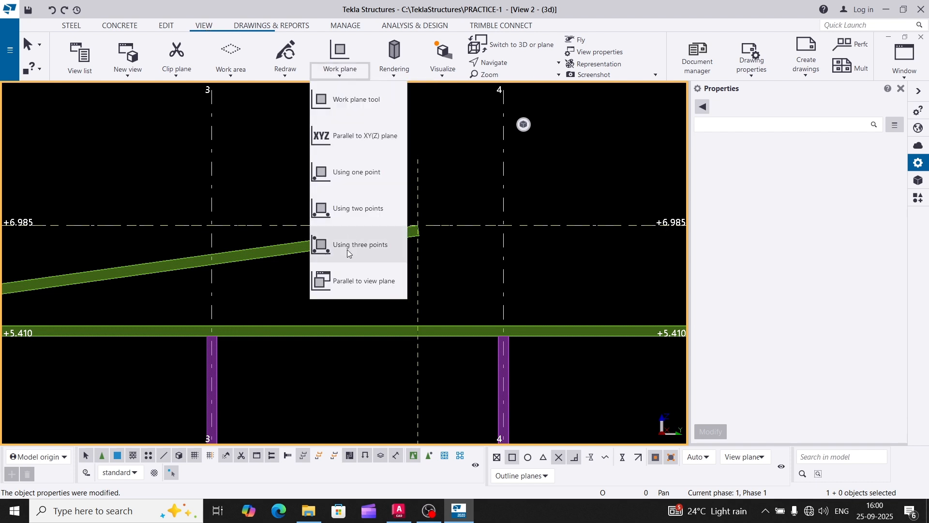
click(344, 286)
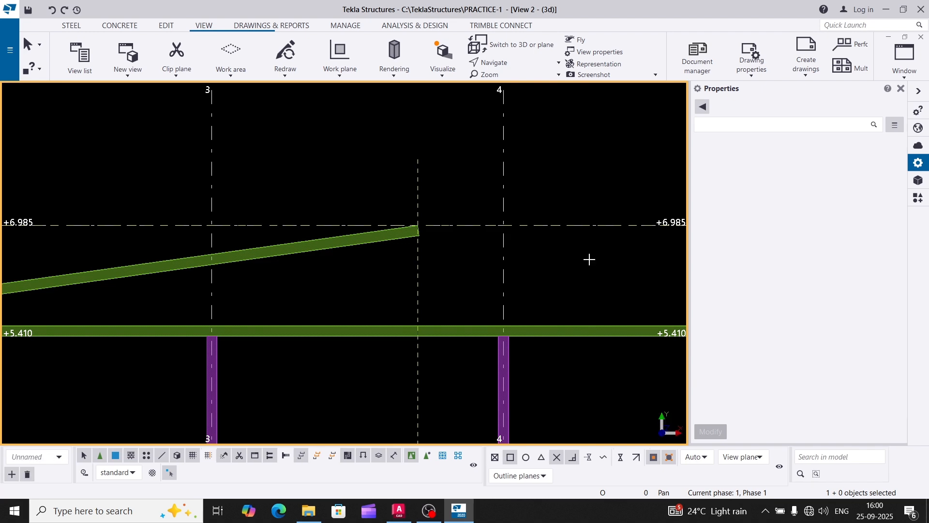
click(380, 242)
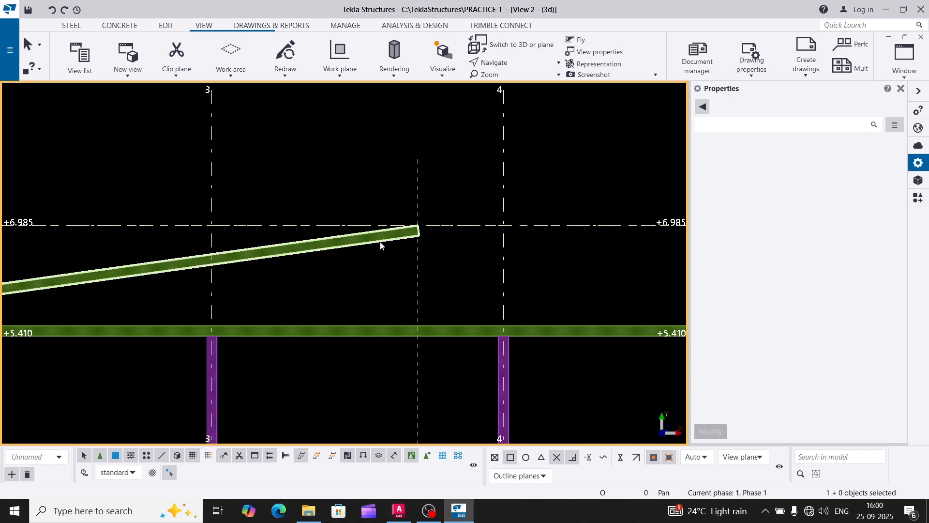
right_click(315, 162)
mouse_move(369, 236)
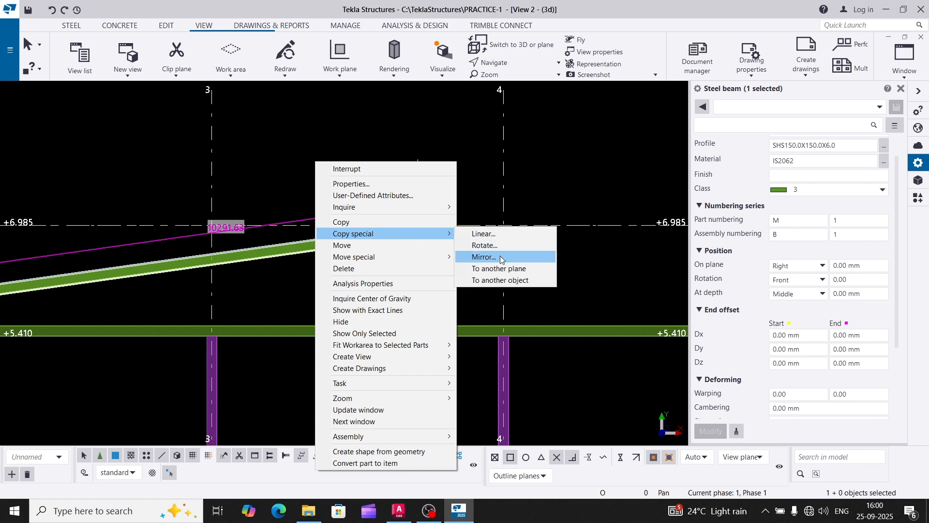
click(501, 253)
right_click(355, 209)
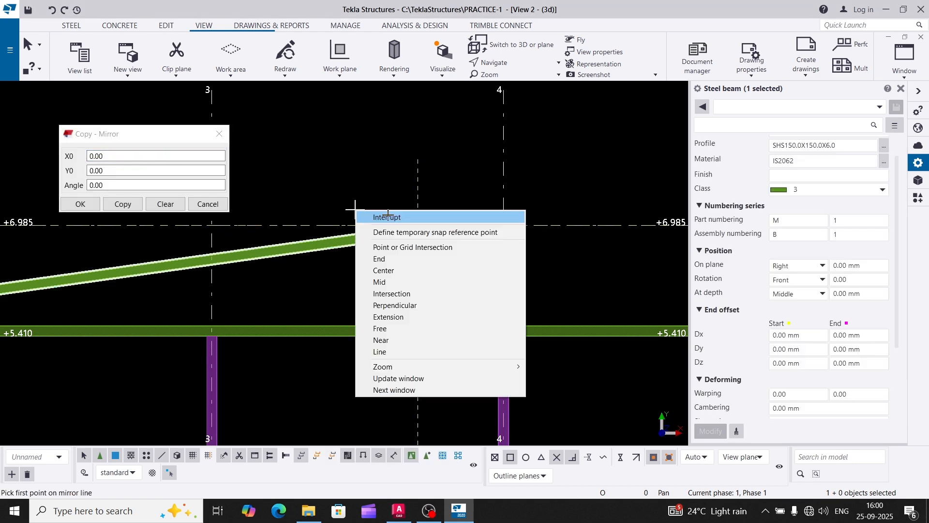
click(383, 215)
Step: Define a mirror-copy axis for the sloping beam along the vertical construction line, perpendicular to the +6.985 level line
click(350, 246)
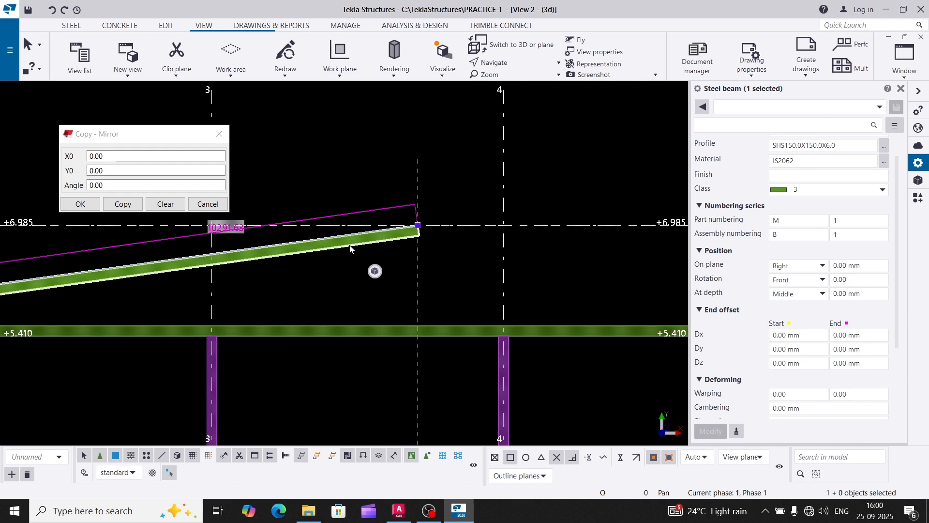
right_click(351, 248)
mouse_move(395, 268)
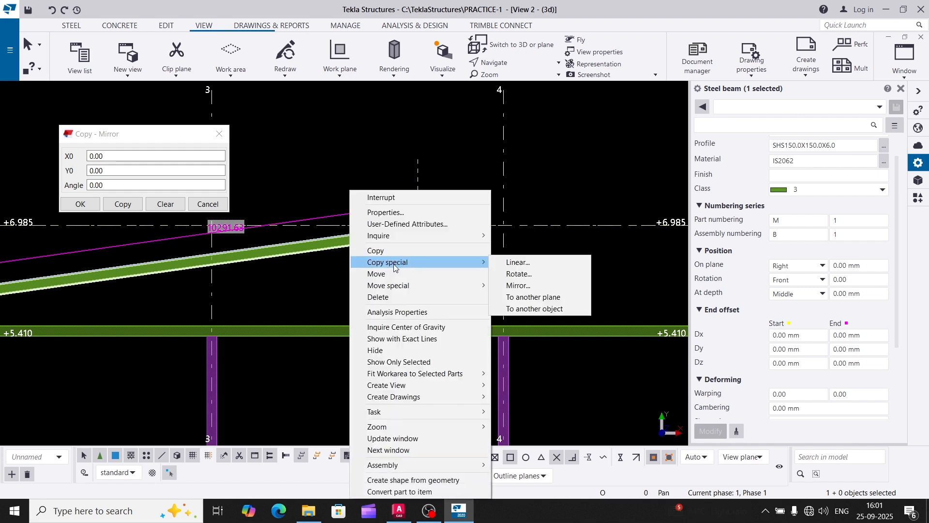
click(532, 286)
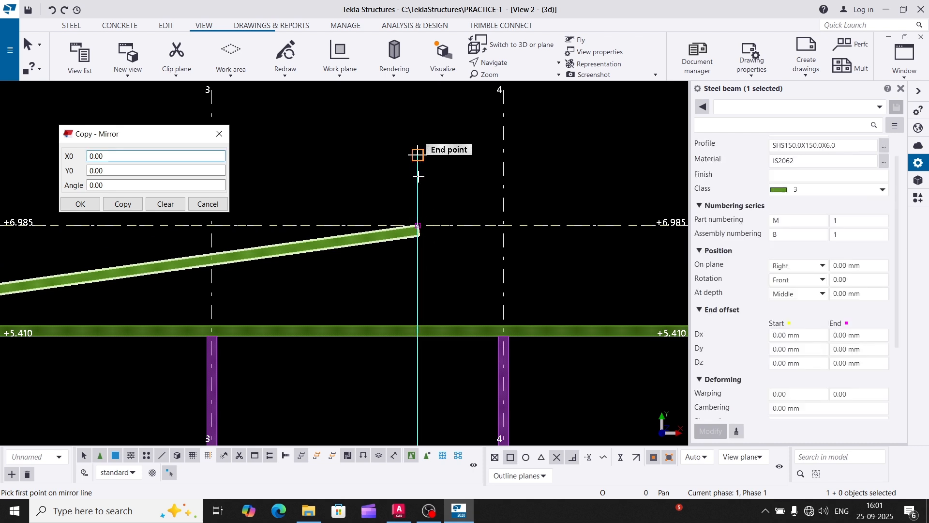
click(418, 155)
scroll(436, 167, up, 4)
right_click(436, 173)
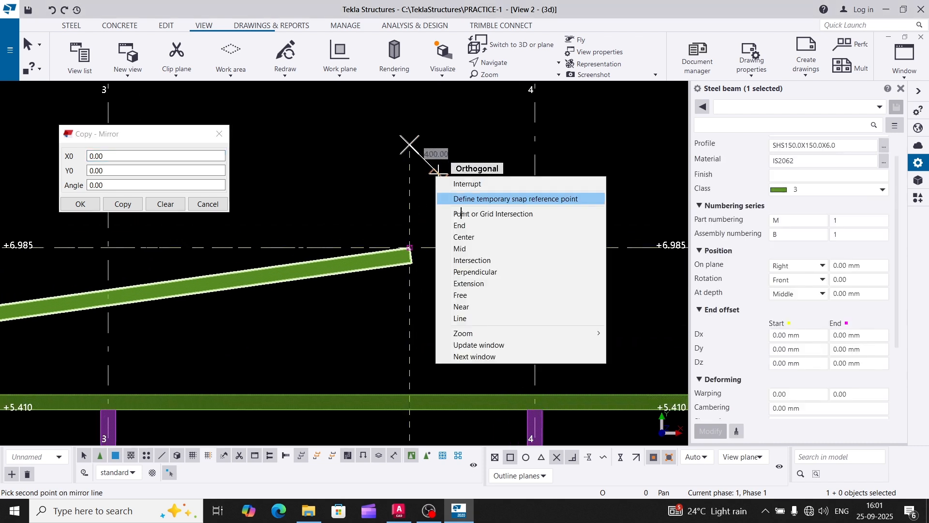
click(479, 272)
click(459, 248)
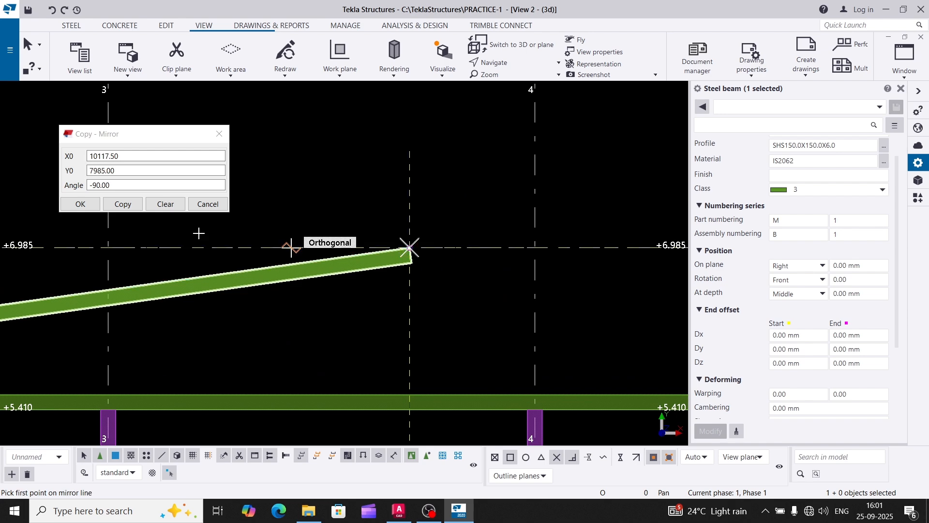
Step: Create the mirrored copy of the sloping beam toward grid 6, end the mirror command and deselect the beam
click(122, 204)
right_click(297, 187)
click(321, 193)
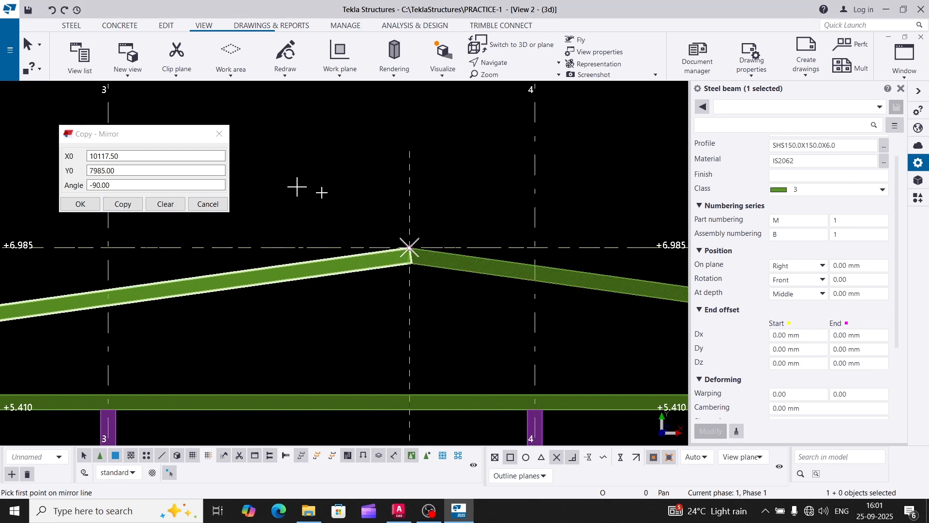
click(220, 133)
scroll(248, 153, down, 6)
click(248, 153)
Step: Redraw the elevation view with the whole roof frame from grid 1 to grid 6 in sight
scroll(238, 158, down, 5)
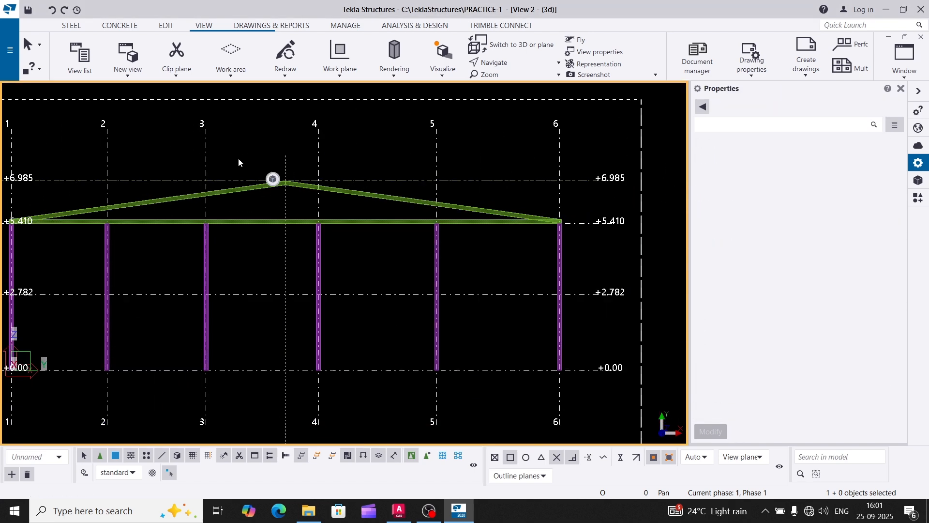
middle_drag(255, 186, 304, 209)
scroll(304, 208, up, 1)
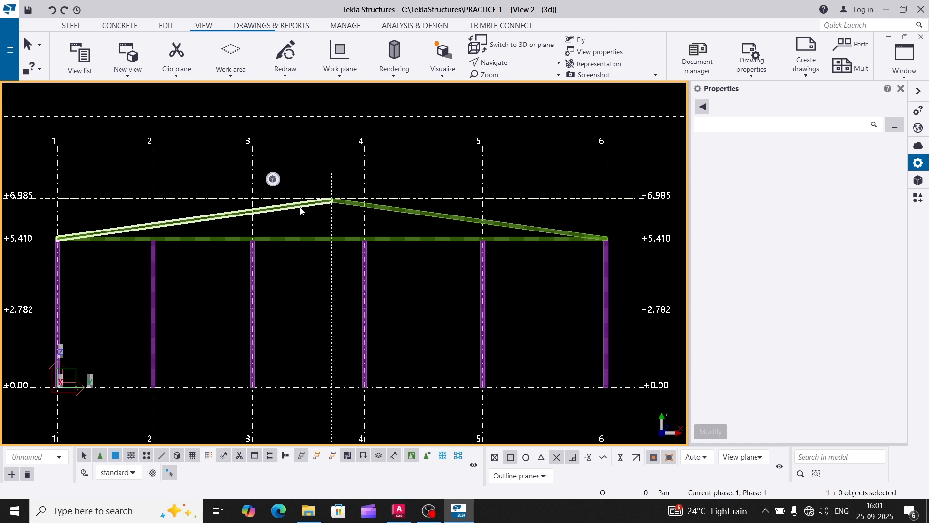
right_click(298, 168)
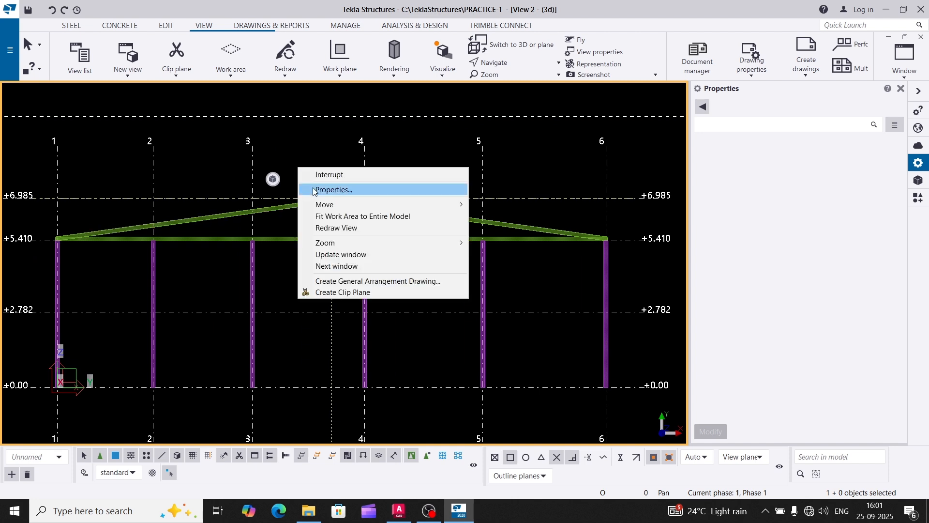
click(329, 227)
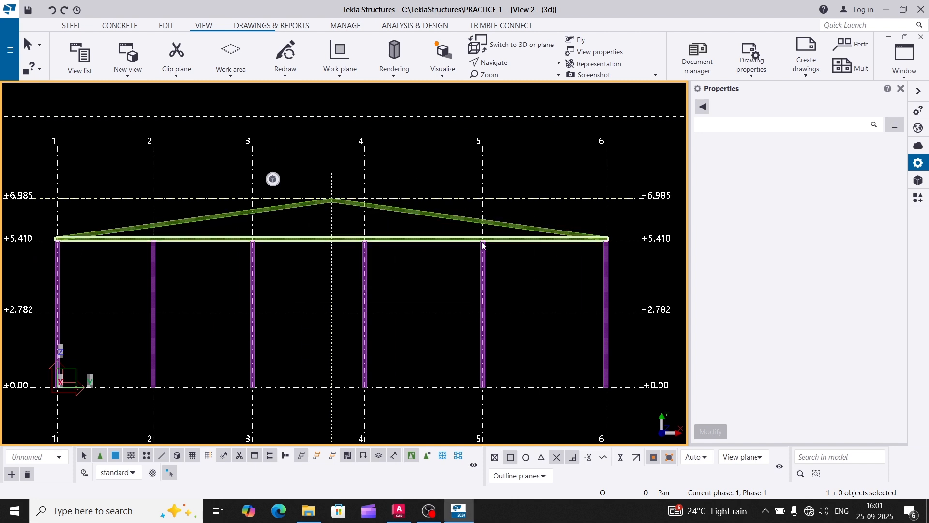
Step: Copy the vertical construction line at the ridge 1500 mm toward grid 3
scroll(179, 229, up, 1)
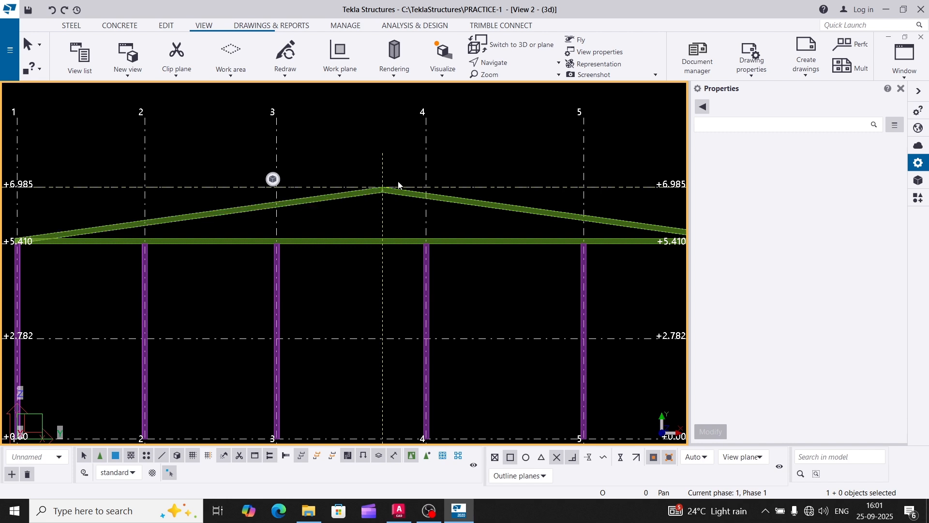
scroll(383, 203, up, 2)
right_click(393, 220)
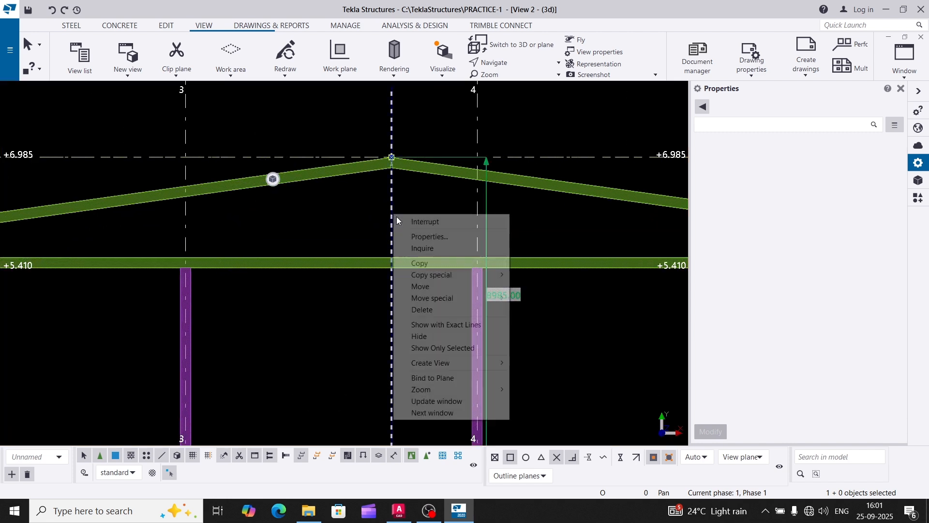
click(413, 261)
click(392, 89)
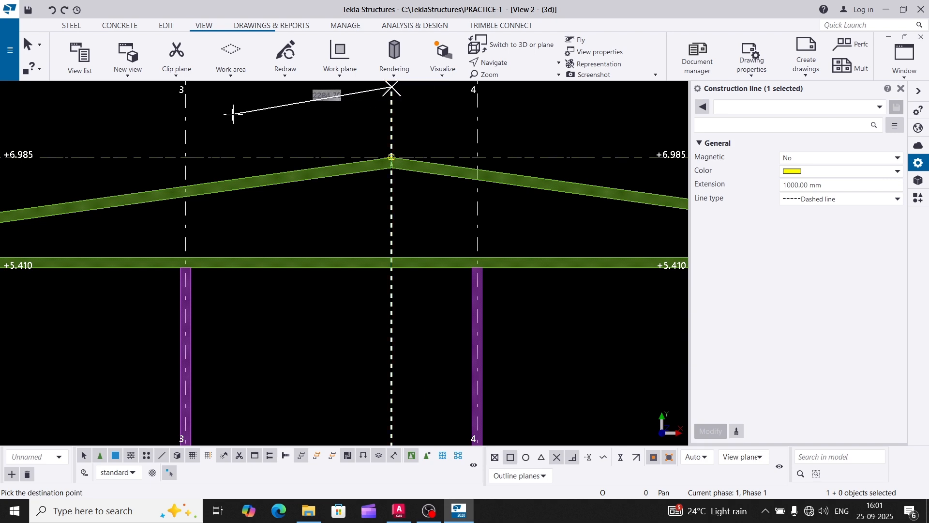
middle_drag(185, 117, 205, 192)
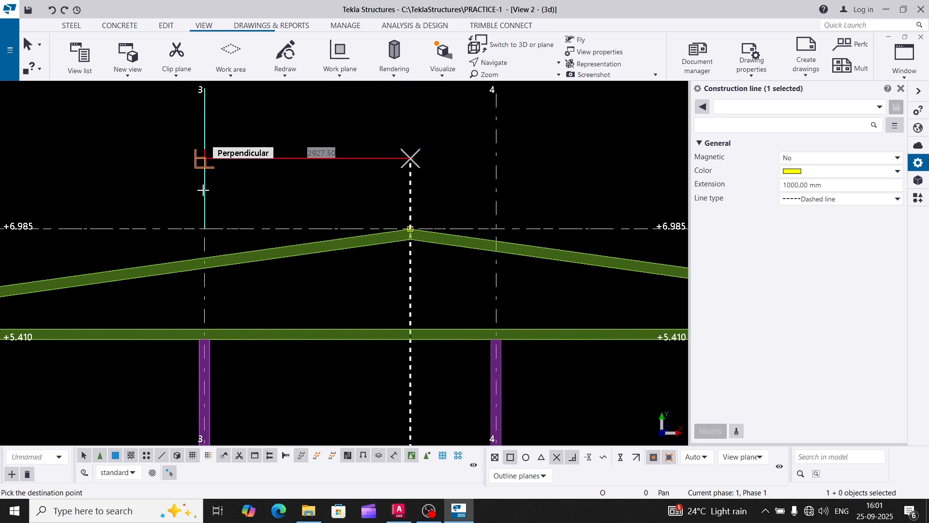
text(1500)
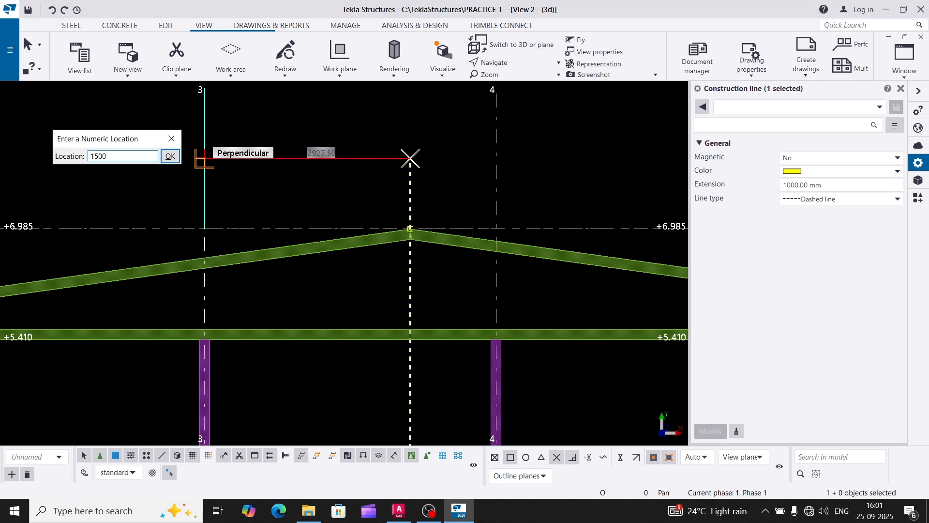
click(170, 156)
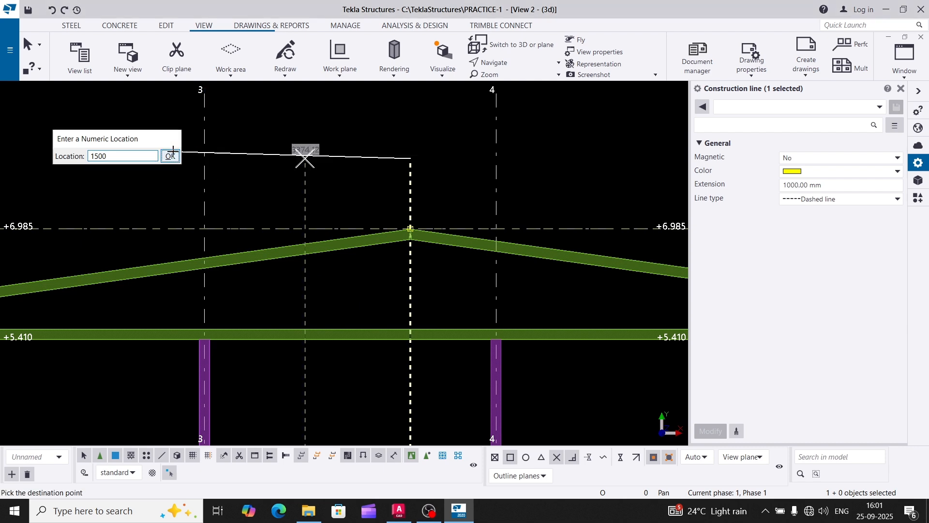
right_click(273, 153)
Step: Copy the new construction line three times toward grid 2 at the same 1500 mm spacing and end the copy command
click(305, 159)
right_click(314, 159)
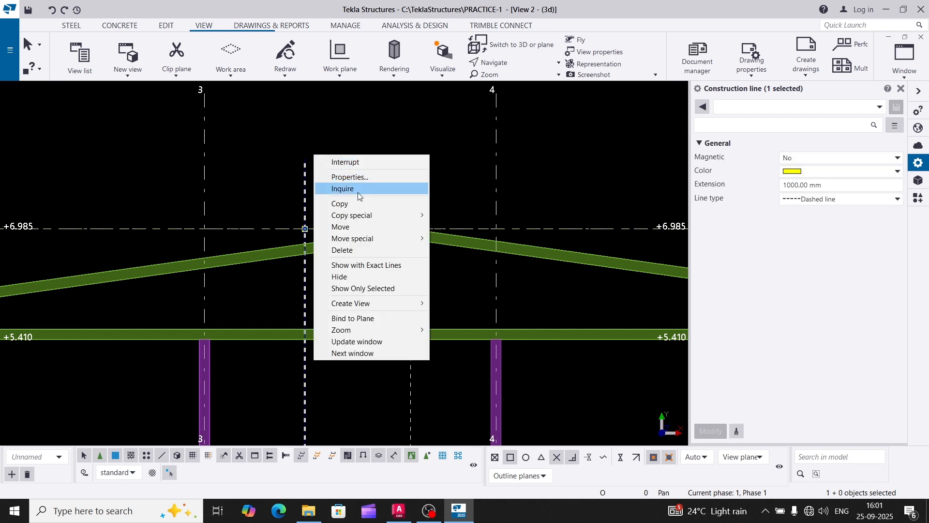
click(358, 192)
click(411, 164)
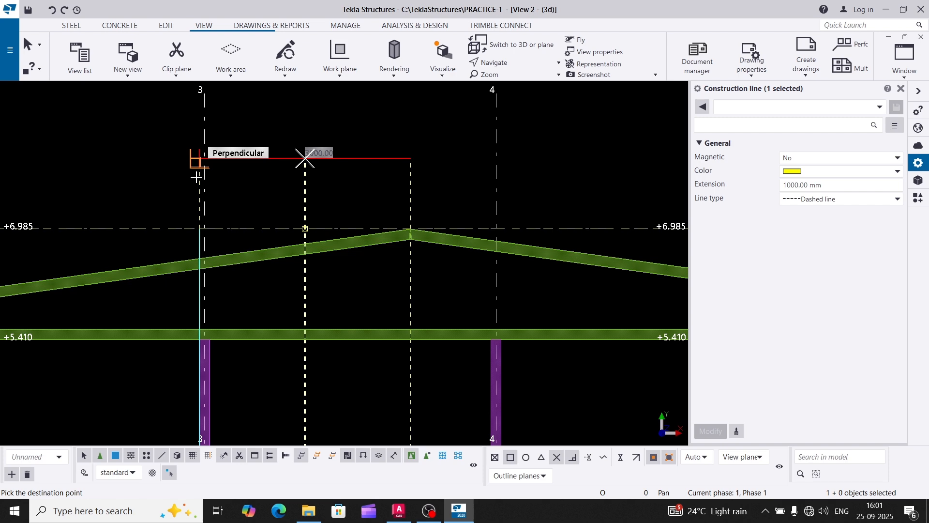
middle_drag(170, 181, 284, 158)
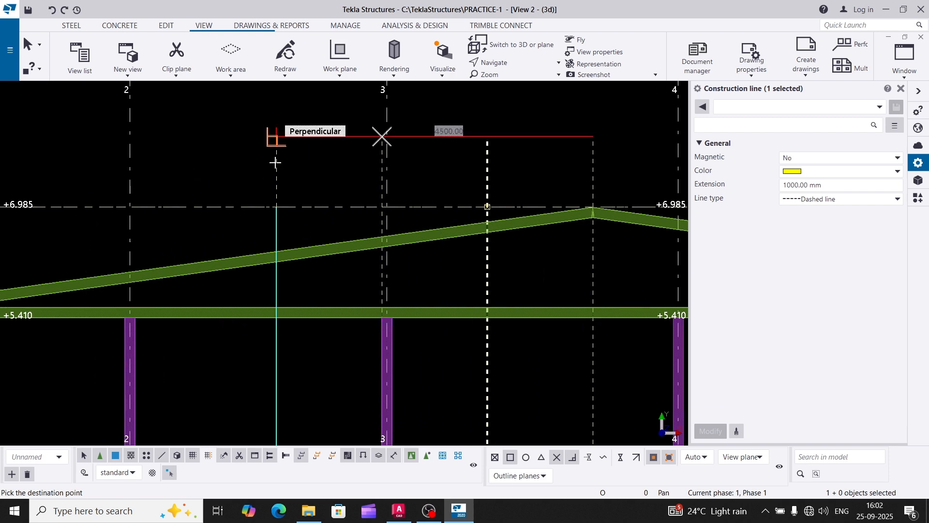
right_click(215, 144)
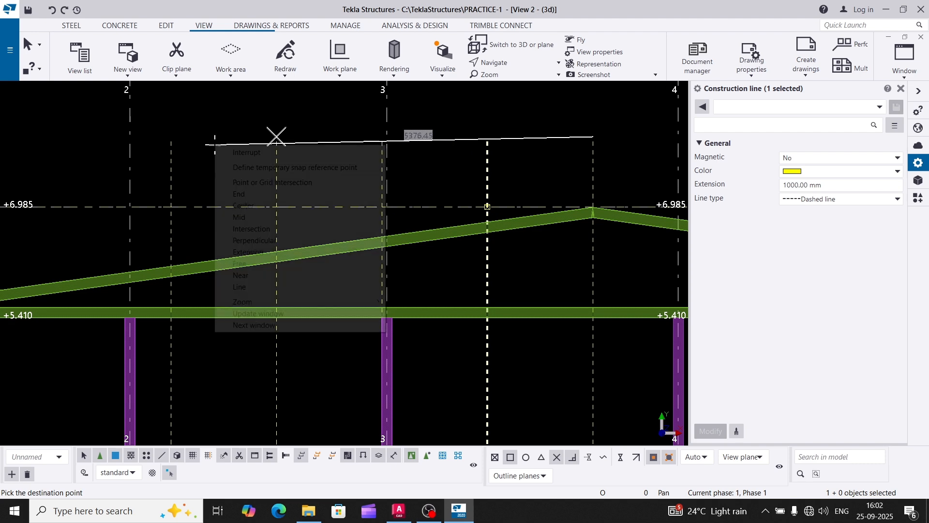
click(231, 153)
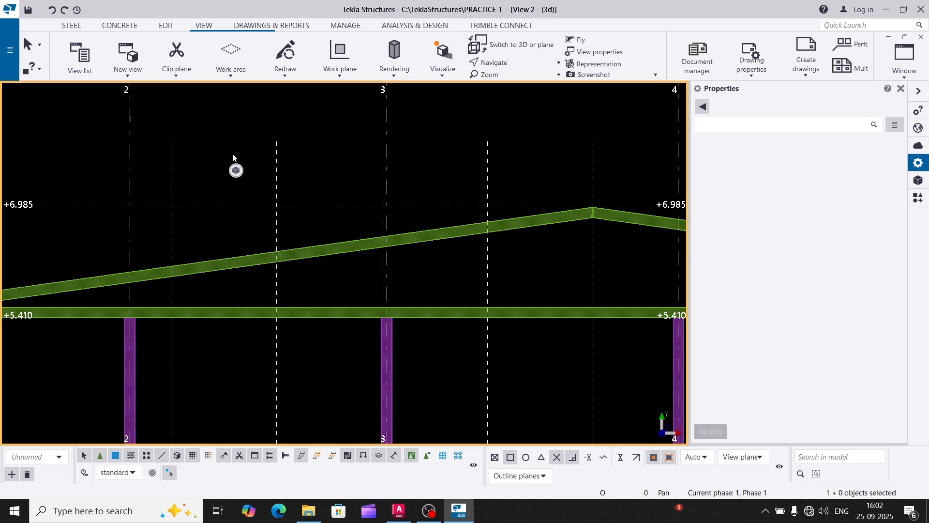
Step: Start a steel beam and set its profile to SHS100.0X100.0X6.0
click(71, 25)
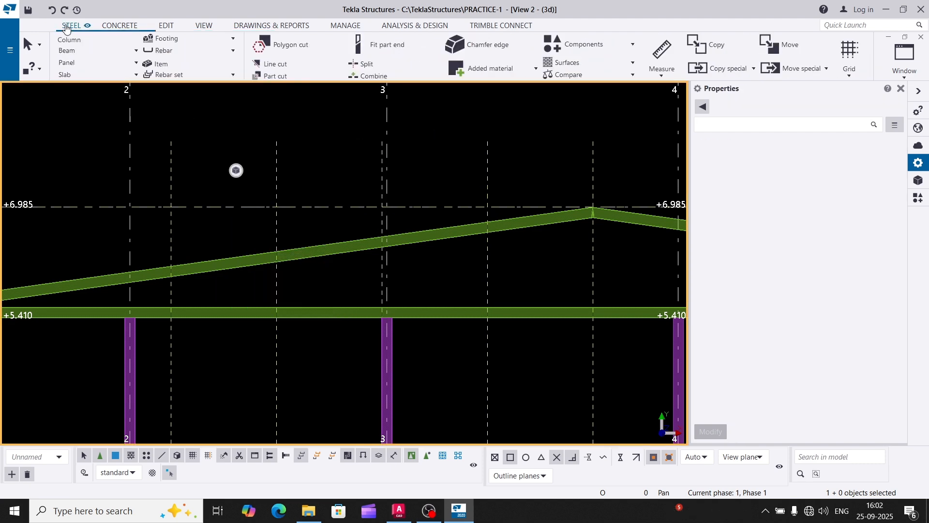
click(109, 60)
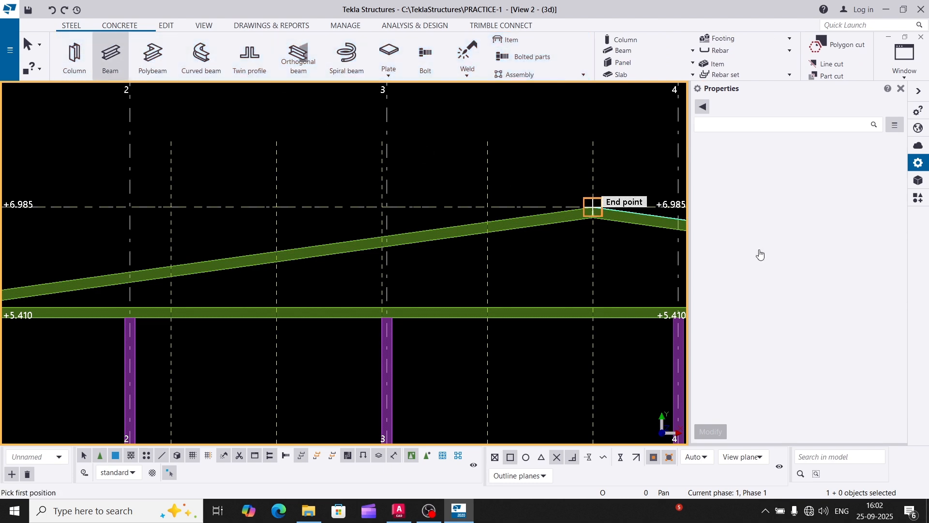
click(792, 146)
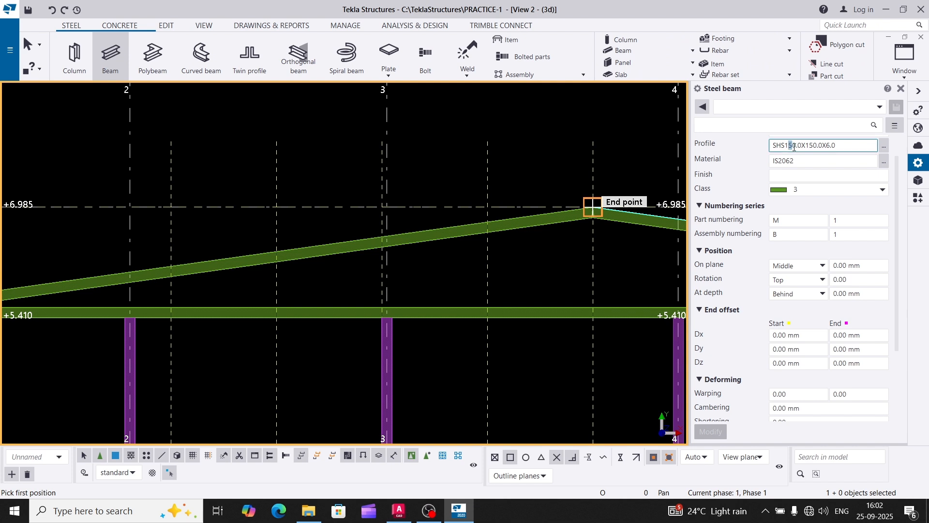
key(Delete)
key(Delete)
text(00)
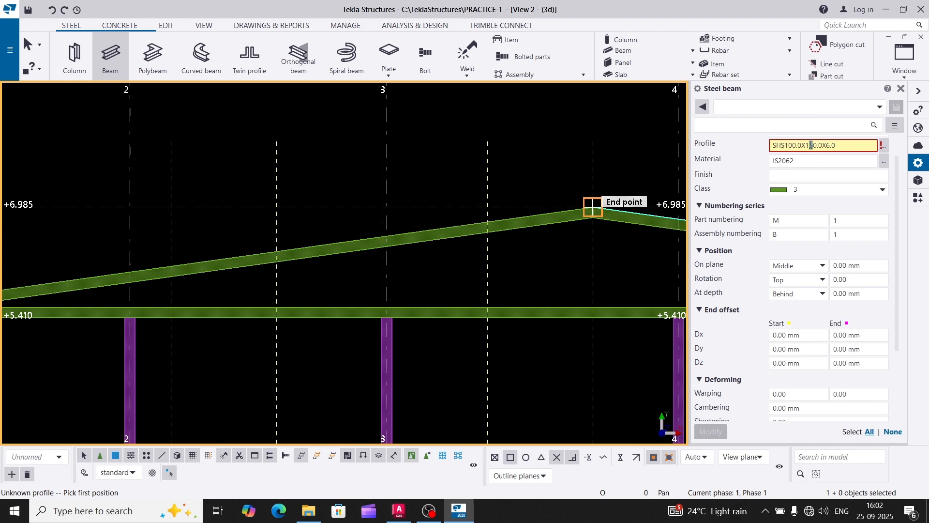
key(Delete)
text(0)
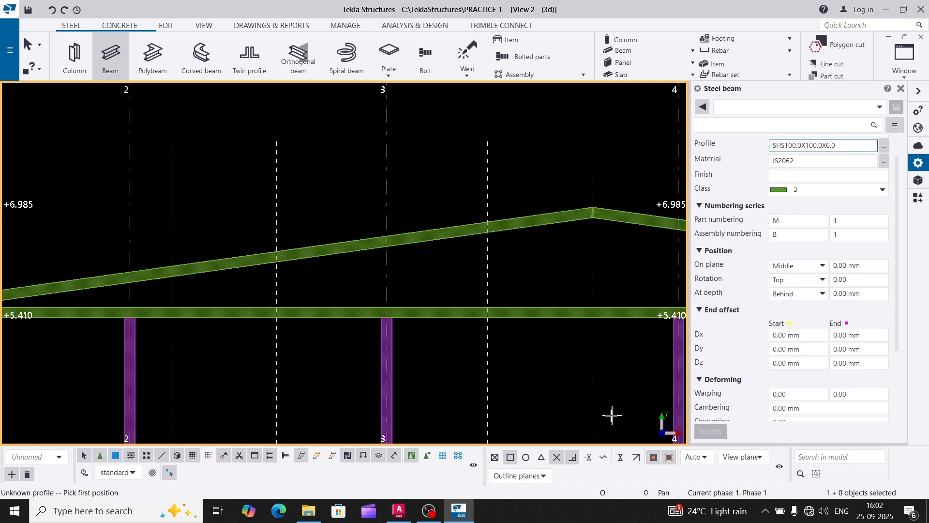
Step: Turn on mid-point snapping, check the snap on the horizontal beam's top edge below the ridge, and exit the beam command
scroll(180, 305, up, 5)
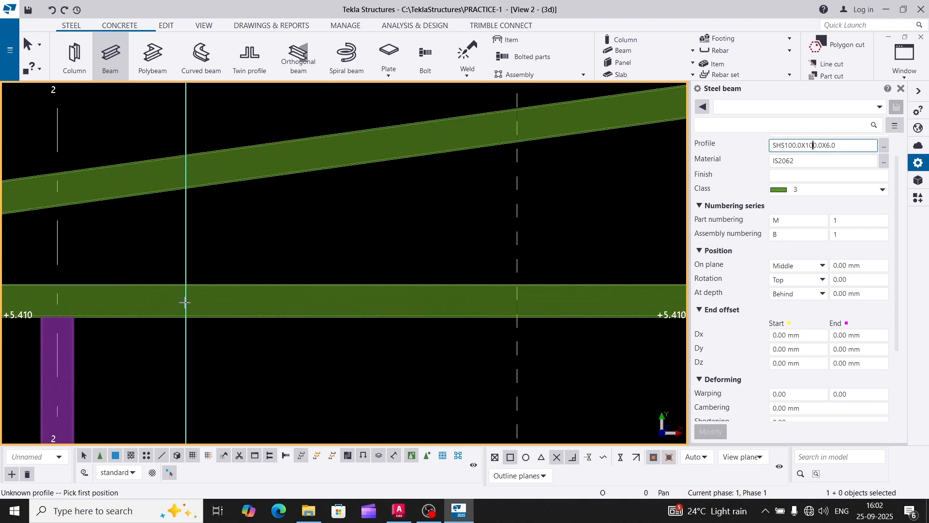
click(541, 458)
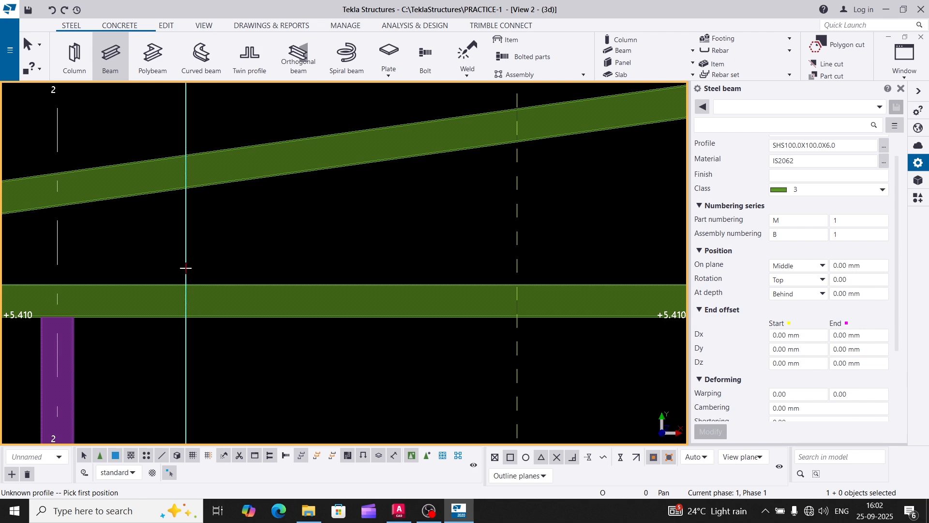
scroll(186, 267, down, 5)
middle_drag(596, 291, 526, 293)
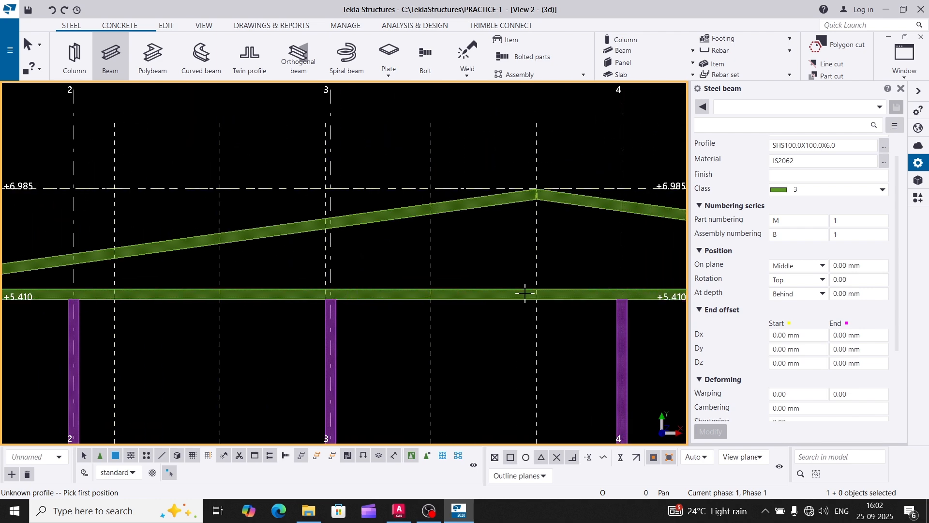
scroll(532, 285, up, 4)
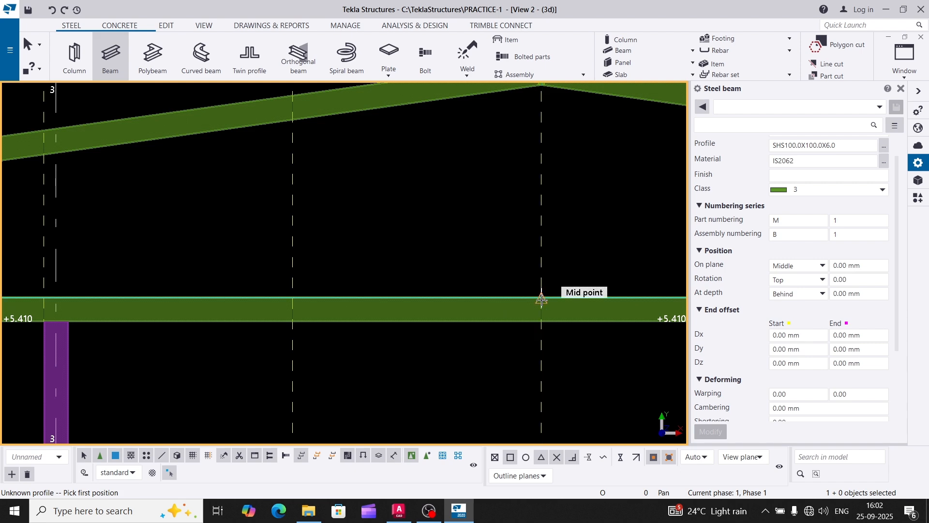
right_click(471, 255)
click(487, 261)
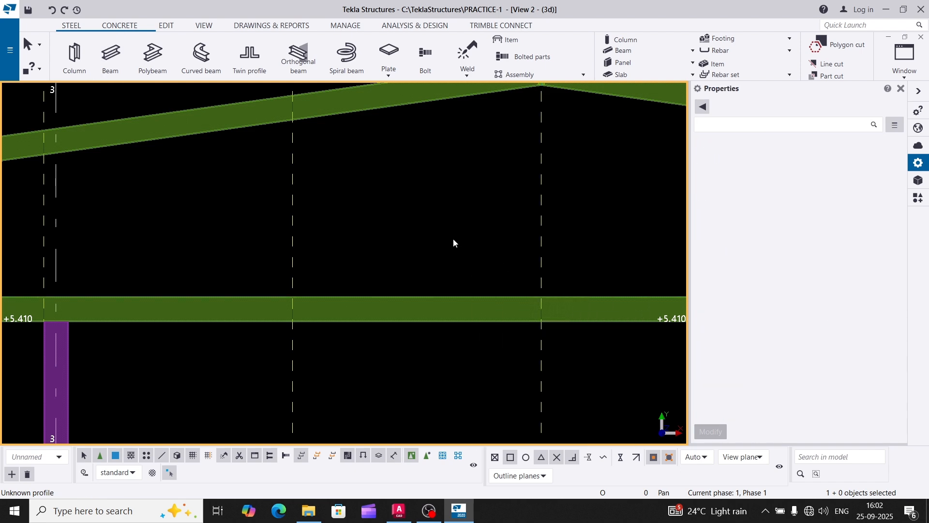
Step: Turn on part center line and part reference line in the view's advanced display settings and apply them to the view
double_click(454, 242)
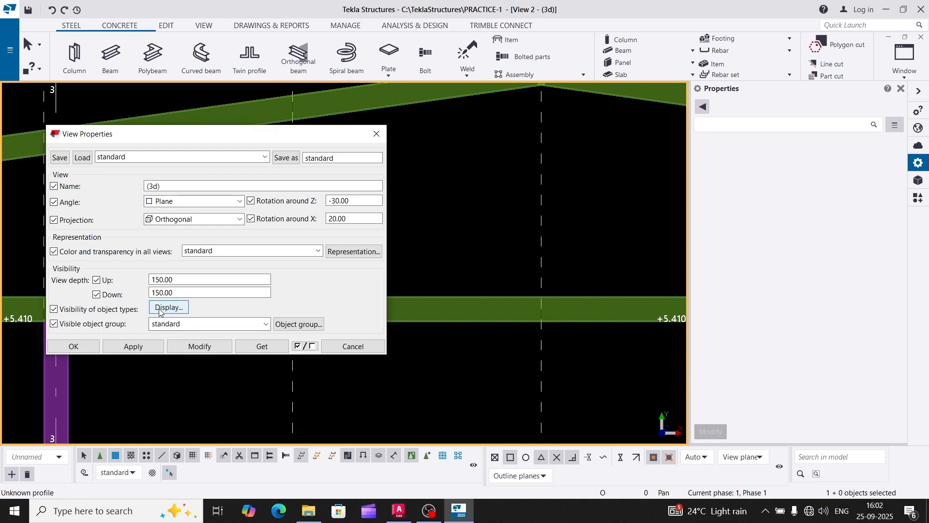
click(380, 133)
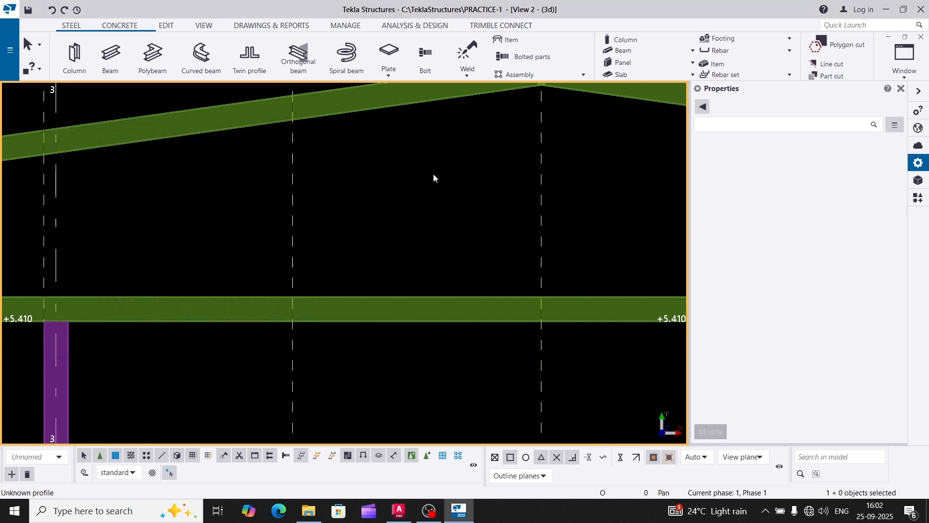
double_click(434, 174)
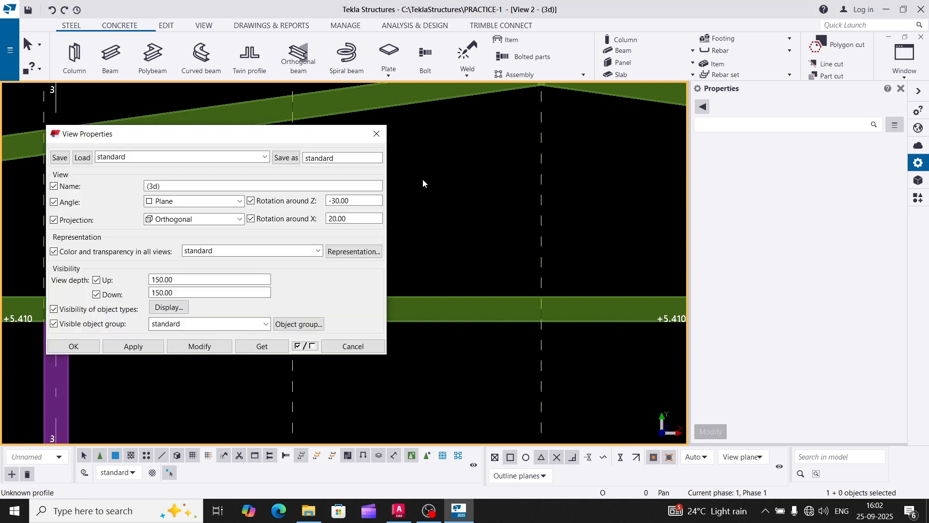
click(168, 306)
click(155, 33)
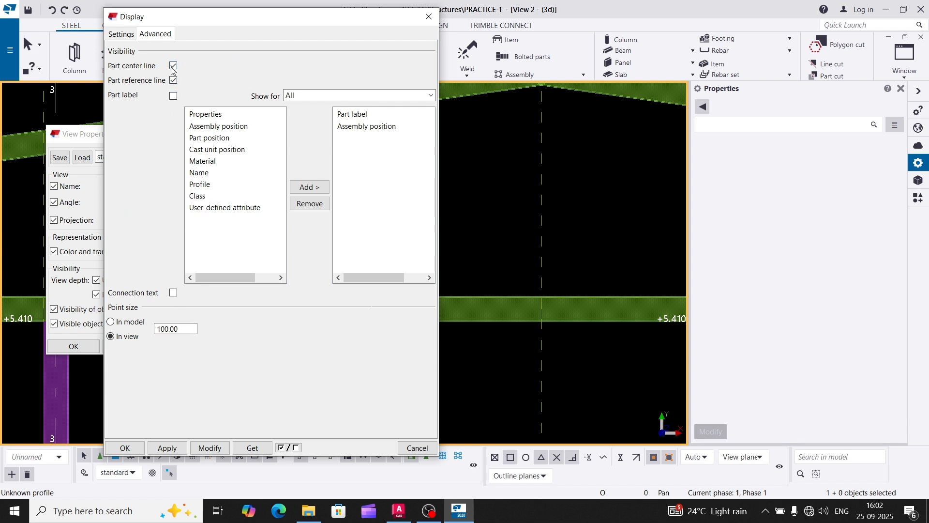
click(208, 447)
click(429, 16)
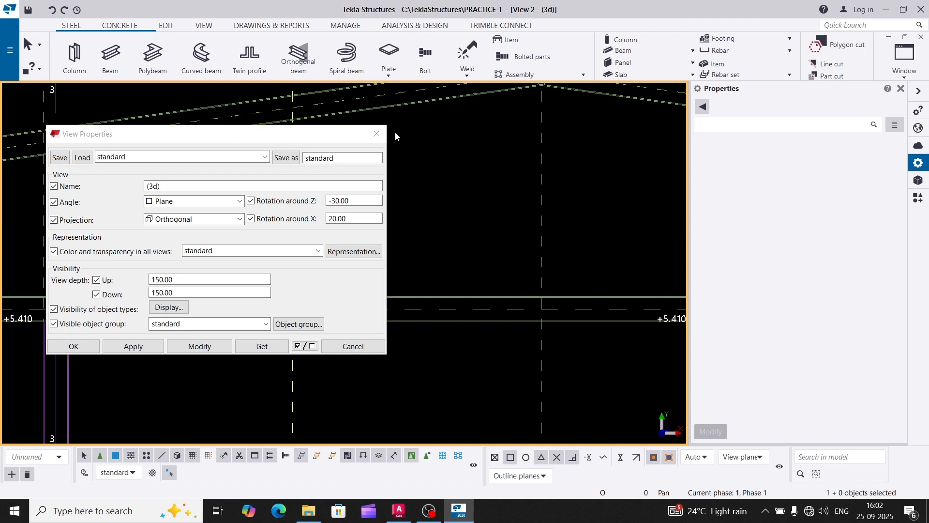
click(377, 134)
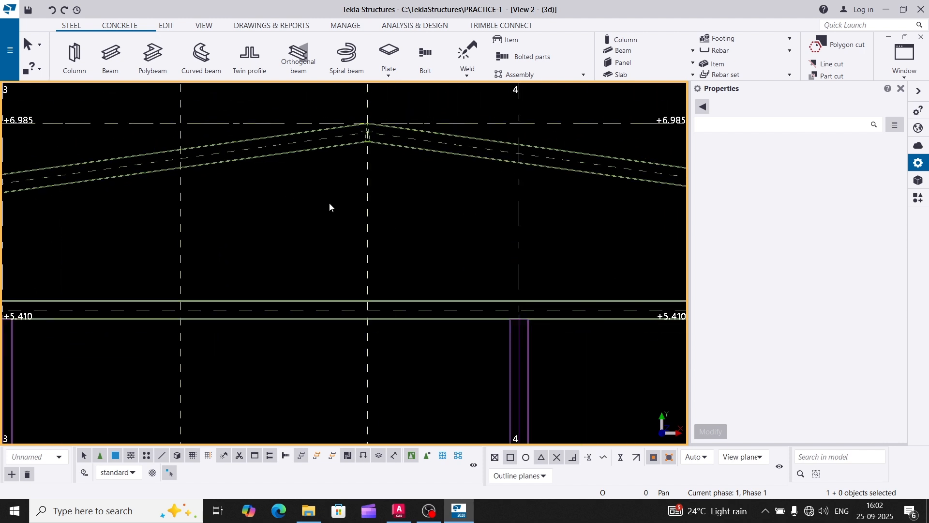
Step: Model the vertical SHS100.0X100.0X6.0 member at the ridge, from the horizontal beam's center line up to the ridge point at +6.985, and end the command
click(110, 54)
scroll(346, 271, up, 1)
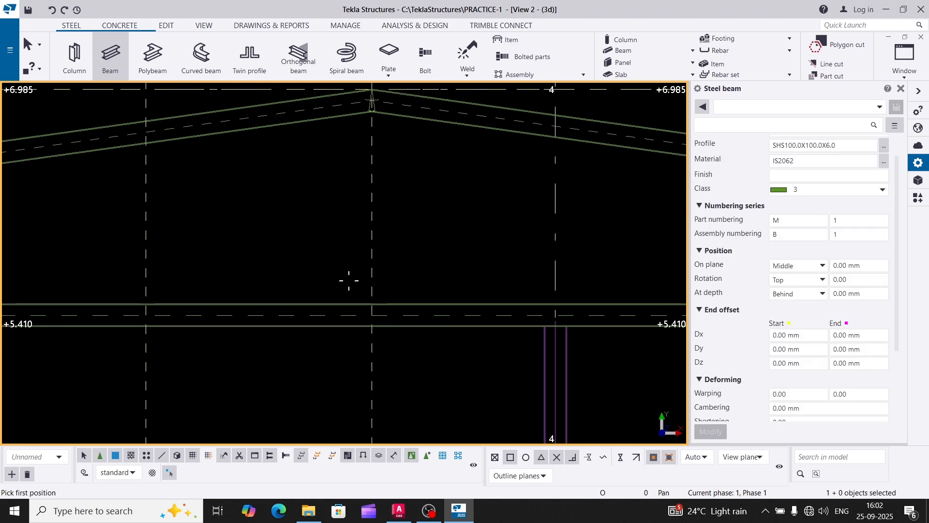
scroll(372, 315, up, 2)
click(373, 316)
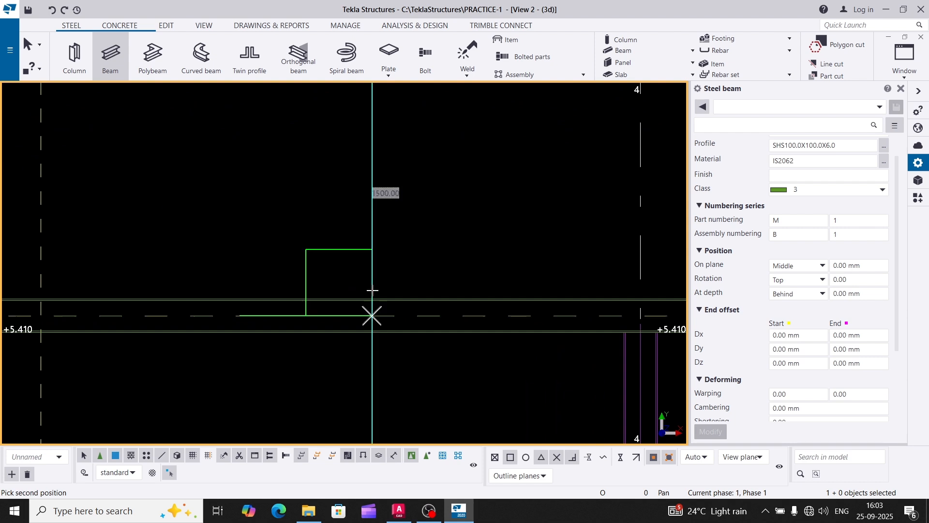
scroll(379, 152, down, 1)
middle_drag(380, 152, 384, 259)
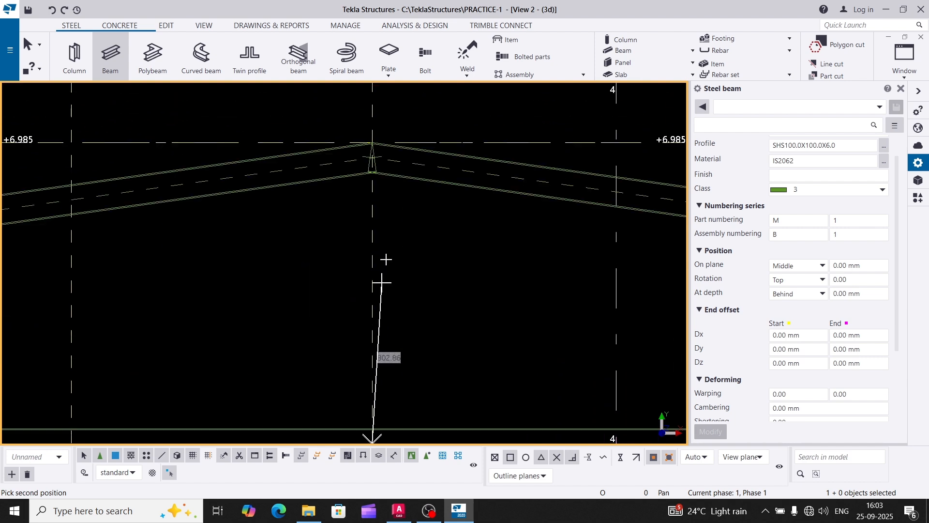
click(371, 209)
scroll(117, 312, down, 1)
middle_drag(253, 249, 305, 217)
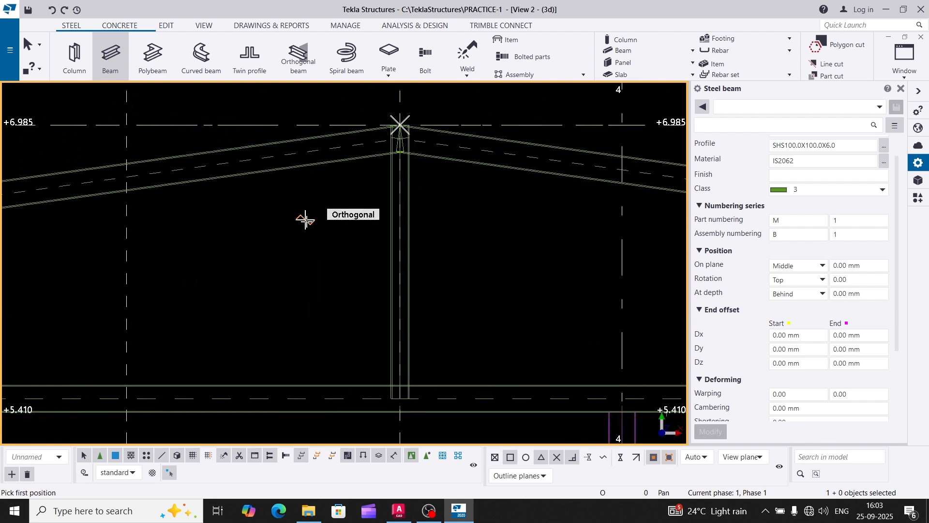
scroll(306, 217, down, 2)
key(Escape)
click(391, 225)
right_click(422, 207)
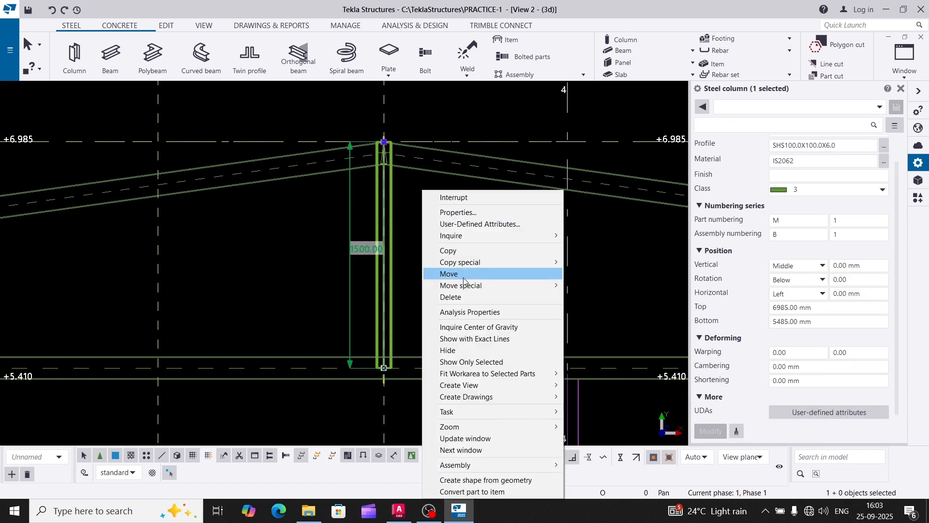
click(268, 257)
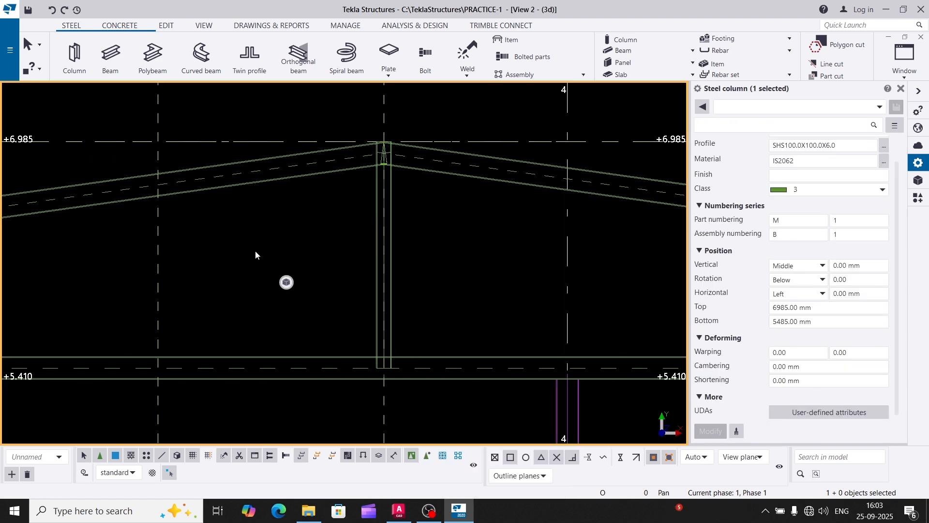
Step: Model vertical SHS100.0X100.0X6.0 members on the two construction lines between the ridge and grid 3, connecting the horizontal and sloping beams' center lines
click(119, 74)
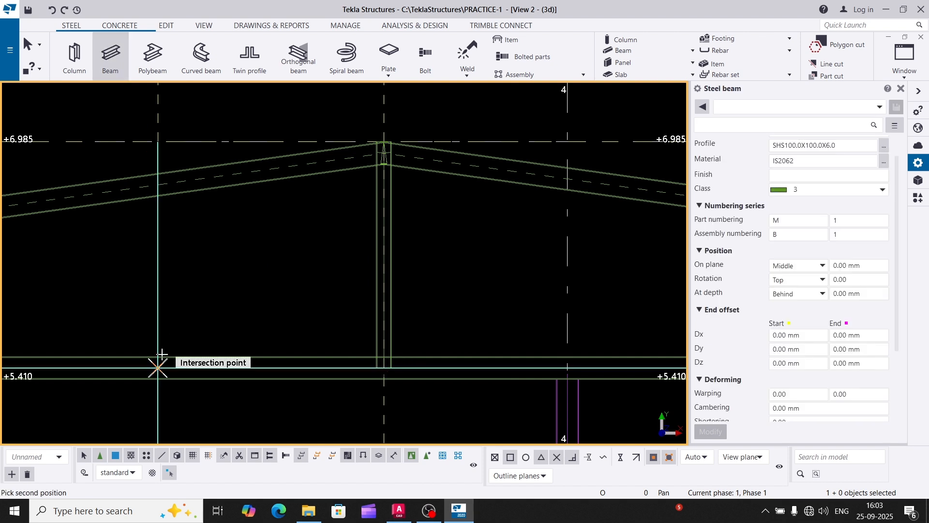
scroll(157, 271, up, 3)
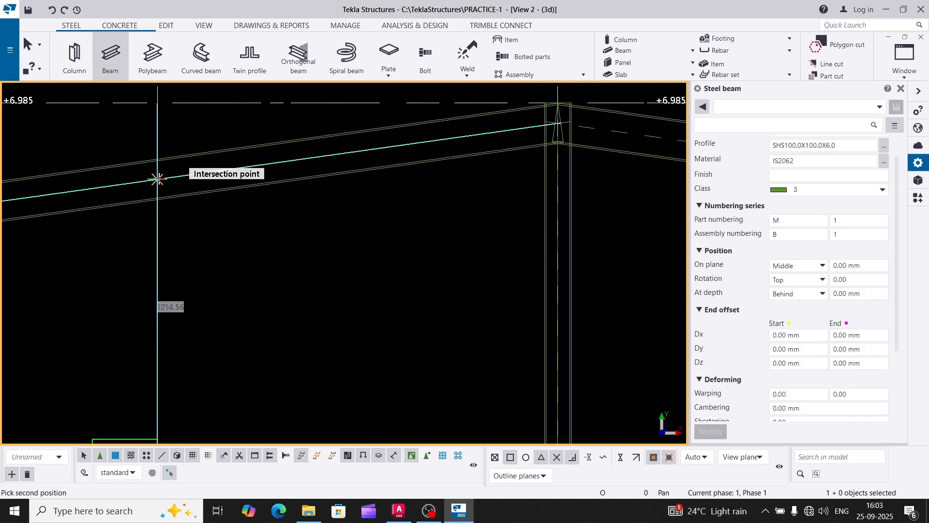
click(158, 179)
scroll(159, 180, down, 4)
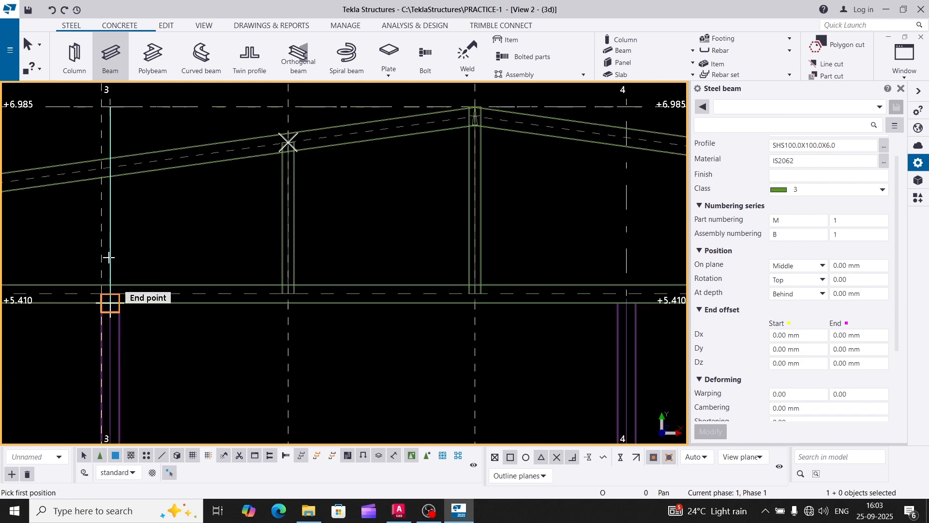
scroll(109, 257, up, 4)
click(104, 324)
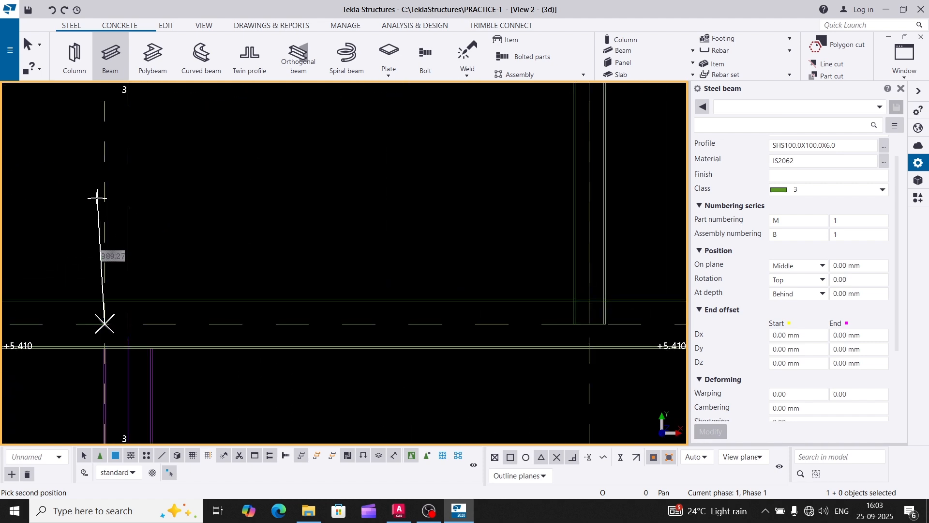
middle_drag(104, 101, 123, 271)
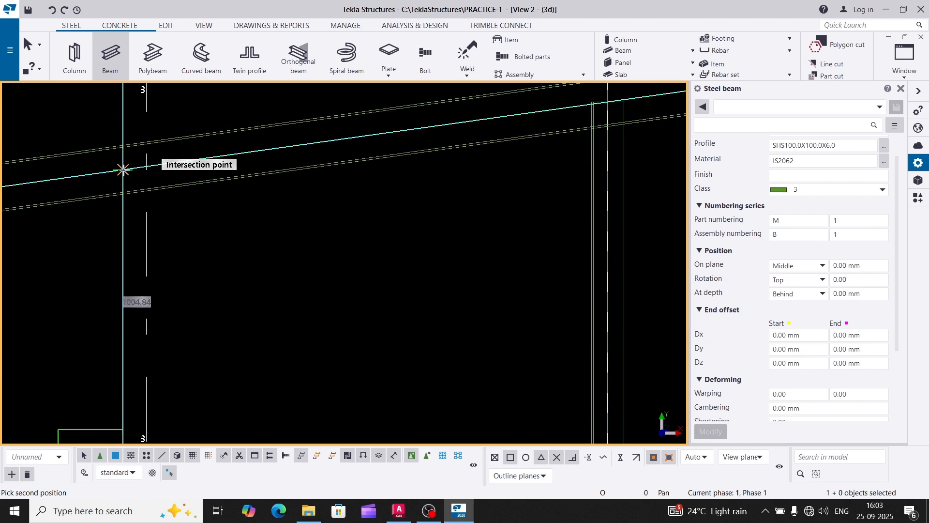
click(123, 170)
Step: Model vertical members on the two construction lines between grids 3 and 2, joining both beams' center lines; end the command and redraw the view
scroll(288, 213, down, 4)
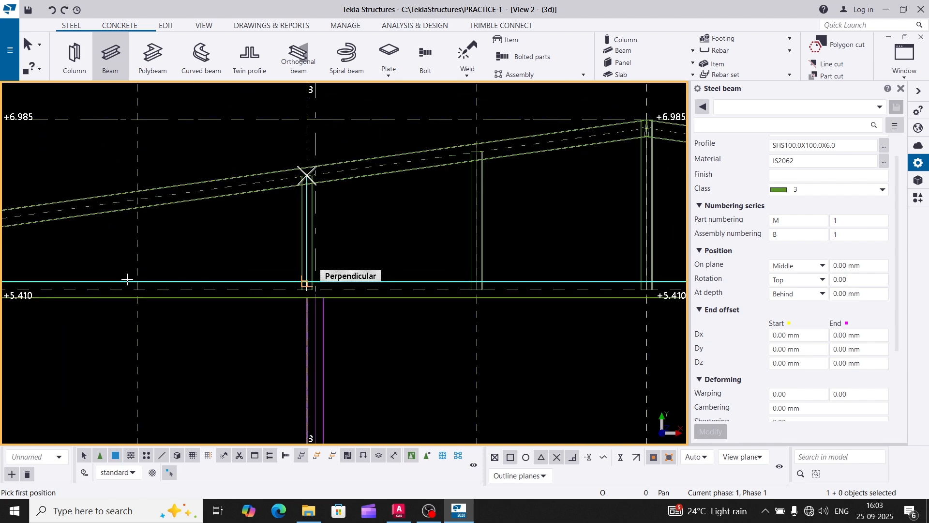
scroll(127, 279, up, 2)
click(136, 290)
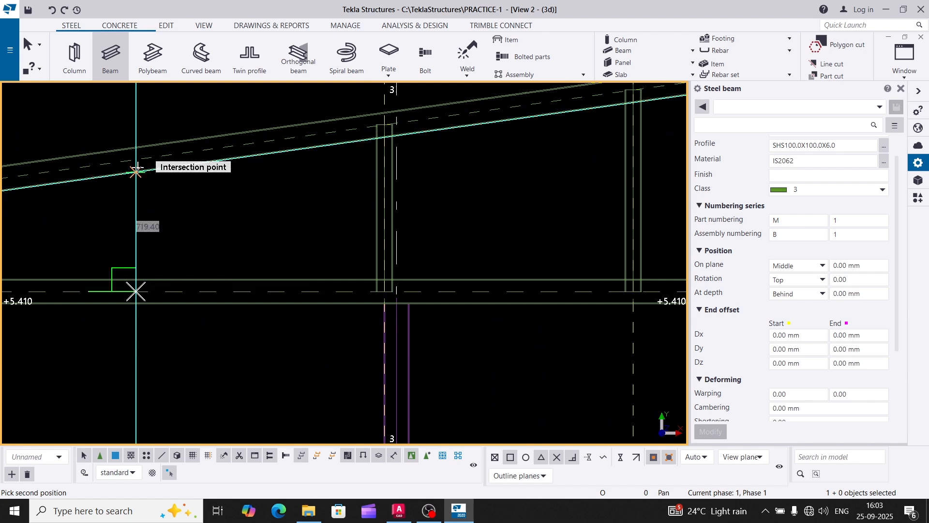
click(135, 159)
scroll(291, 208, down, 3)
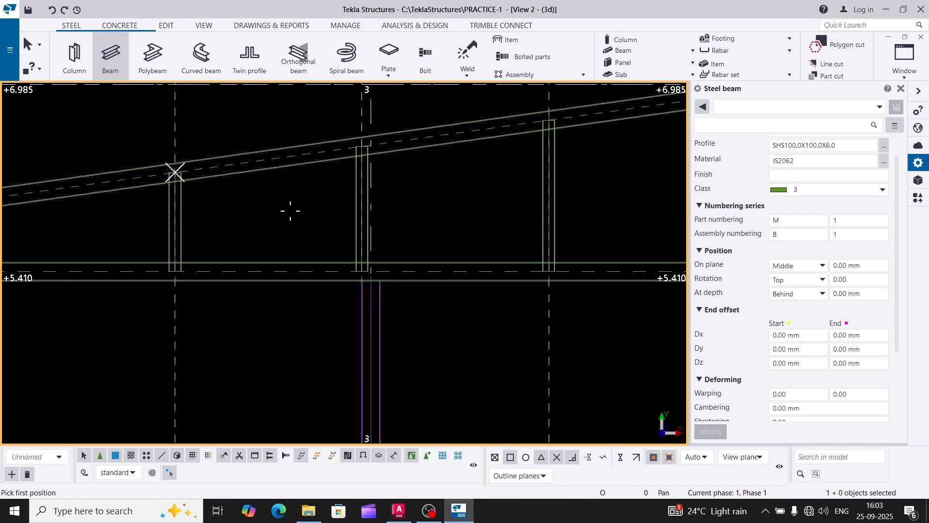
scroll(104, 247, up, 3)
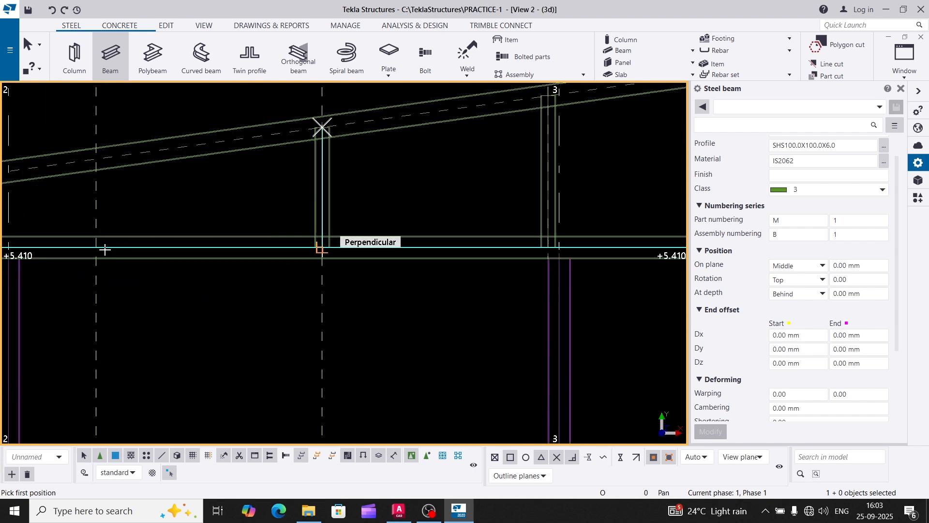
click(96, 246)
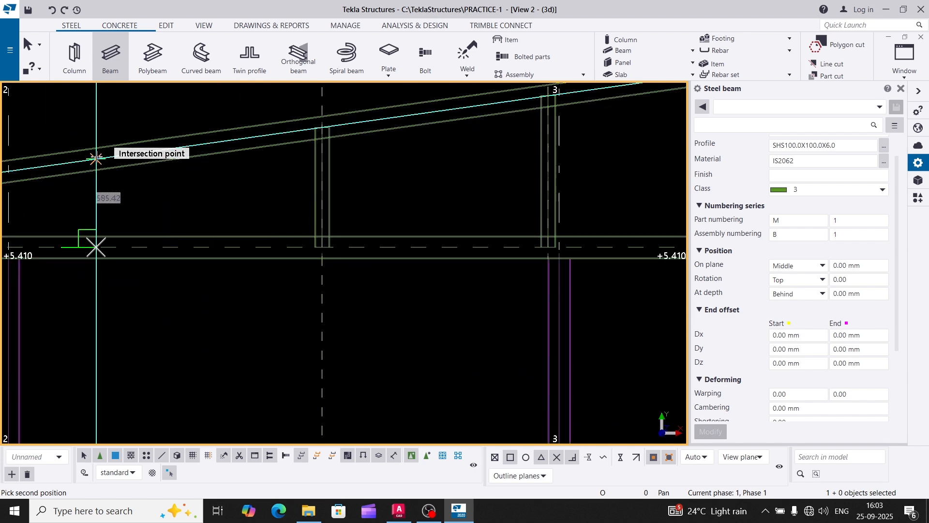
click(96, 159)
right_click(154, 189)
click(180, 191)
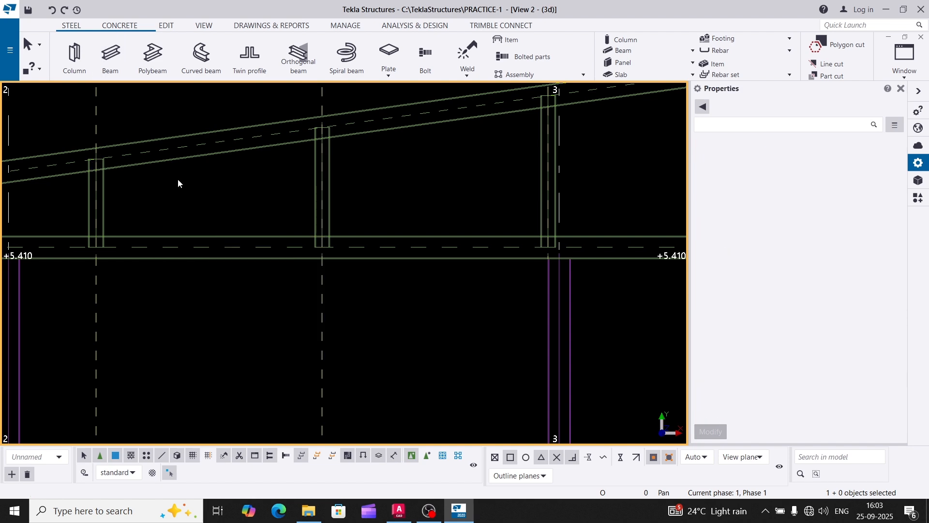
right_click(178, 180)
click(216, 240)
Step: Model two SHS100.0X100.0X6.0 diagonals between grids 2 and 3, each from a vertical's top end to the base of the next vertical toward the ridge
scroll(193, 198, down, 4)
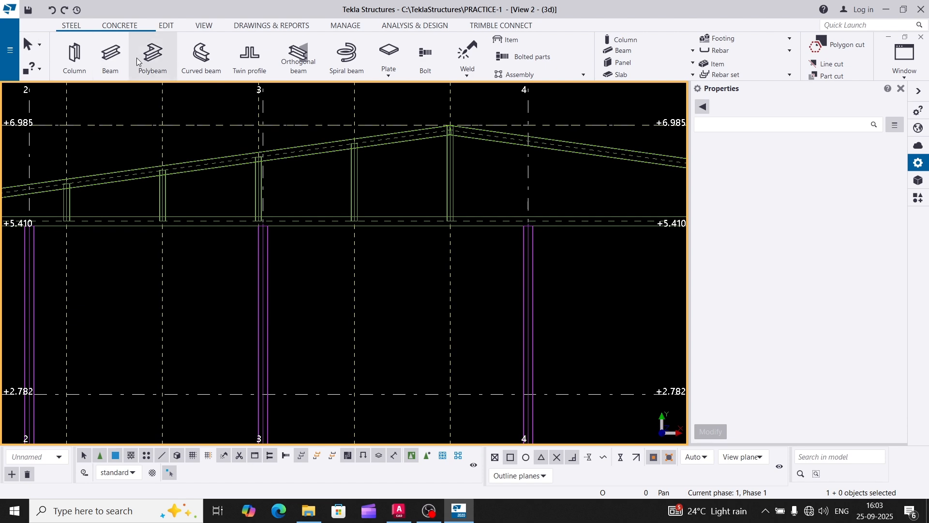
click(110, 54)
scroll(42, 184, up, 6)
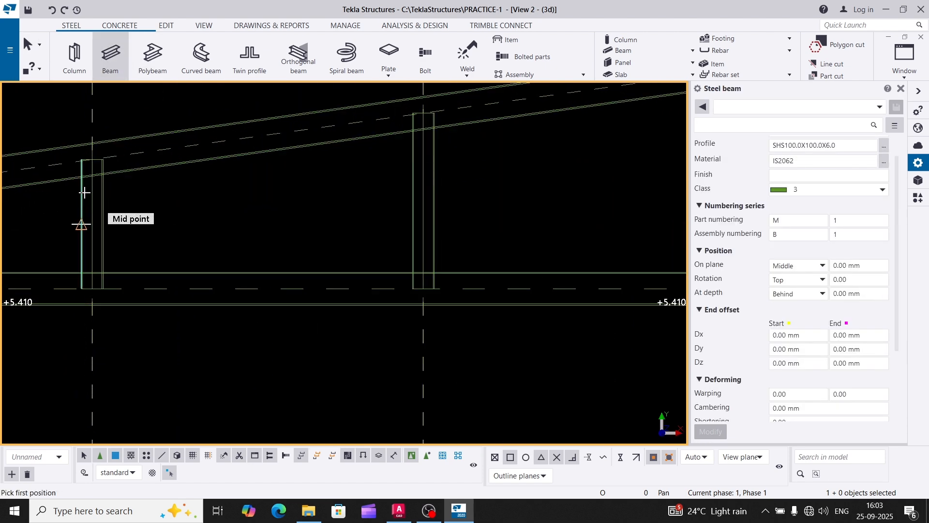
scroll(85, 192, up, 2)
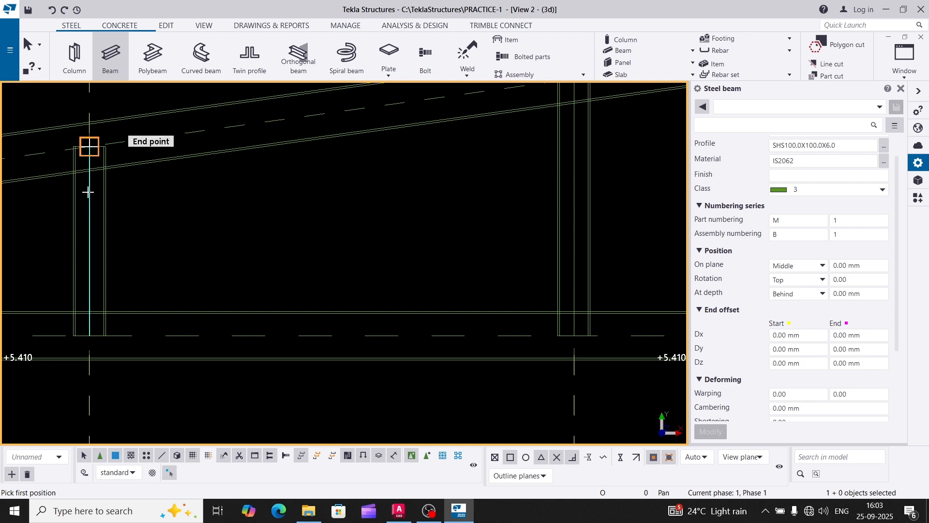
click(88, 193)
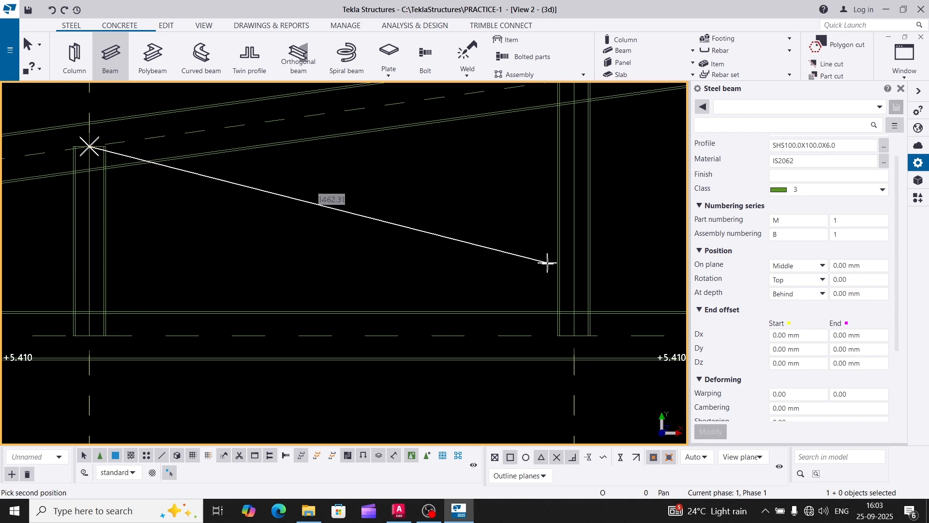
click(576, 274)
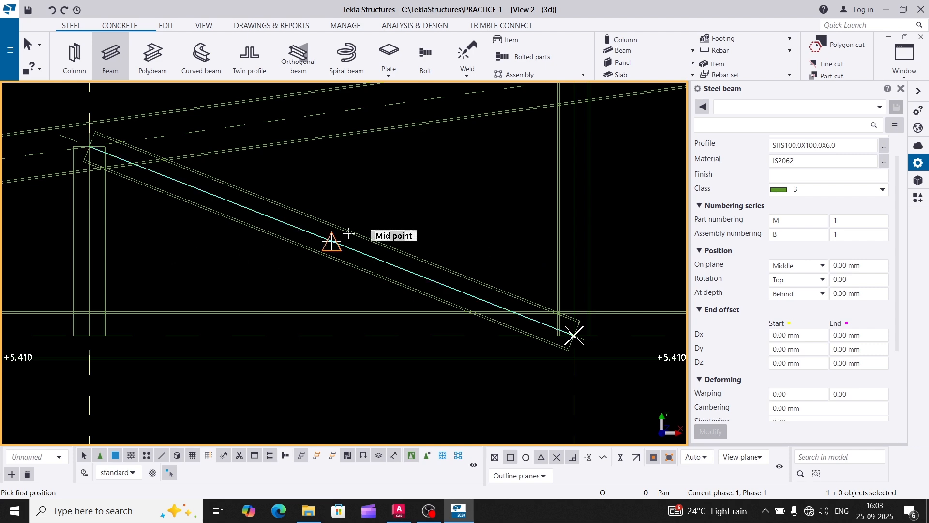
drag(412, 210, 111, 222)
scroll(112, 222, down, 1)
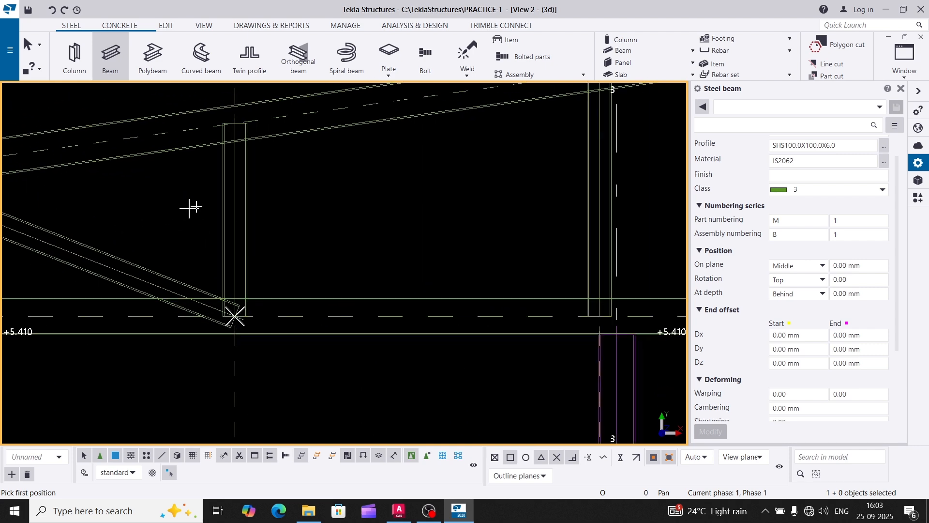
click(237, 168)
click(587, 315)
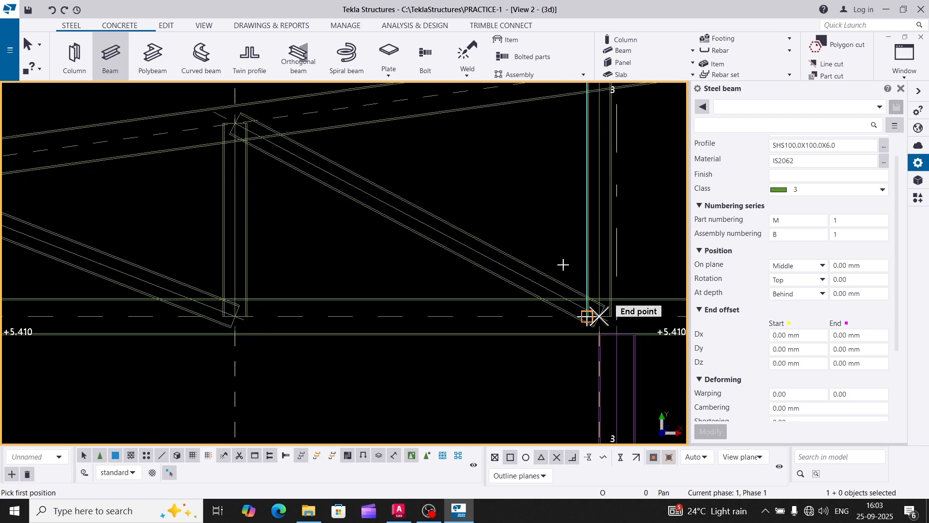
Step: Model two diagonals between grid 3 and the ridge, each from a vertical's top to the next vertical's base; end the command and redraw the view
scroll(252, 210, down, 7)
middle_drag(338, 204, 112, 204)
scroll(158, 183, up, 4)
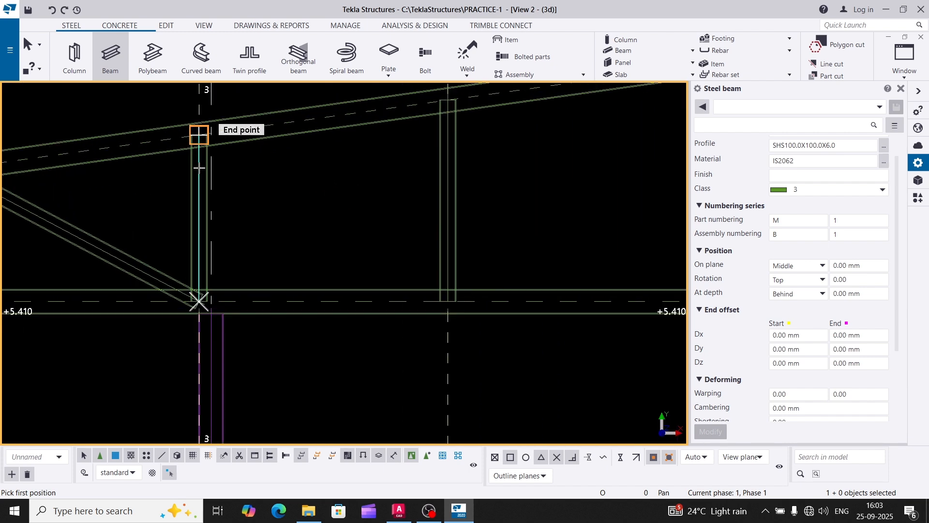
click(199, 168)
click(451, 269)
middle_drag(514, 201, 165, 274)
click(99, 204)
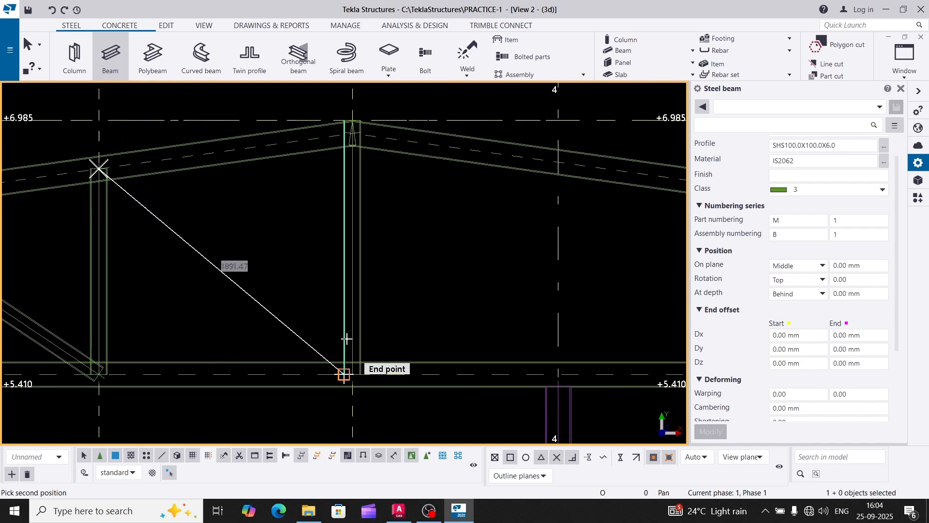
click(352, 374)
scroll(203, 288, down, 3)
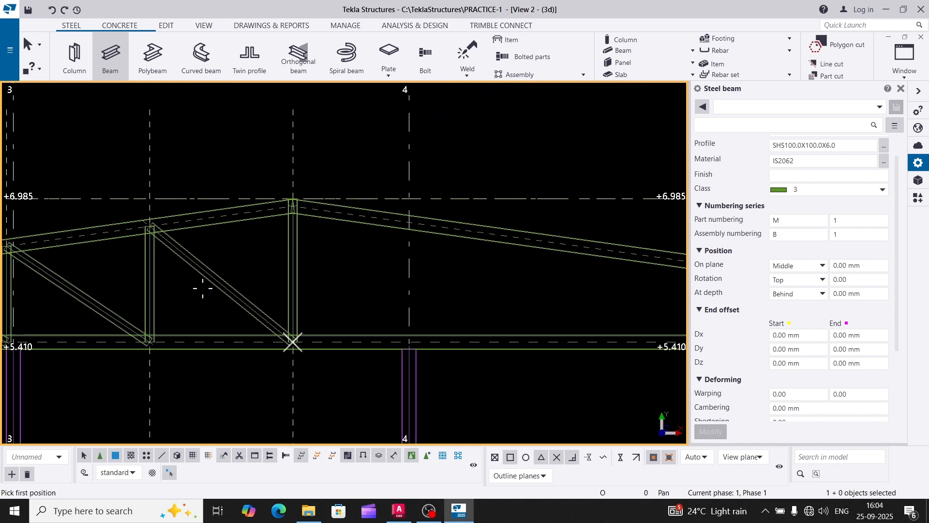
right_click(226, 241)
click(246, 249)
right_click(246, 247)
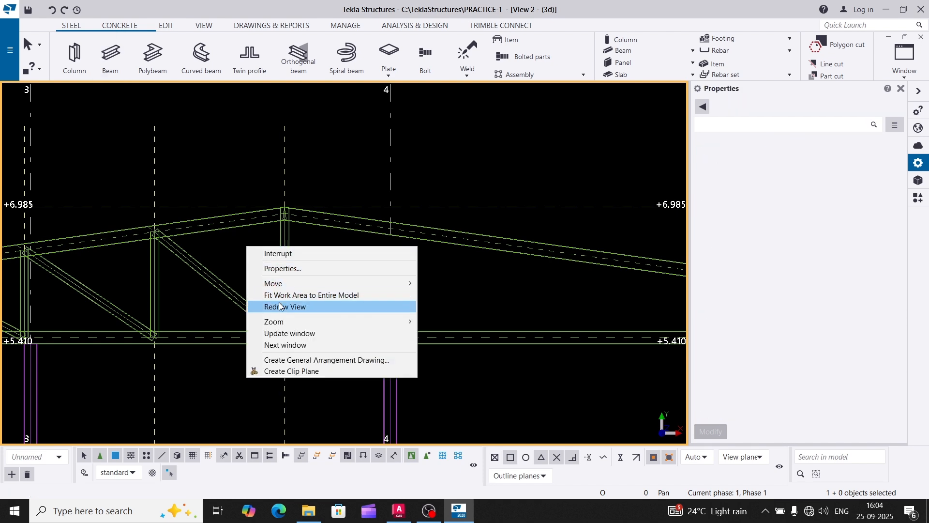
click(279, 307)
scroll(289, 268, down, 3)
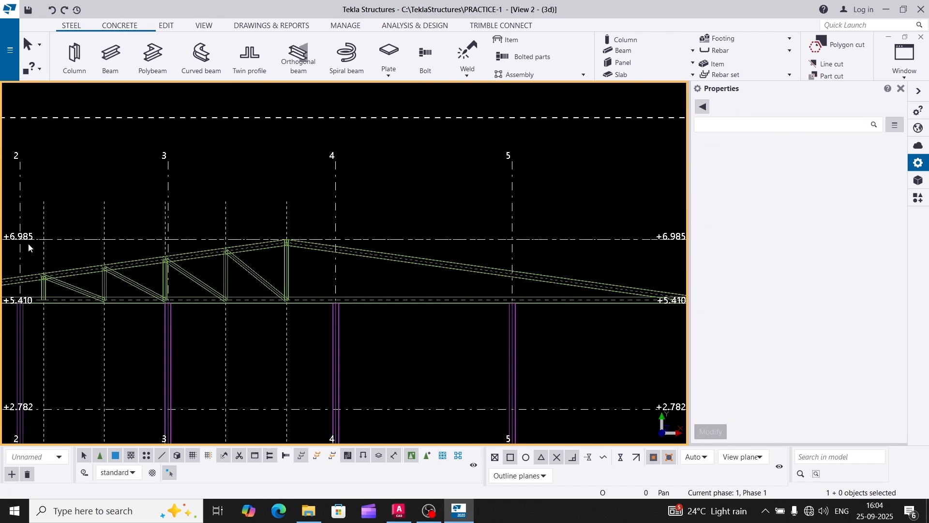
Step: Mirror-copy the eight vertical and diagonal web members between grid 2 and the ridge about the vertical ridge line; end the command
drag(28, 243, 314, 347)
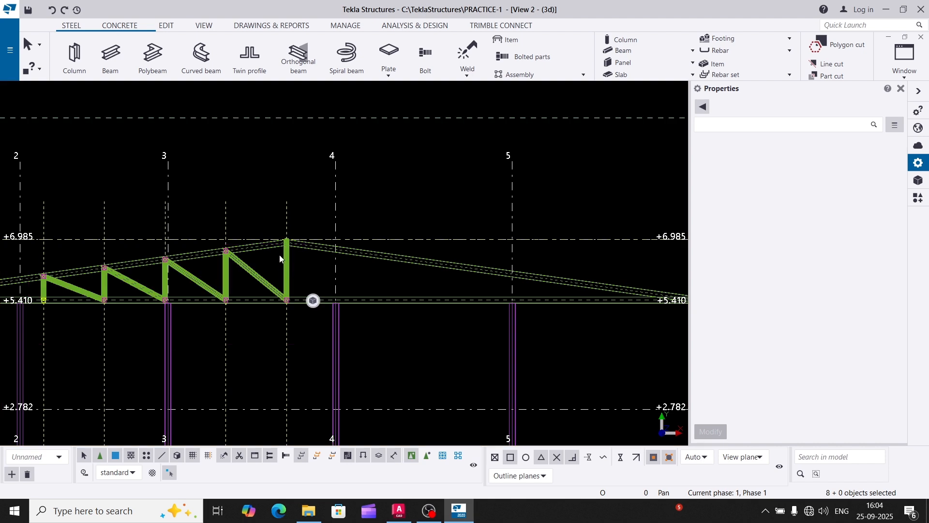
scroll(271, 249, up, 3)
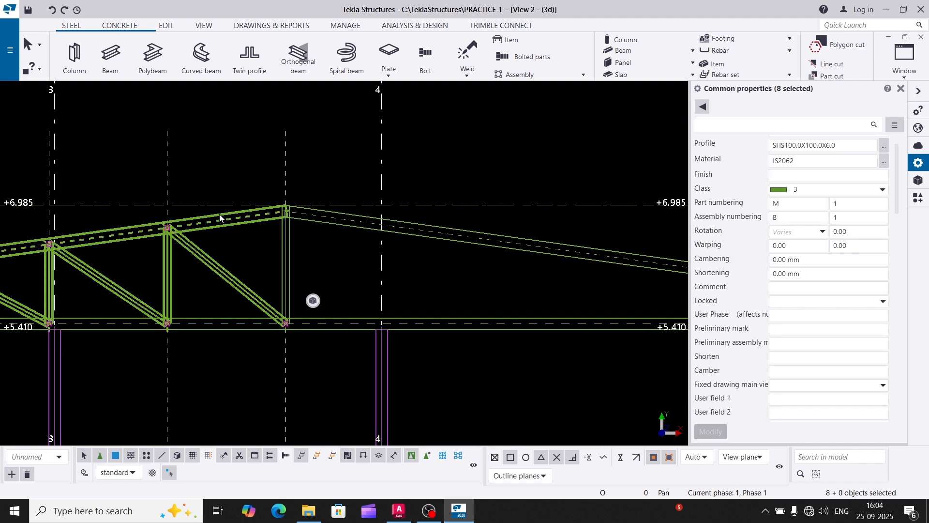
right_click(231, 152)
mouse_move(264, 187)
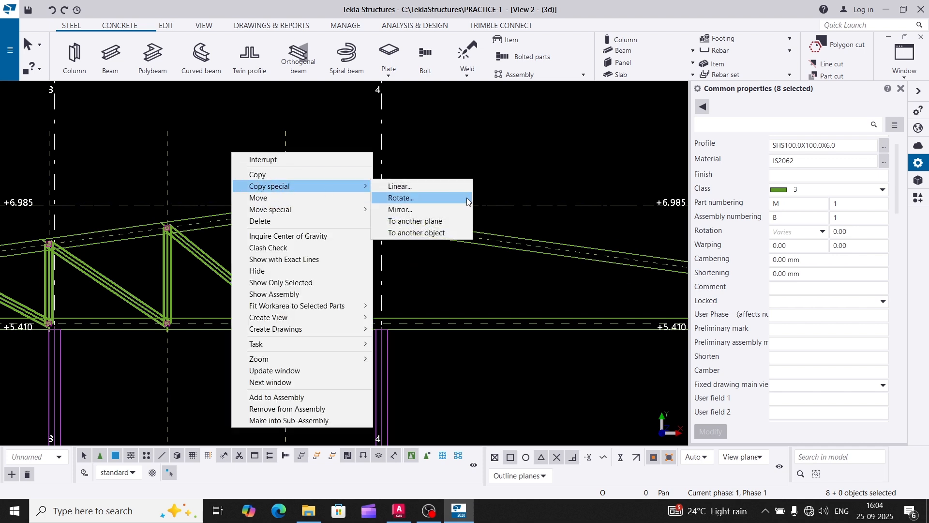
click(443, 209)
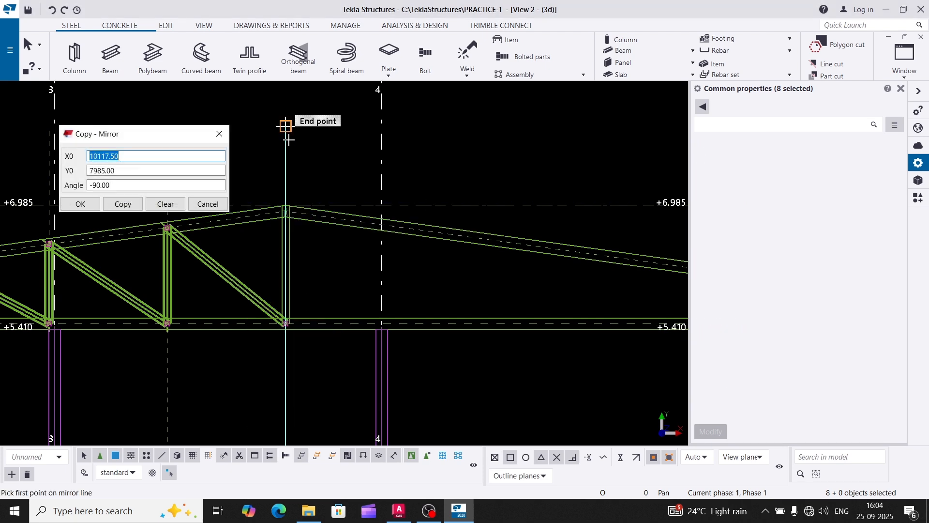
click(344, 195)
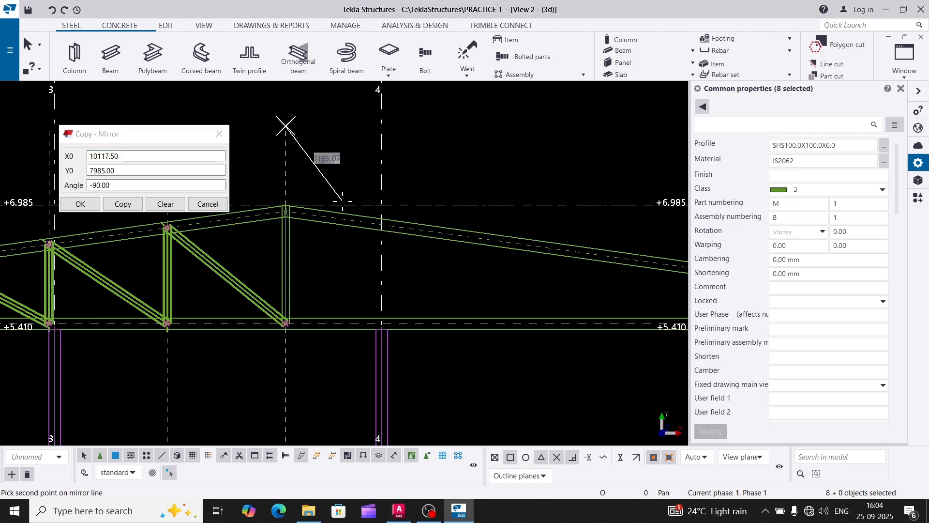
right_click(333, 206)
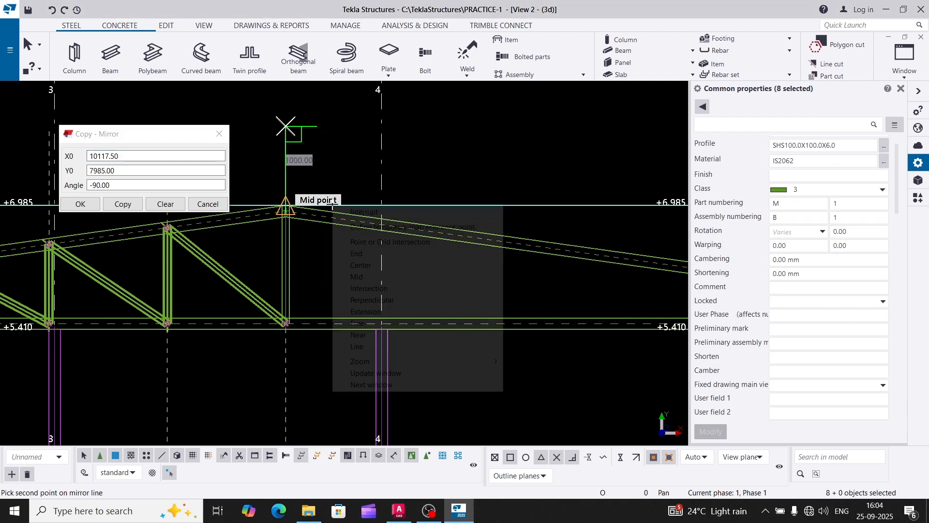
click(394, 298)
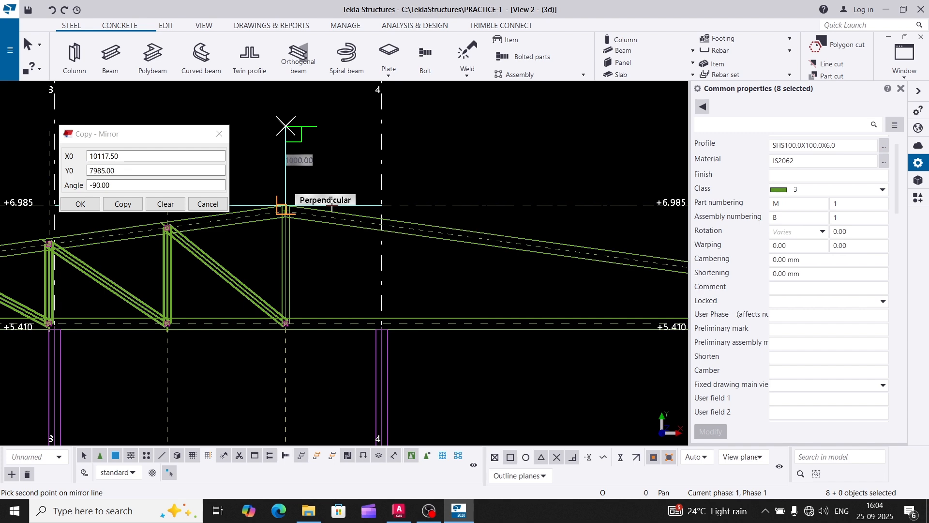
click(285, 206)
click(122, 211)
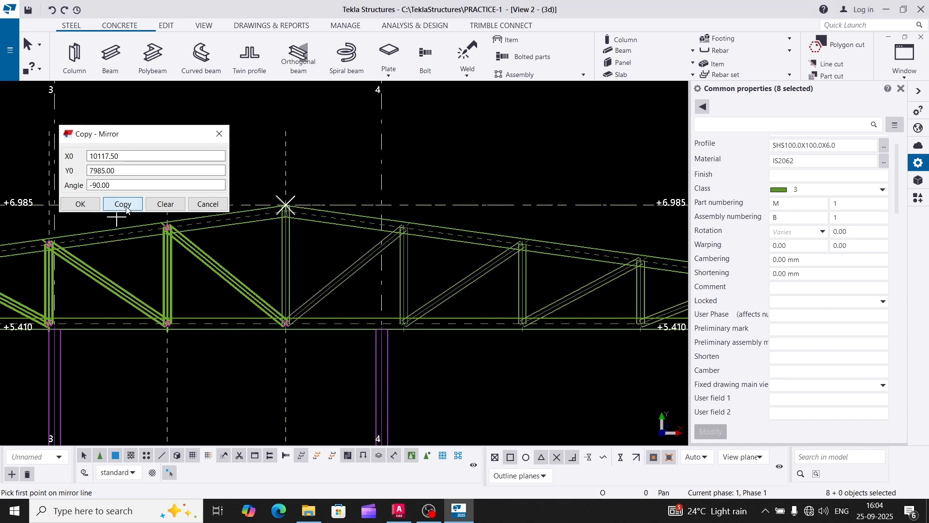
right_click(305, 132)
click(203, 146)
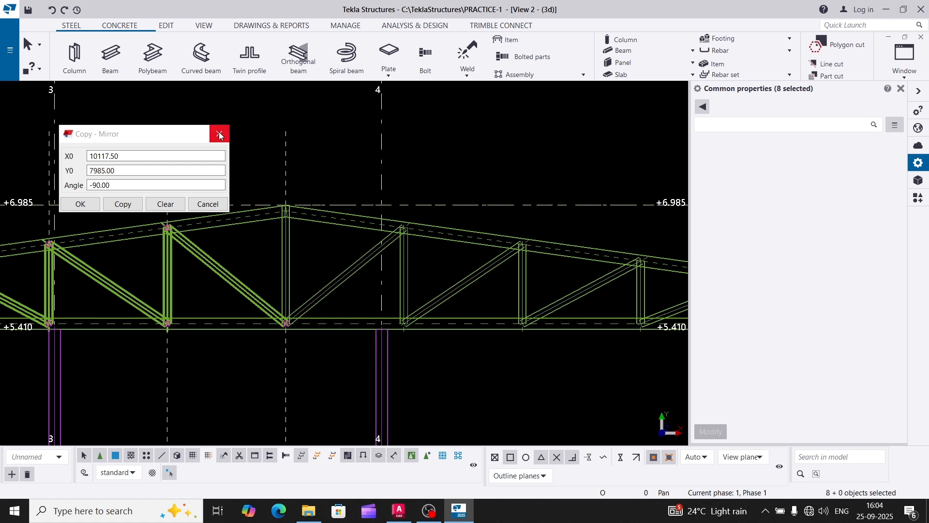
click(221, 135)
right_click(231, 147)
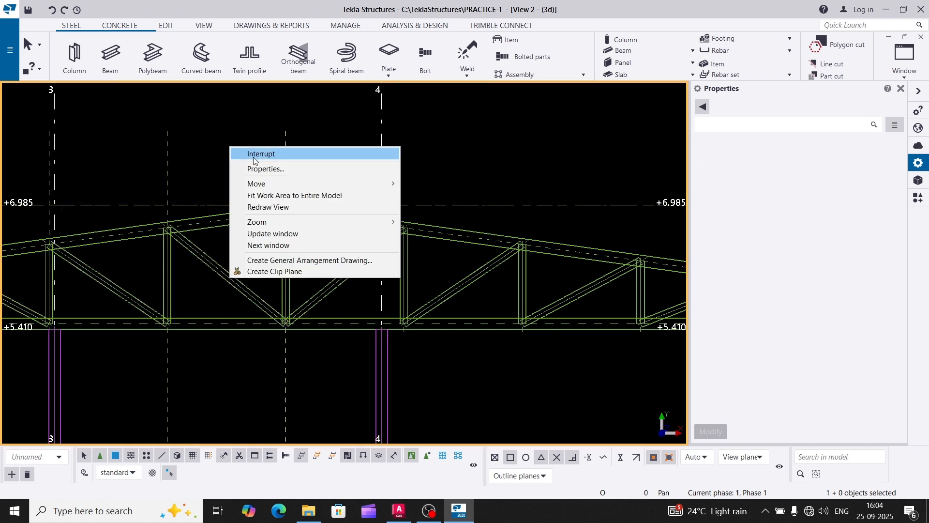
click(254, 156)
Step: Redraw the elevation view and bring the whole frame from grid 1 to grid 6 into view
right_click(213, 145)
click(249, 209)
right_click(223, 159)
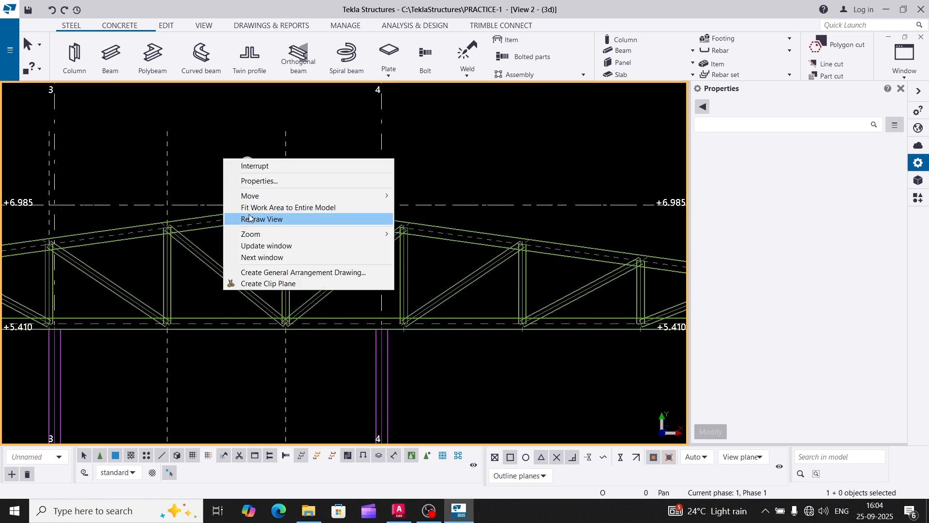
click(249, 219)
right_click(202, 160)
click(240, 220)
scroll(203, 187, down, 3)
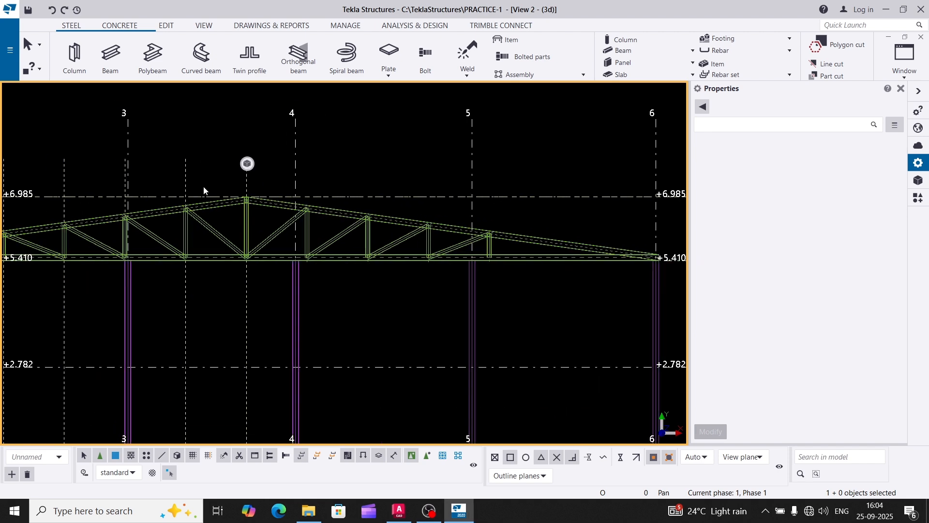
scroll(203, 186, down, 4)
middle_drag(181, 261, 250, 278)
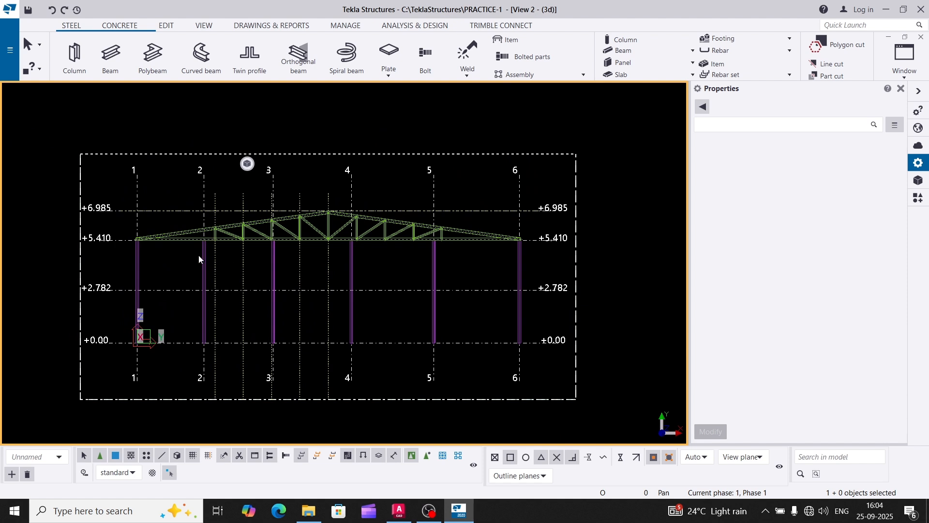
right_click(462, 270)
click(501, 322)
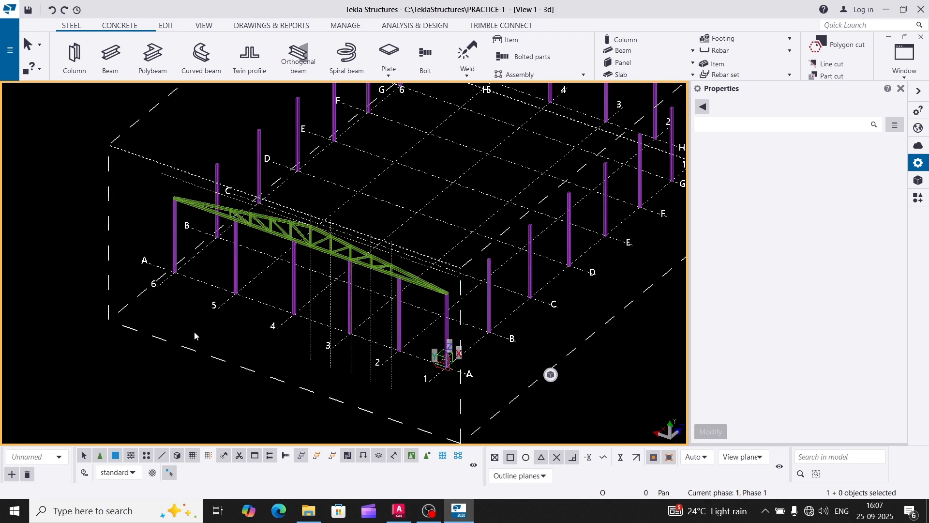
Step: Select the complete roof truss on grid A without its columns and copy it along grid 1 to grids B, C, D and E
key(ctrl+Tab)
scroll(292, 251, down, 6)
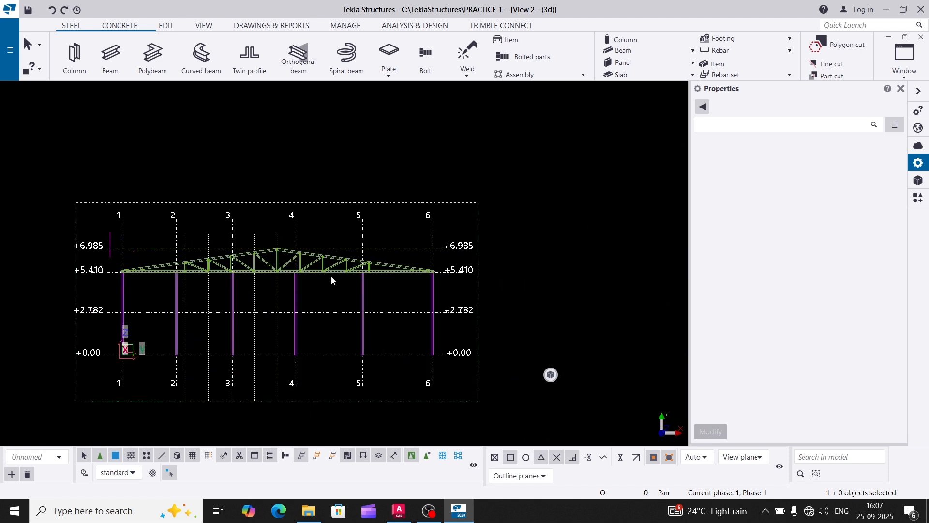
drag(458, 283, 457, 283)
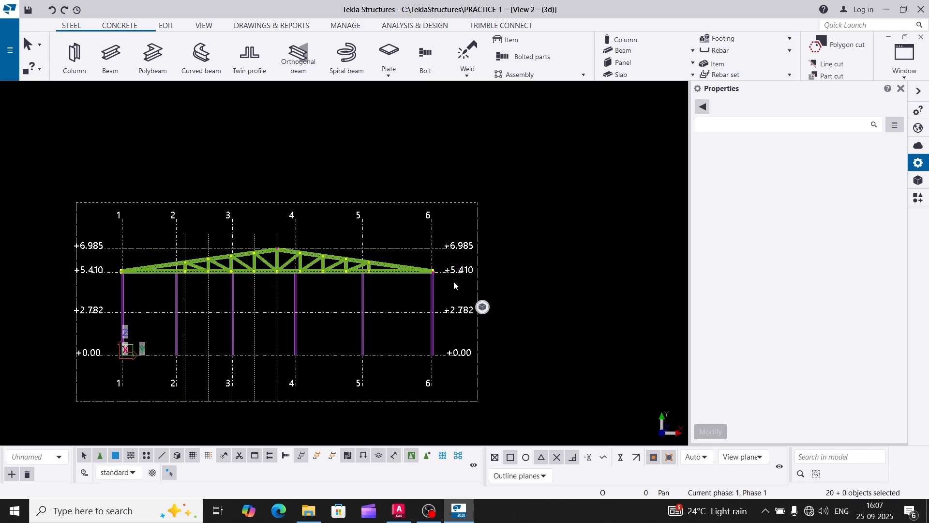
key(ctrl+Tab)
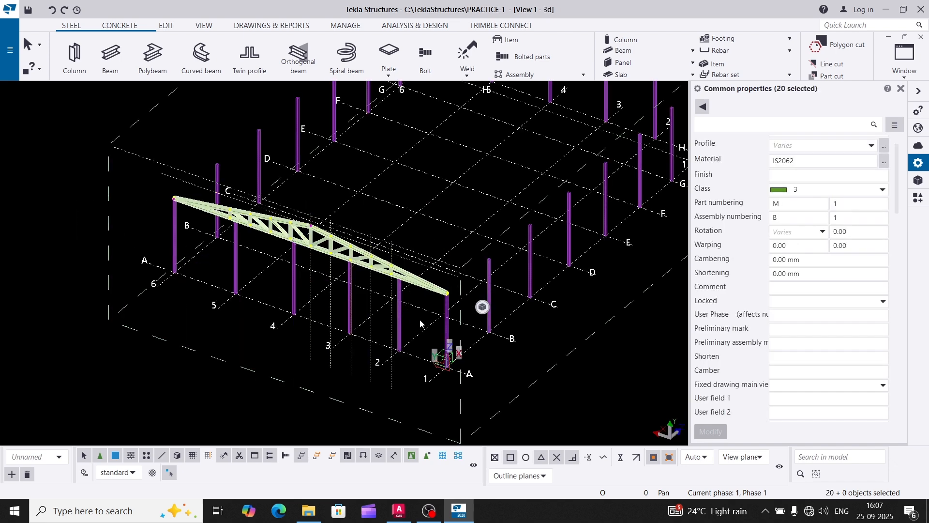
right_click(198, 293)
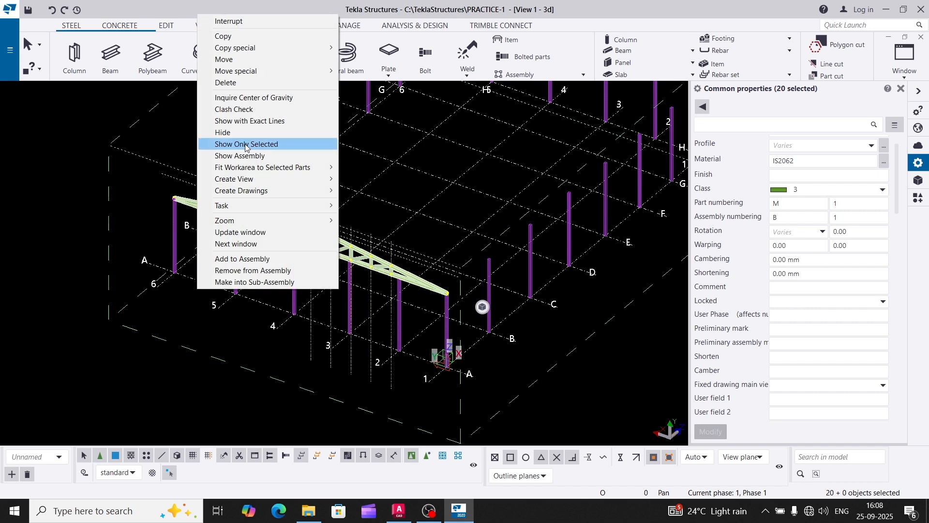
click(228, 34)
scroll(433, 332, up, 1)
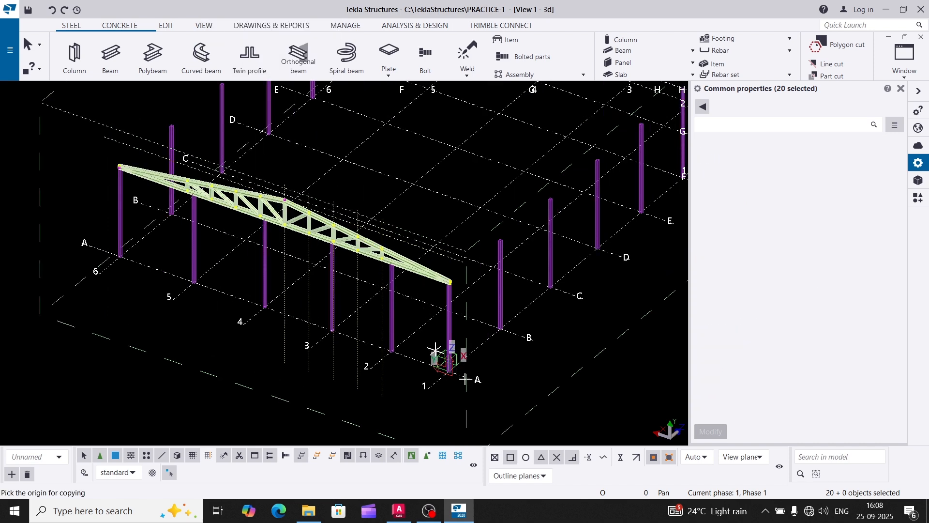
scroll(467, 382, up, 3)
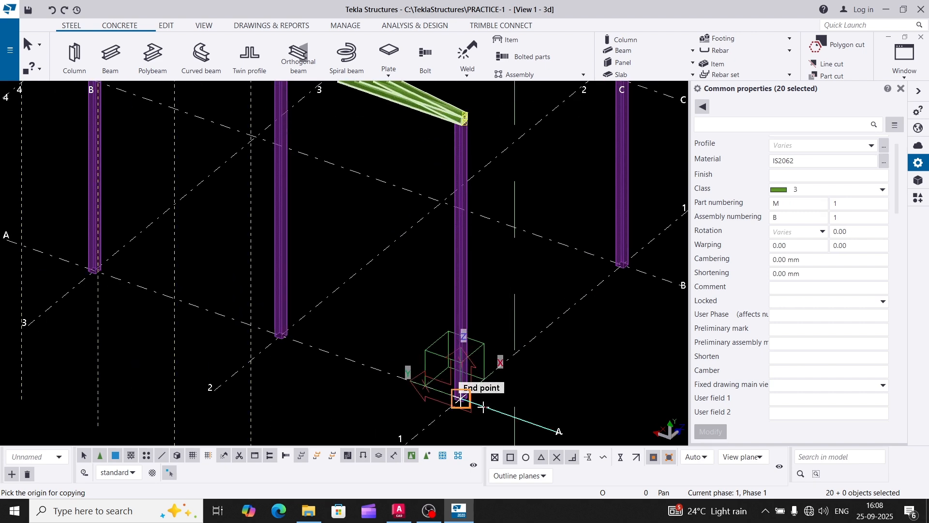
click(482, 413)
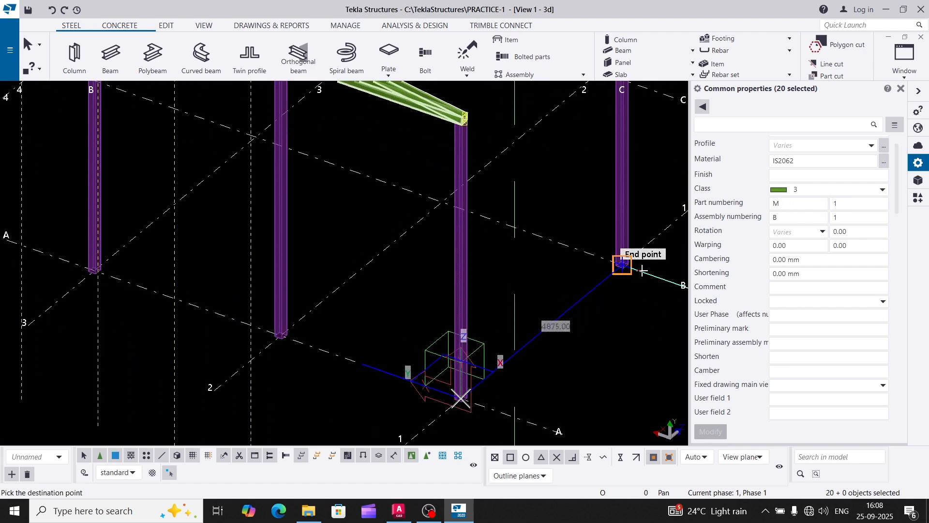
scroll(542, 317, down, 3)
middle_drag(664, 226, 387, 374)
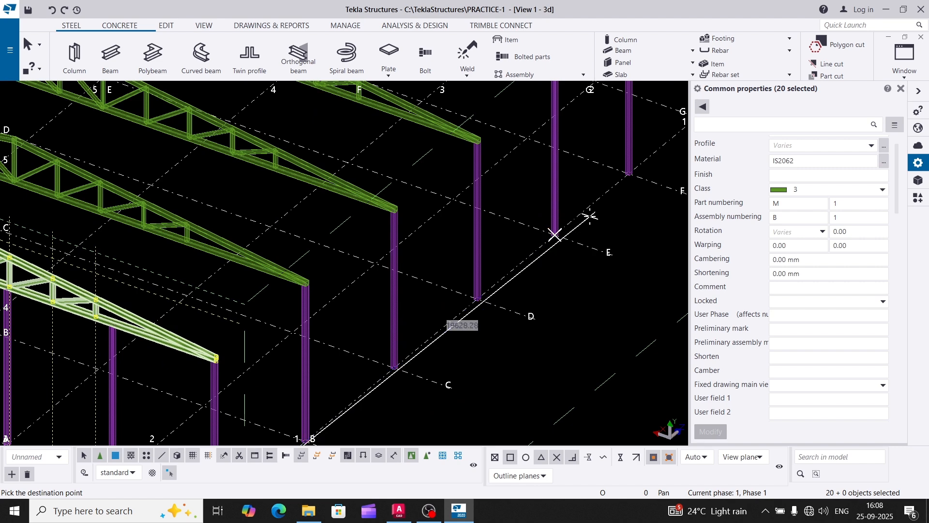
middle_drag(556, 234, 437, 357)
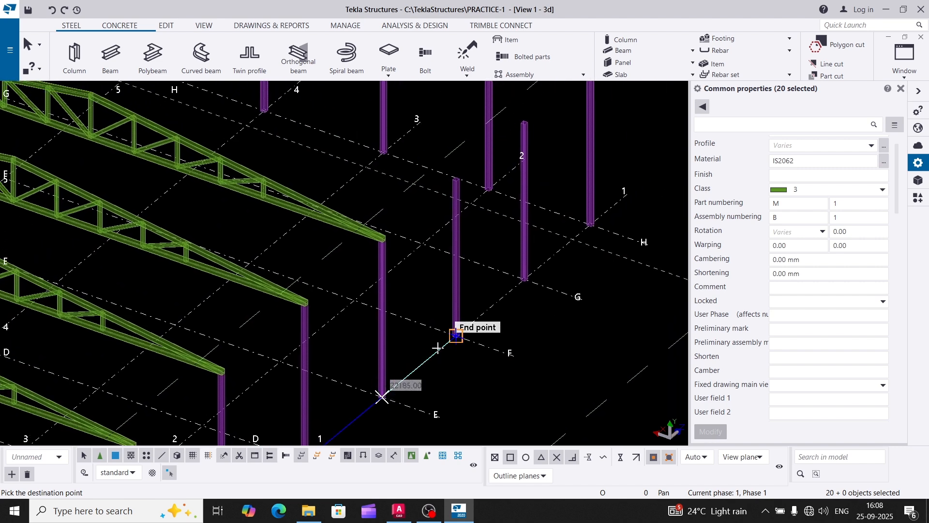
Step: Copy the same truss along grid 1 to grids F, G and H; end the copy command and redraw the view
click(439, 354)
click(511, 292)
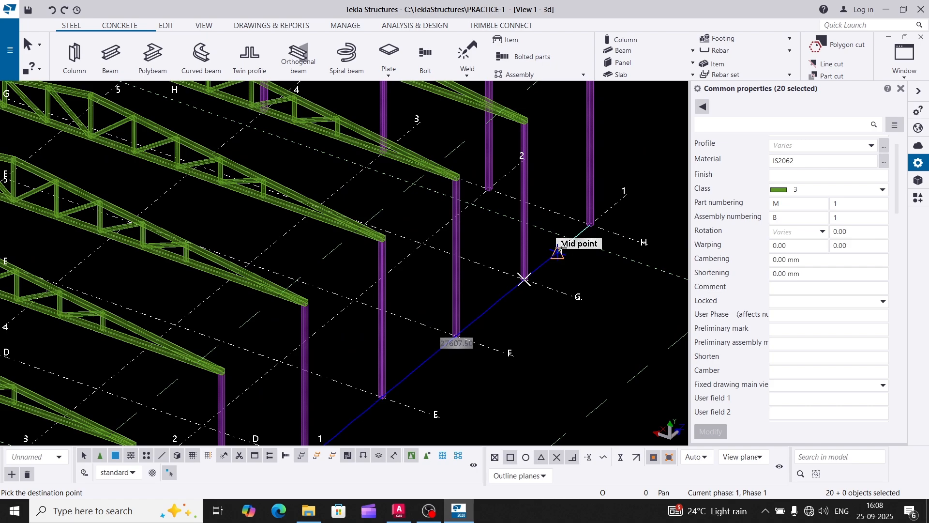
scroll(580, 229, up, 1)
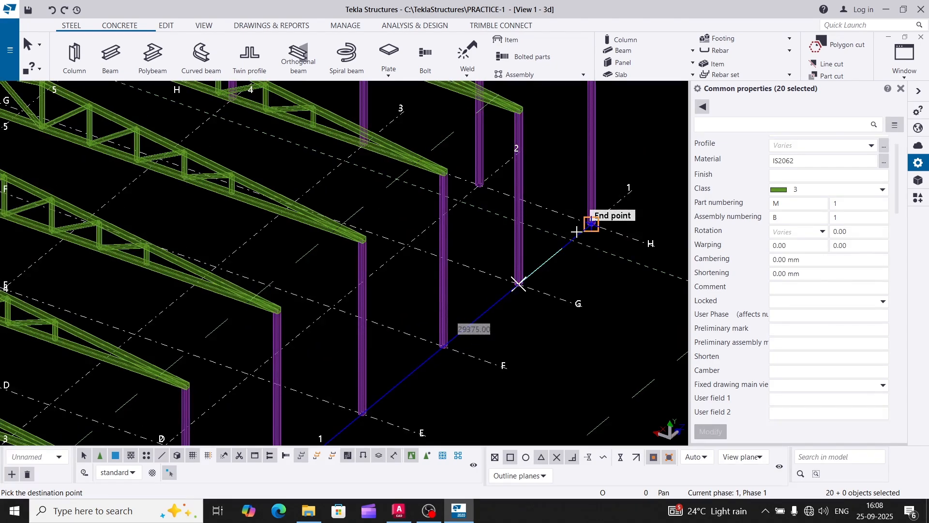
scroll(577, 231, down, 5)
right_click(563, 221)
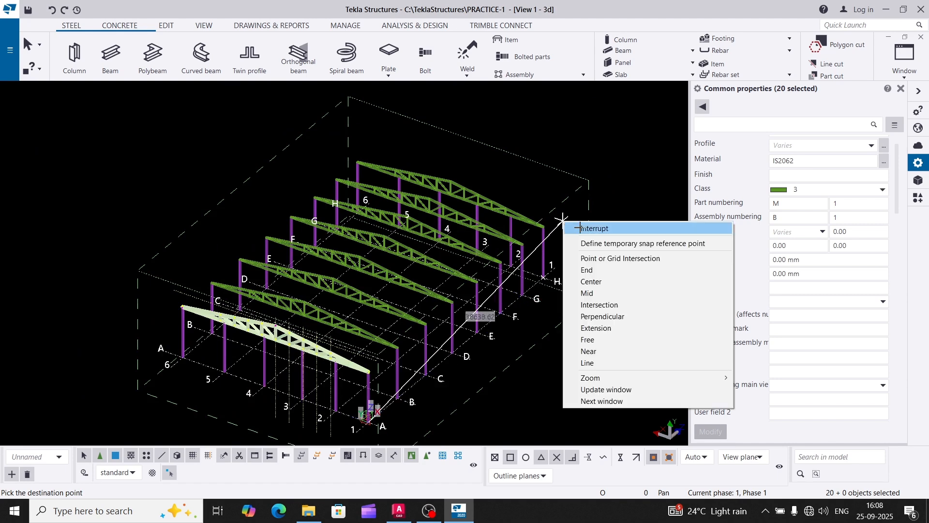
click(579, 228)
right_click(570, 225)
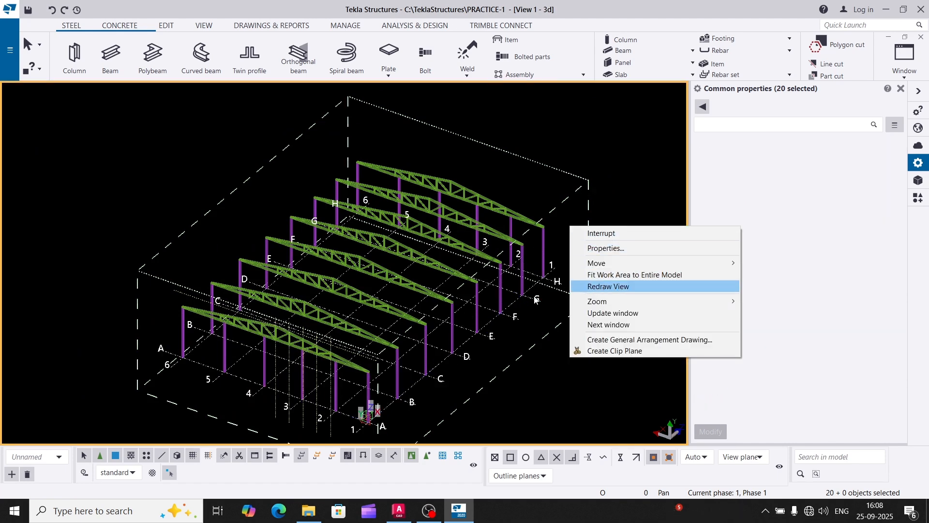
click(599, 286)
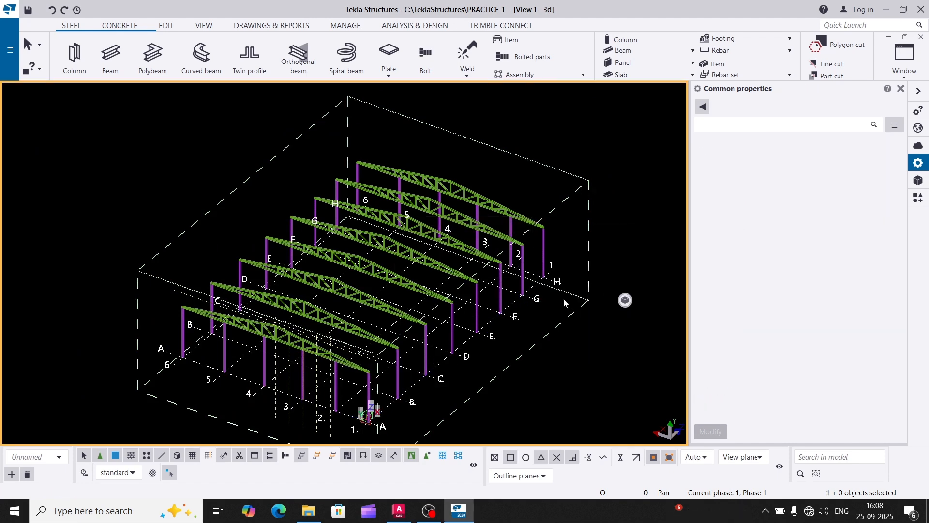
Step: Examine the truss frames on grids A to H from several sides in the 3D view and redraw the view
ctrl+middle_drag(517, 305, 543, 301)
scroll(361, 314, up, 4)
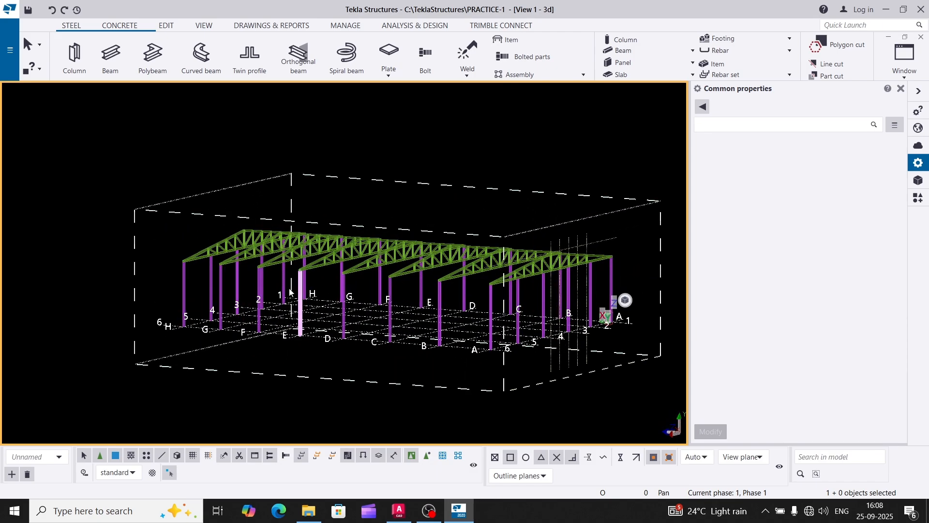
ctrl+middle_drag(229, 324, 197, 322)
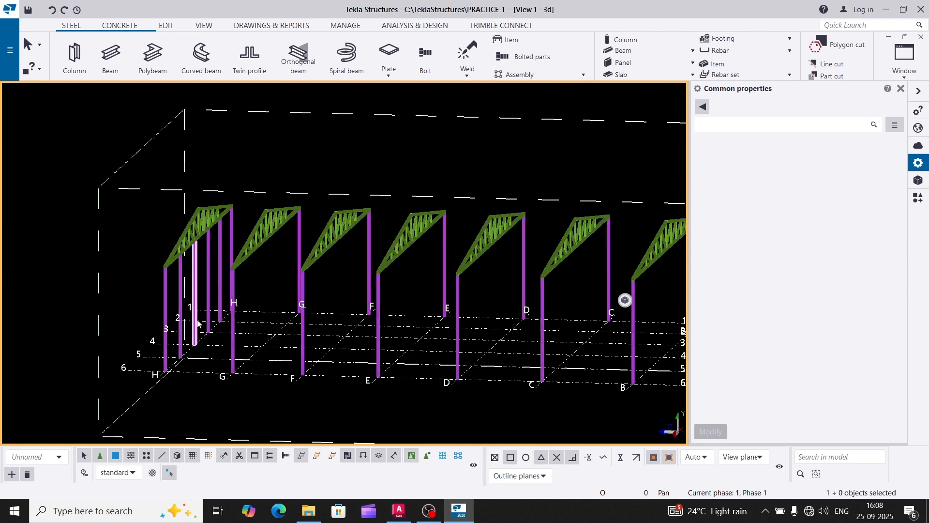
scroll(252, 331, down, 4)
ctrl+middle_drag(348, 353, 207, 372)
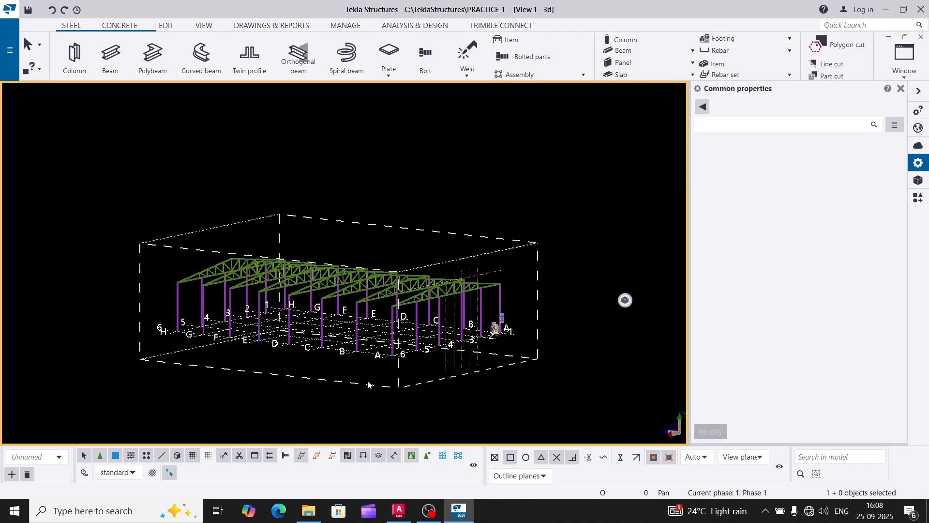
ctrl+middle_drag(439, 395, 388, 369)
right_click(552, 372)
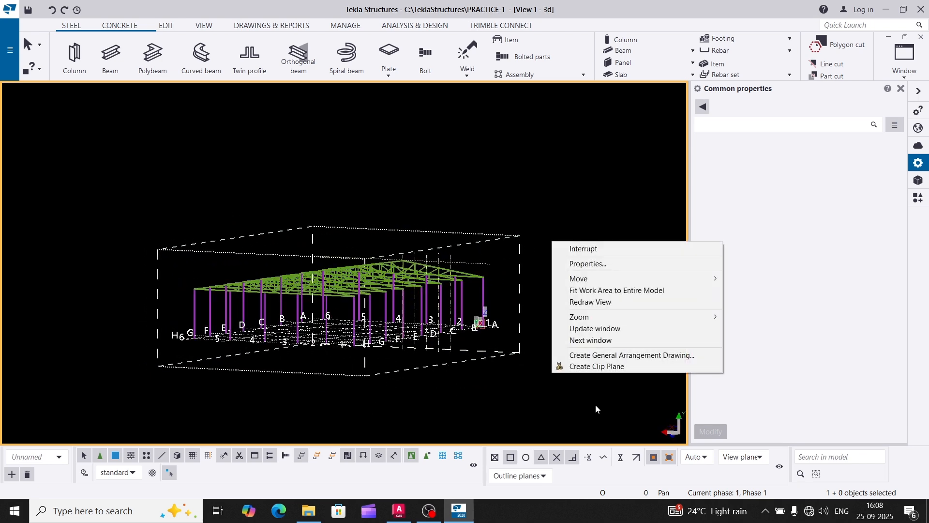
click(602, 299)
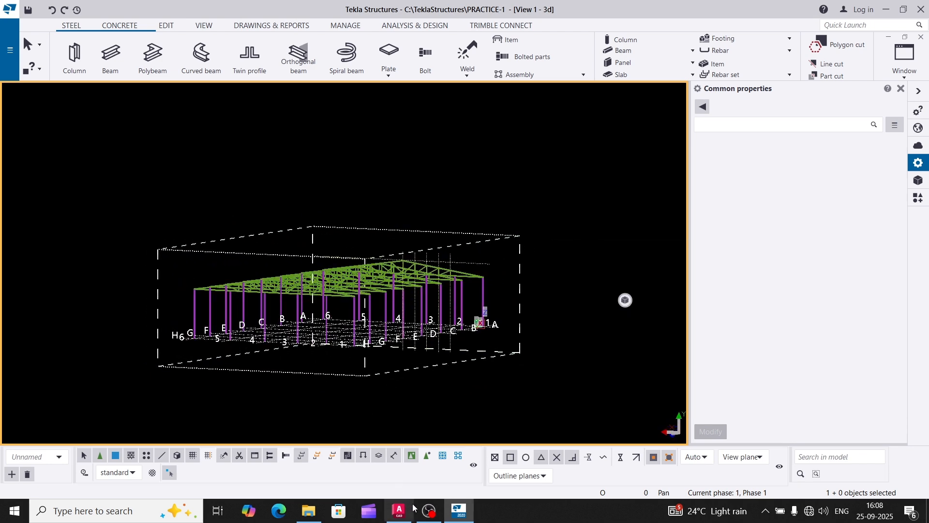